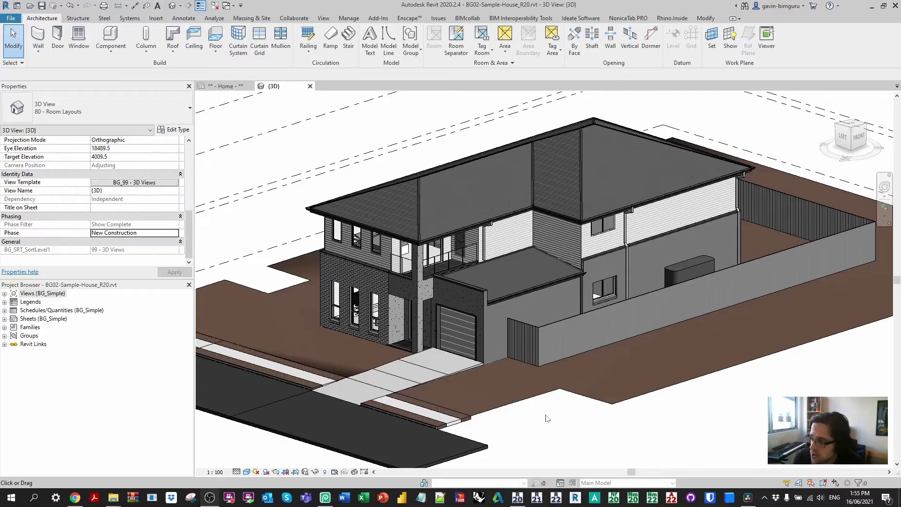
Open the sheet 10 - GROUND FLOOR PLAN from the 01_Documentation group of sheets.
{"action": "left_click", "coordinate": [60, 323]}
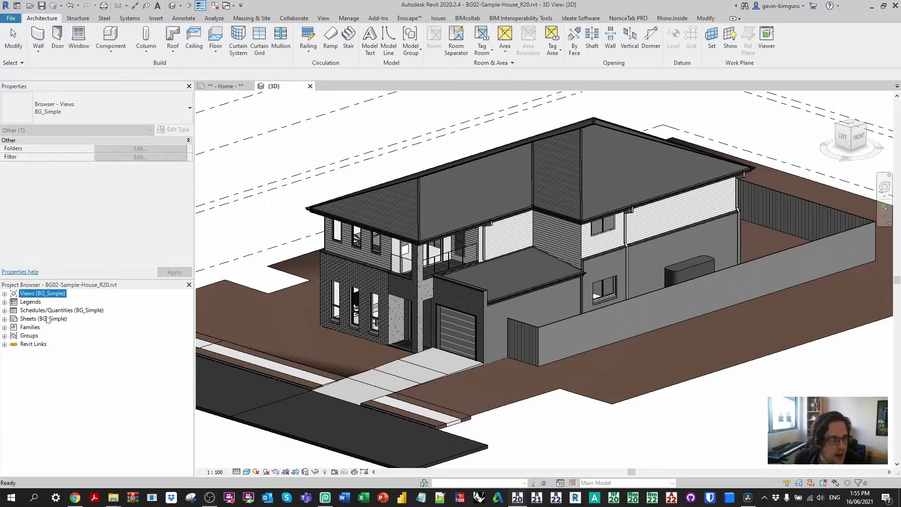
{"action": "double_click", "coordinate": [48, 319]}
{"action": "double_click", "coordinate": [35, 334]}
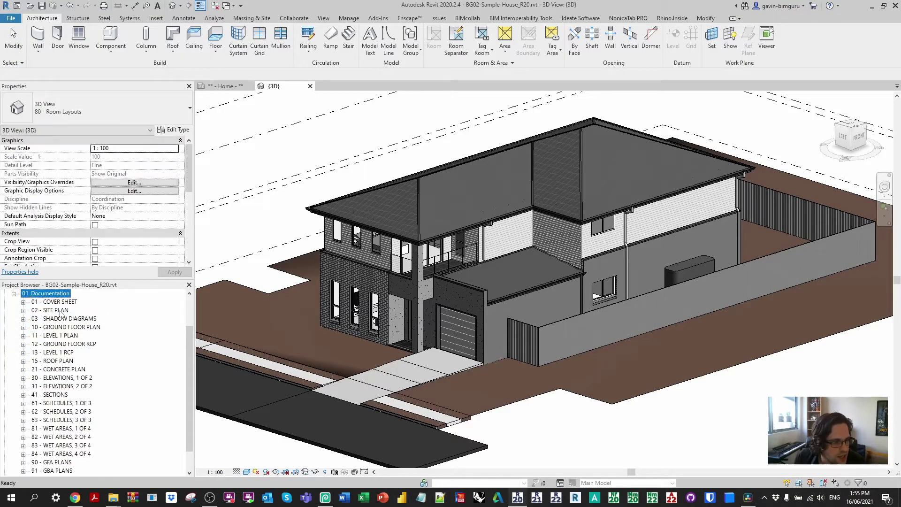
{"action": "left_click", "coordinate": [77, 328]}
{"action": "double_click", "coordinate": [75, 328]}
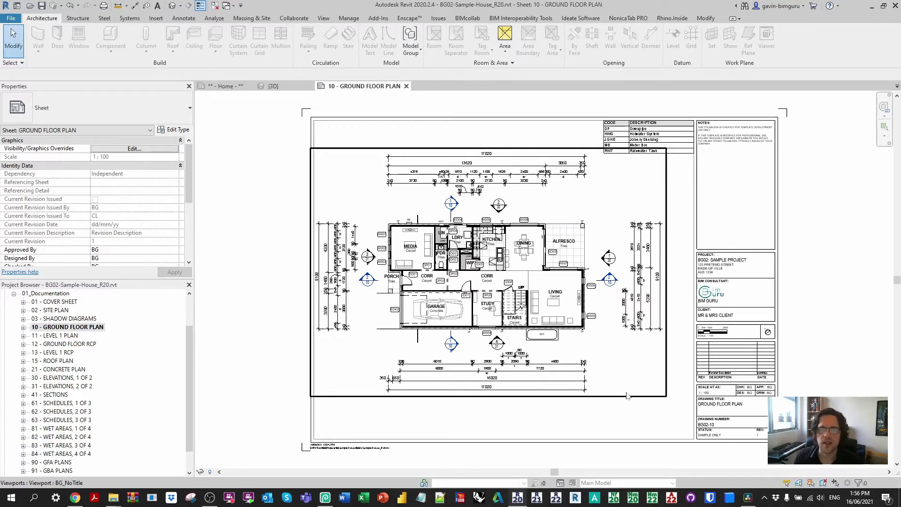
Start creating a new Schedule/Quantities schedule.
{"action": "left_click", "coordinate": [324, 18]}
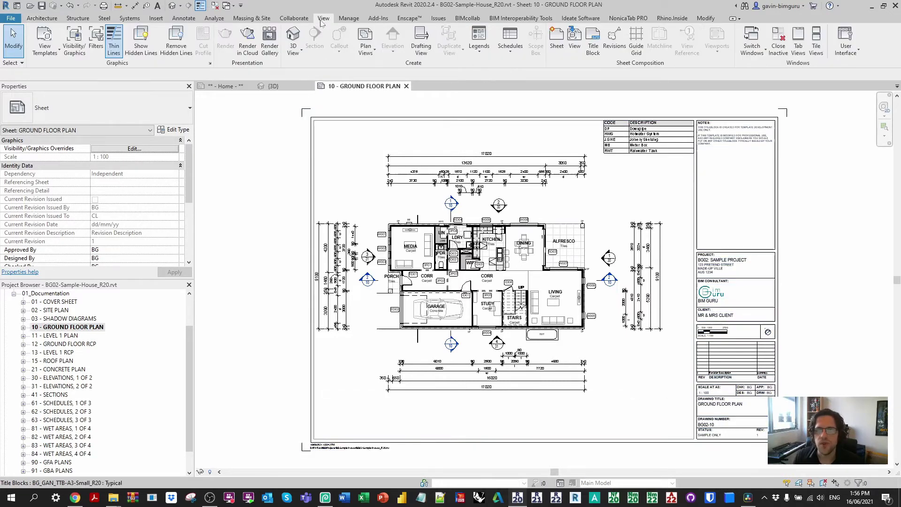
{"action": "left_click", "coordinate": [516, 54]}
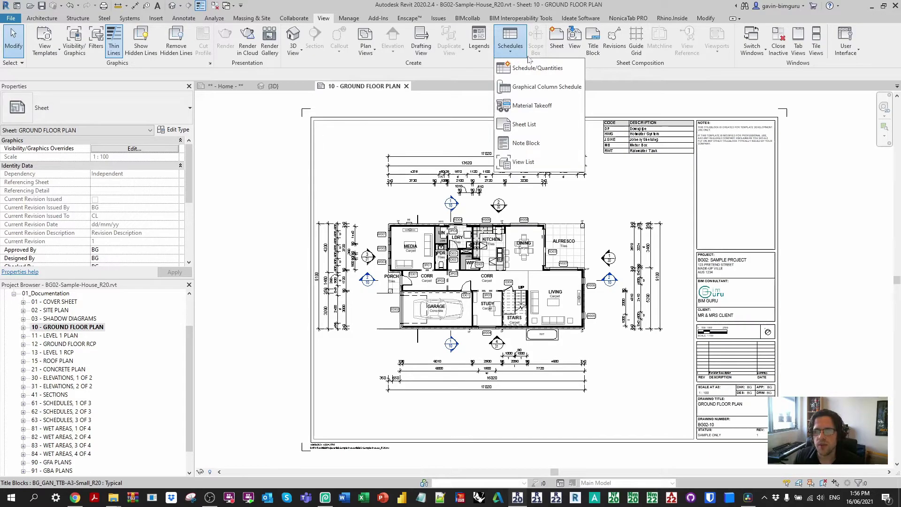
{"action": "left_click", "coordinate": [552, 70]}
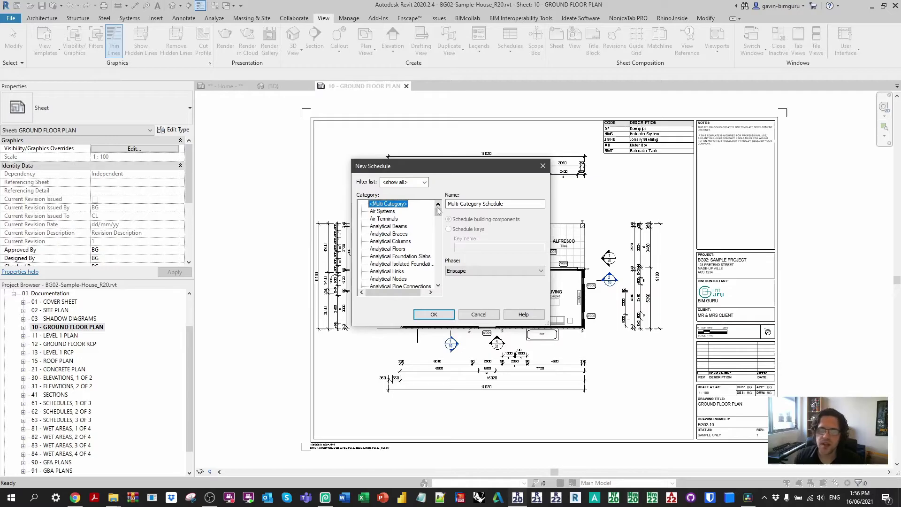
{"action": "left_click", "coordinate": [396, 234]}
{"action": "scroll", "coordinate": [399, 253], "scroll_direction": "down", "scroll_amount": 10}
{"action": "left_click", "coordinate": [402, 263]}
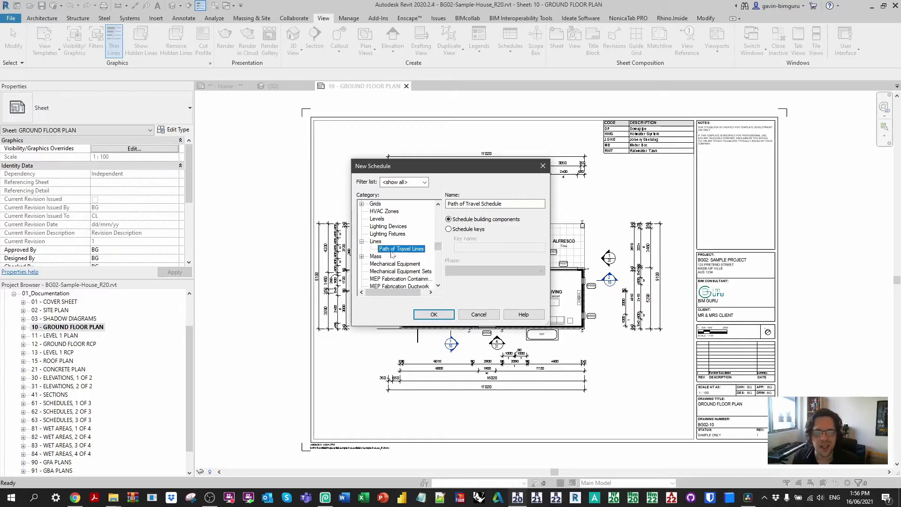
{"action": "left_click_drag", "start_coordinate": [501, 203], "coordinate": [426, 207]}
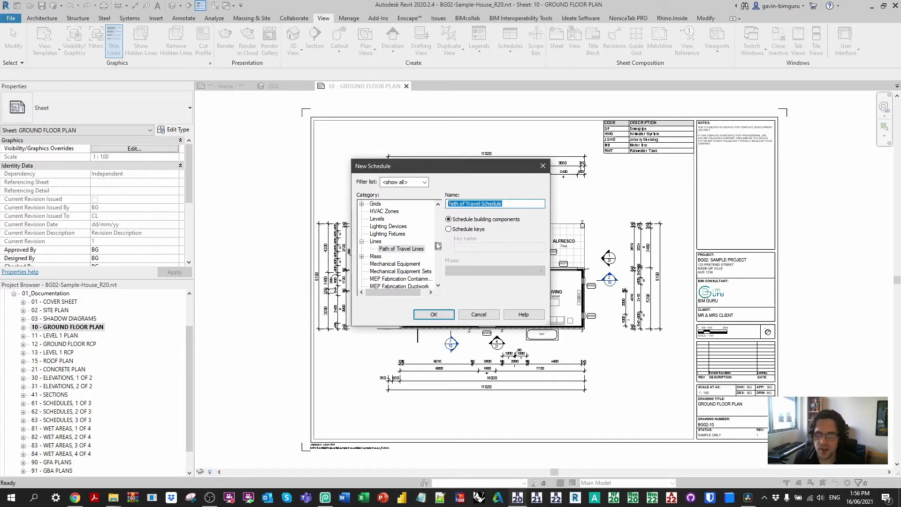
Choose Zone Equipment as the schedule category and name the schedule General Notes.
{"action": "left_click_drag", "start_coordinate": [439, 247], "coordinate": [440, 283]}
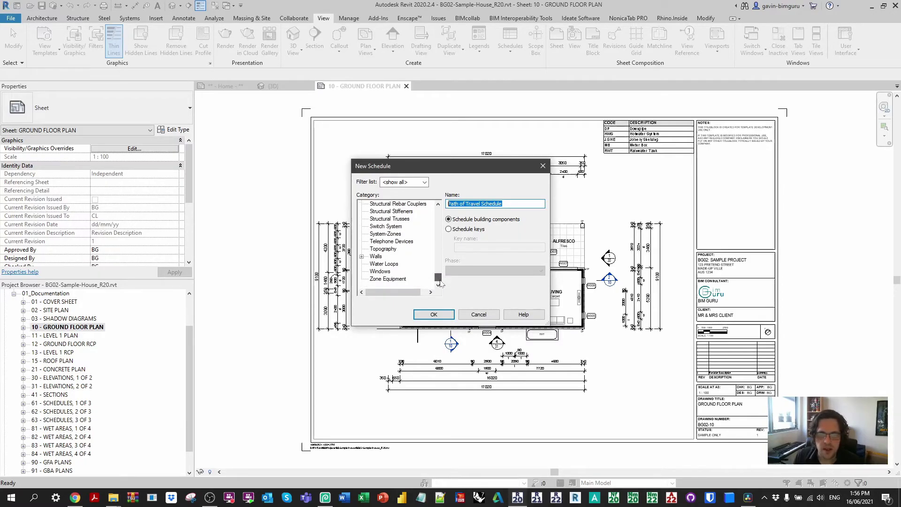
{"action": "left_click", "coordinate": [388, 280]}
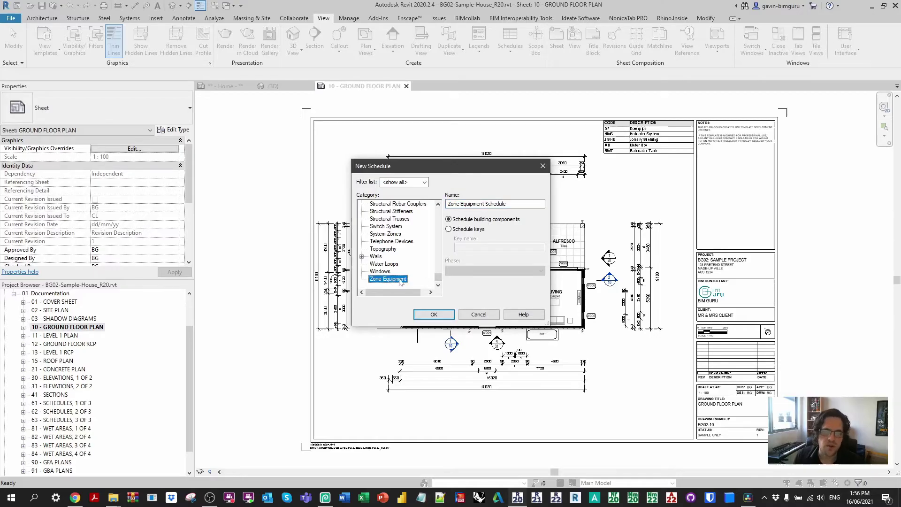
{"action": "key", "text": "Tab"}
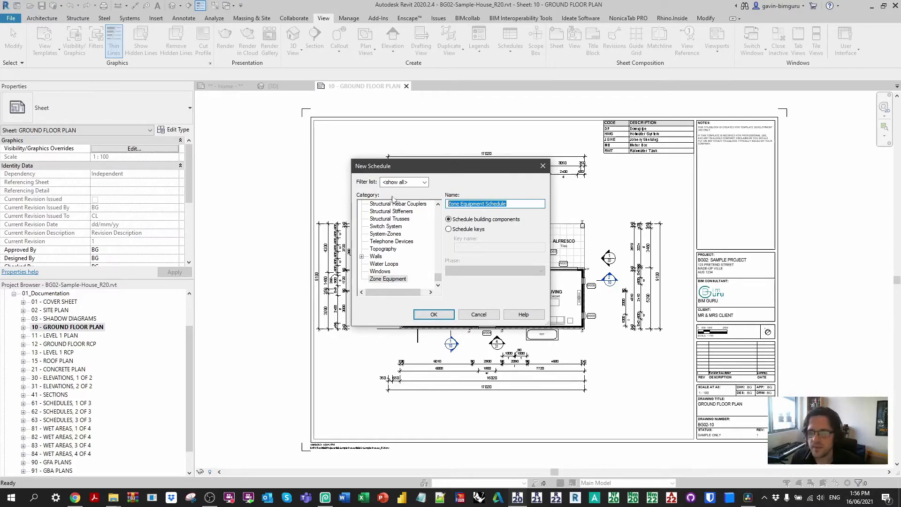
{"action": "type", "text": "Gener"}
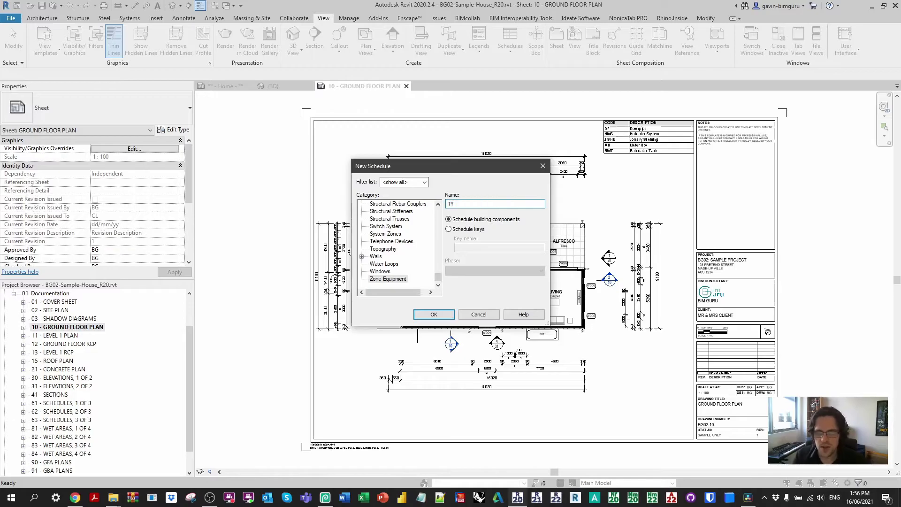
{"action": "type", "text": "al Note"}
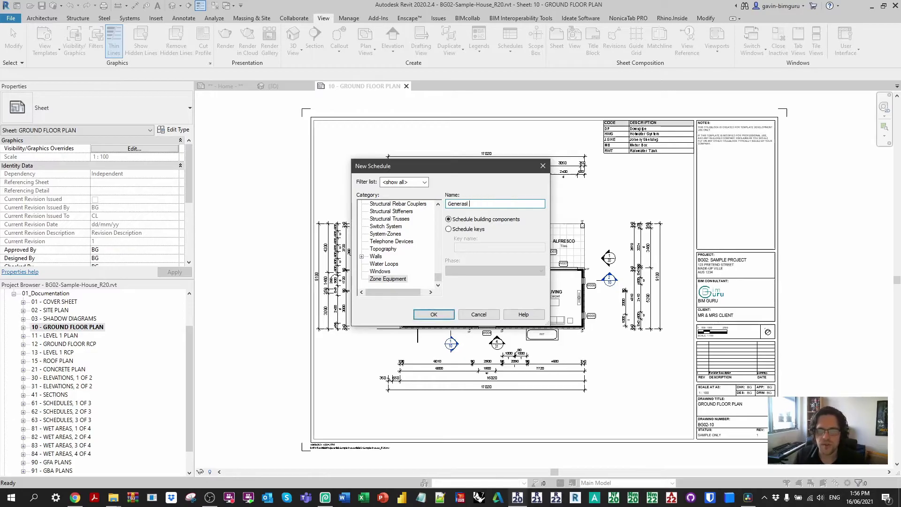
{"action": "type", "text": "s"}
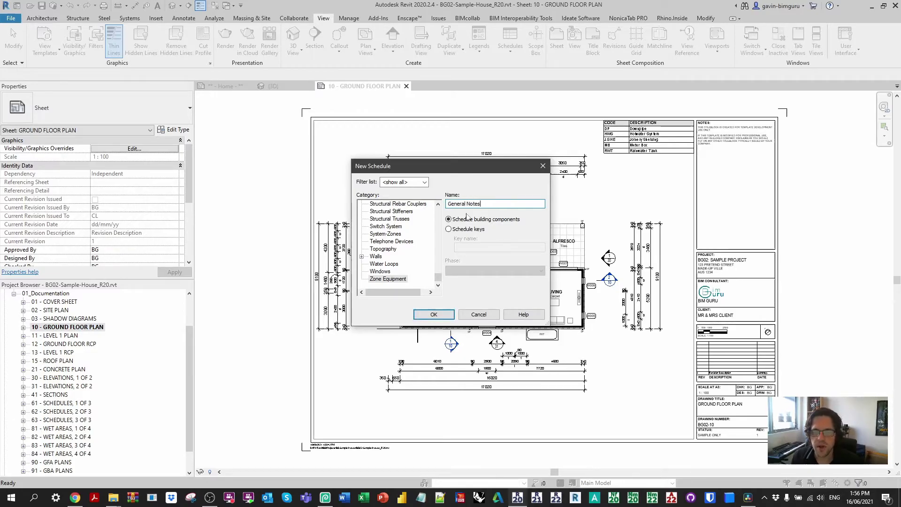
Set the schedule to use schedule keys with the key name NOTE, and create it with only the Key Name field.
{"action": "left_click", "coordinate": [477, 231]}
{"action": "left_click_drag", "start_coordinate": [507, 248], "coordinate": [424, 256]}
{"action": "type", "text": "NOTE"}
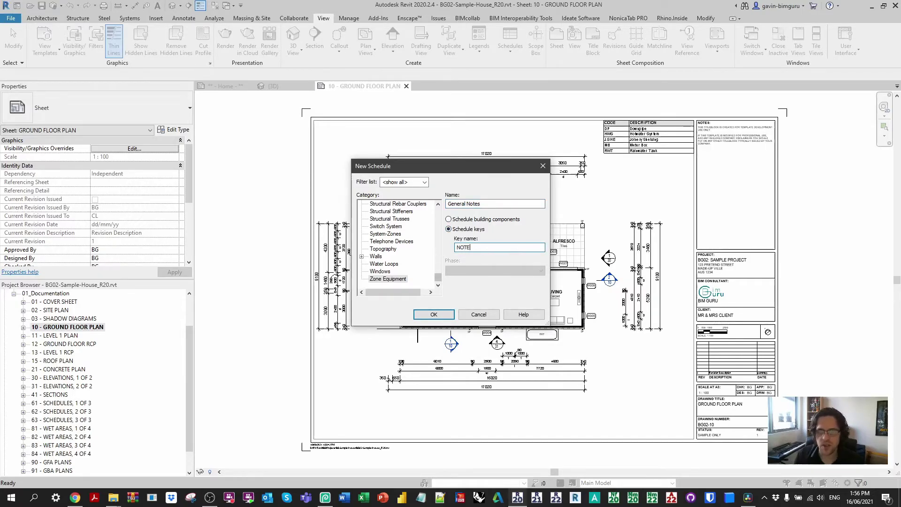
{"action": "left_click", "coordinate": [434, 315]}
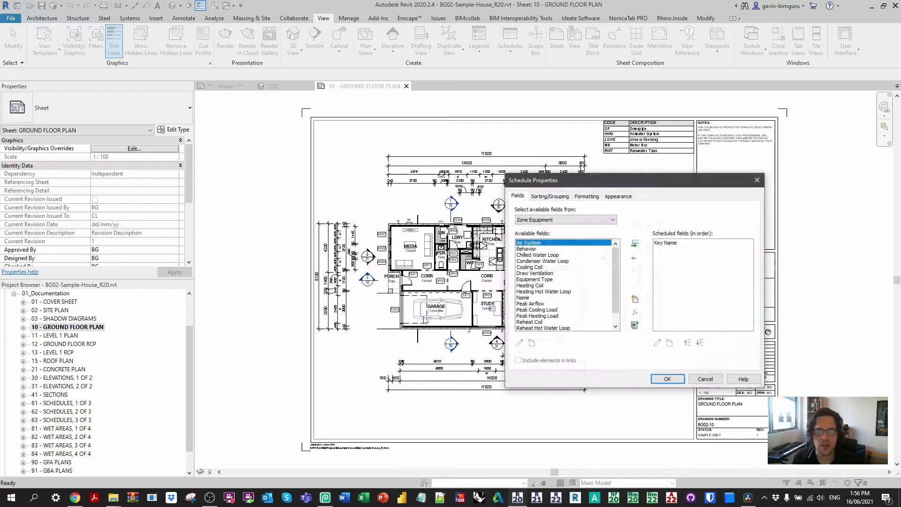
{"action": "left_click", "coordinate": [687, 245]}
{"action": "left_click_drag", "start_coordinate": [618, 255], "coordinate": [617, 279]}
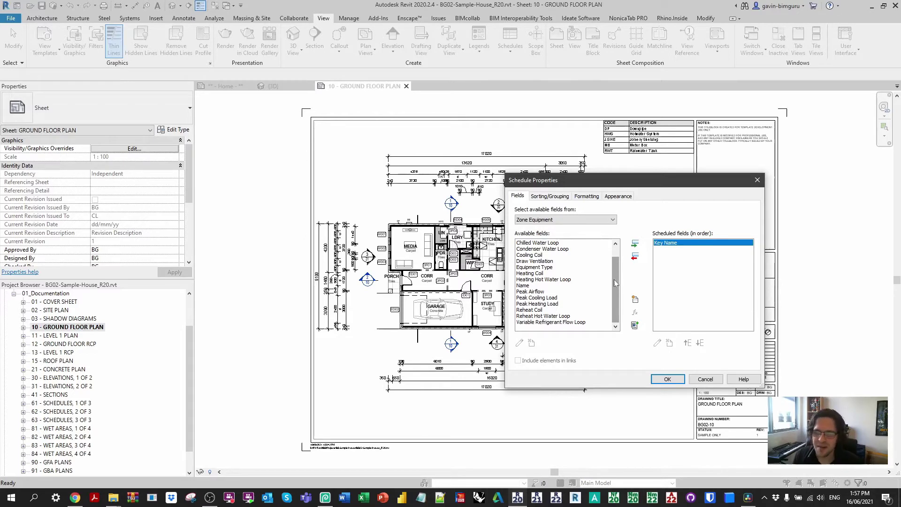
{"action": "left_click", "coordinate": [668, 380]}
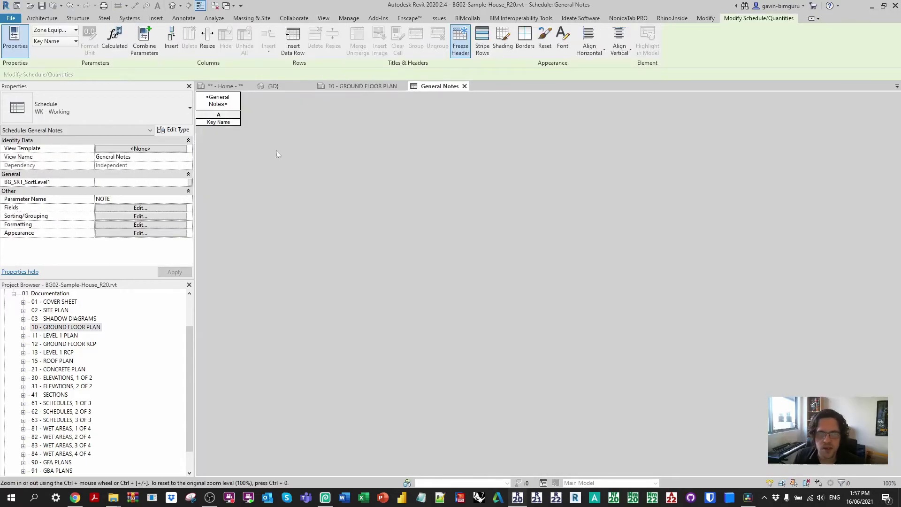
Insert eight data rows into the General Notes schedule.
{"action": "left_click", "coordinate": [294, 45]}
{"action": "left_click", "coordinate": [295, 45]}
{"action": "left_click", "coordinate": [296, 45]}
{"action": "left_click", "coordinate": [296, 45]}
{"action": "left_click", "coordinate": [295, 45]}
{"action": "left_click", "coordinate": [295, 45]}
{"action": "left_click", "coordinate": [295, 45]}
{"action": "left_click", "coordinate": [295, 45]}
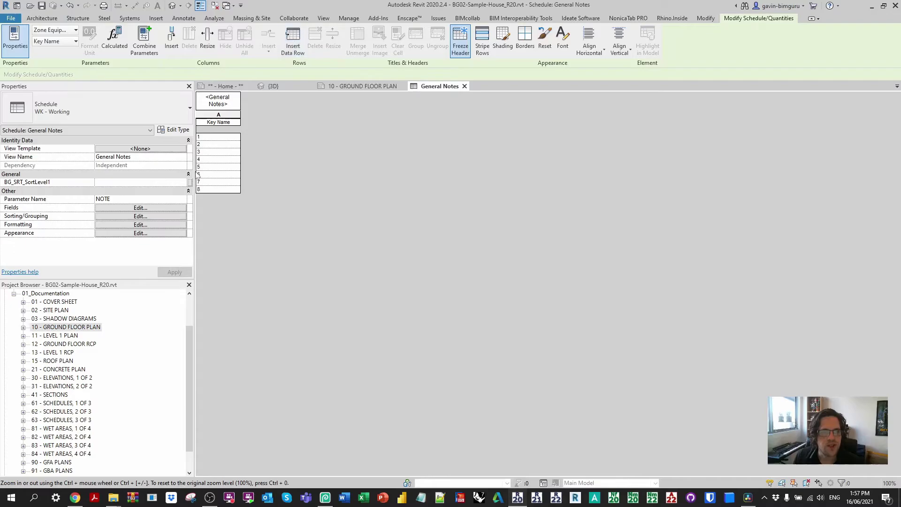
Add a new project parameter named DESCRIPTION of type Text to the schedule's fields.
{"action": "left_click", "coordinate": [164, 207]}
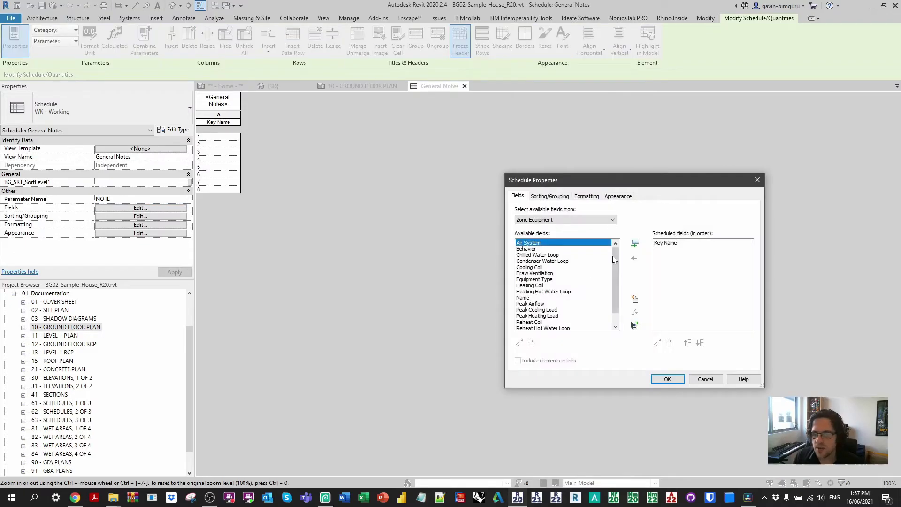
{"action": "left_click_drag", "start_coordinate": [614, 260], "coordinate": [614, 269]}
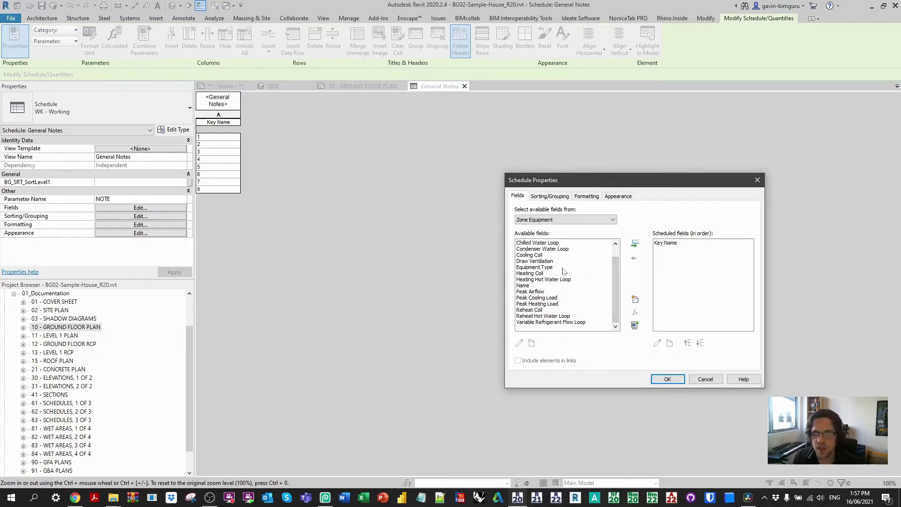
{"action": "left_click", "coordinate": [635, 299]}
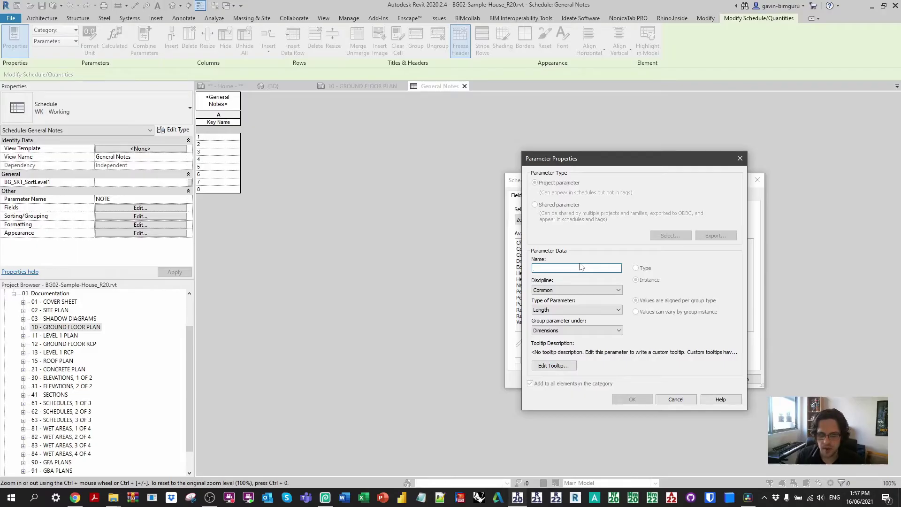
{"action": "type", "text": "DESCRIPTION"}
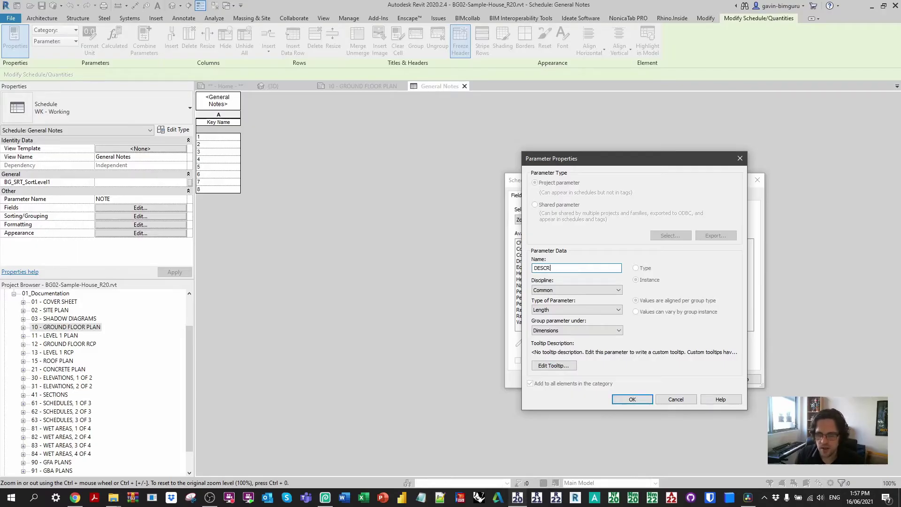
{"action": "left_click", "coordinate": [576, 310]}
{"action": "left_click", "coordinate": [580, 320]}
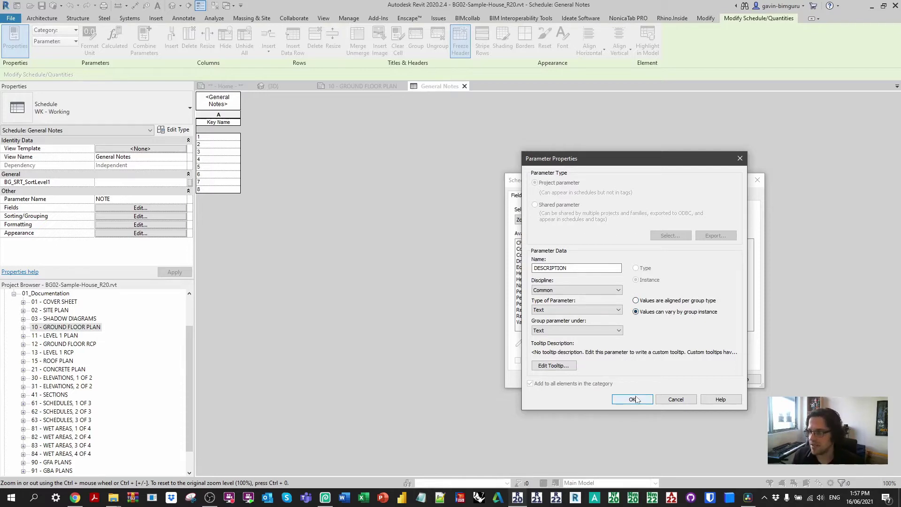
{"action": "left_click", "coordinate": [632, 399]}
{"action": "left_click", "coordinate": [687, 244]}
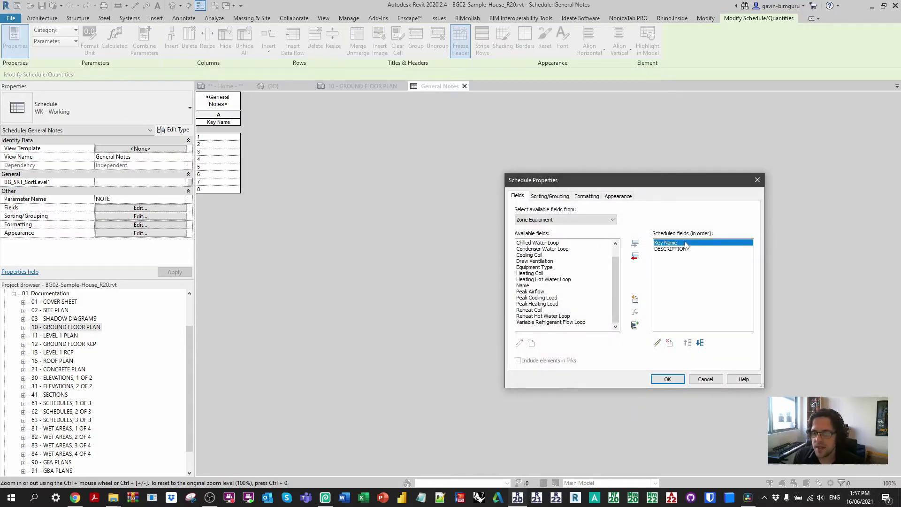
{"action": "left_click", "coordinate": [681, 380]}
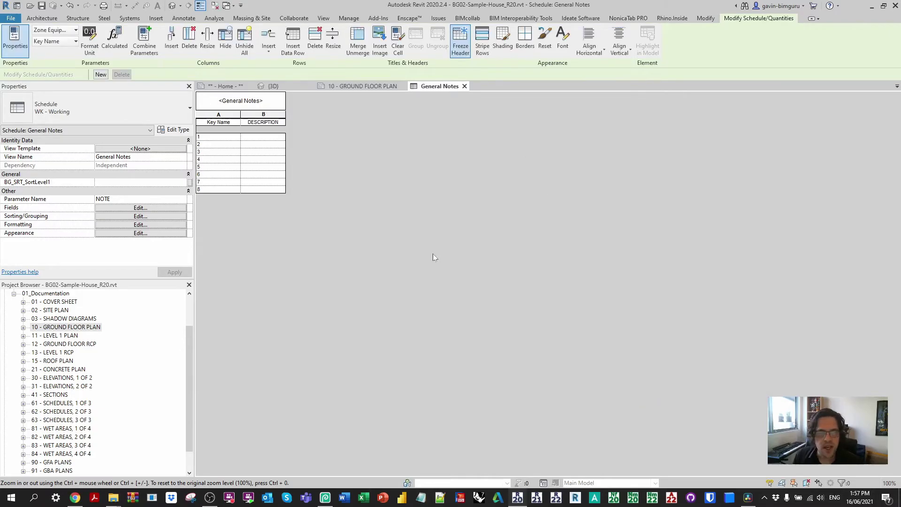
Rename the Key Name column header to NOTE.
{"action": "left_click", "coordinate": [166, 199]}
{"action": "key", "text": "ctrl+a"}
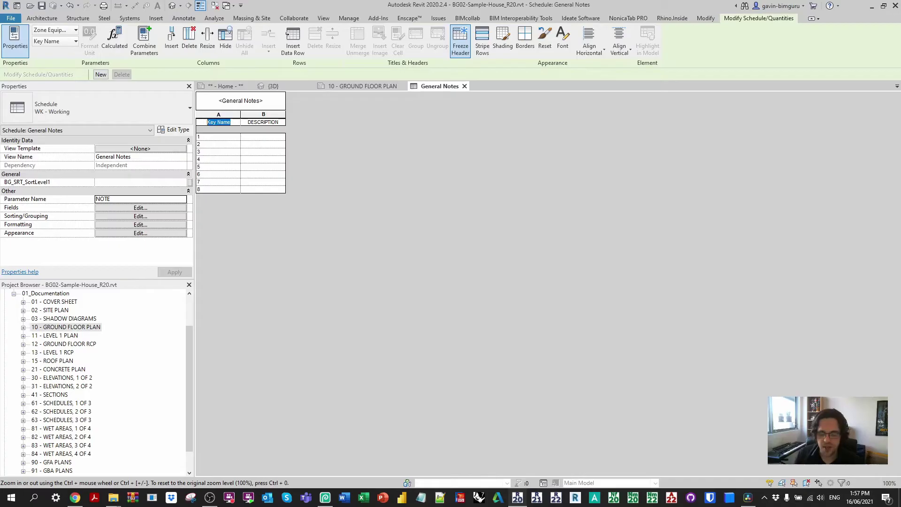
{"action": "type", "text": "NOTE"}
{"action": "left_click", "coordinate": [243, 123]}
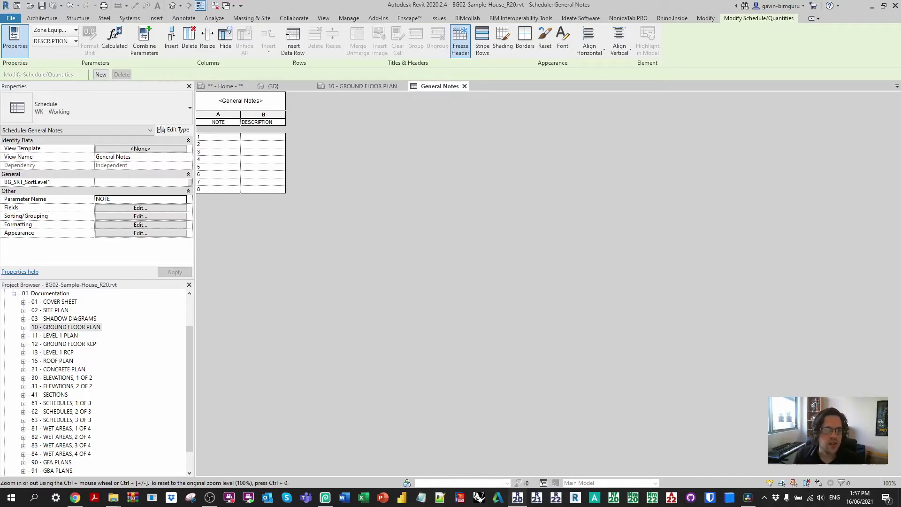
Centre-align the NOTE column horizontally, and narrow it while widening the DESCRIPTION column.
{"action": "left_click", "coordinate": [218, 114]}
{"action": "left_click", "coordinate": [602, 47]}
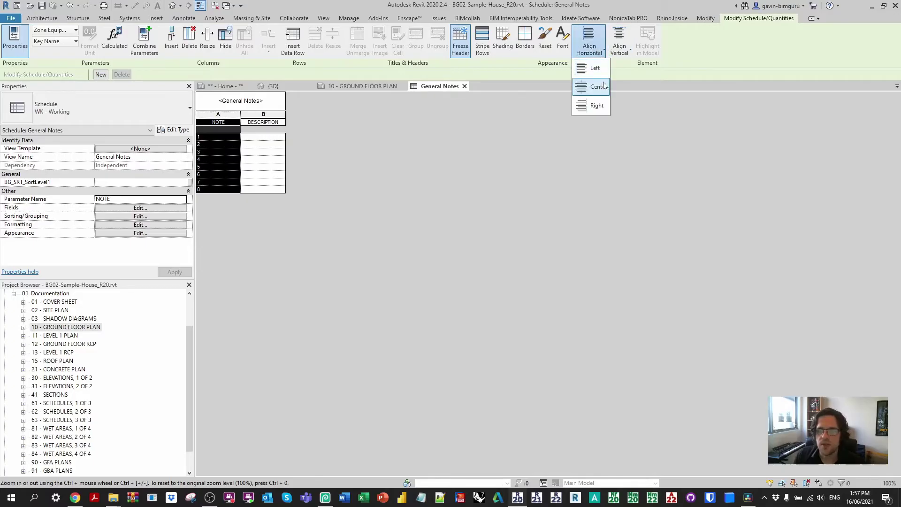
{"action": "left_click", "coordinate": [605, 86]}
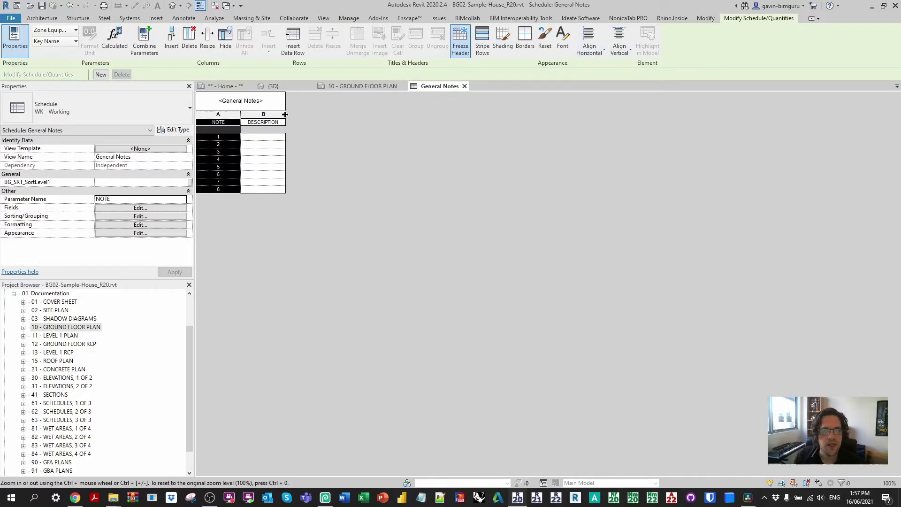
{"action": "left_click_drag", "start_coordinate": [285, 115], "coordinate": [421, 114]}
{"action": "left_click_drag", "start_coordinate": [240, 114], "coordinate": [219, 114]}
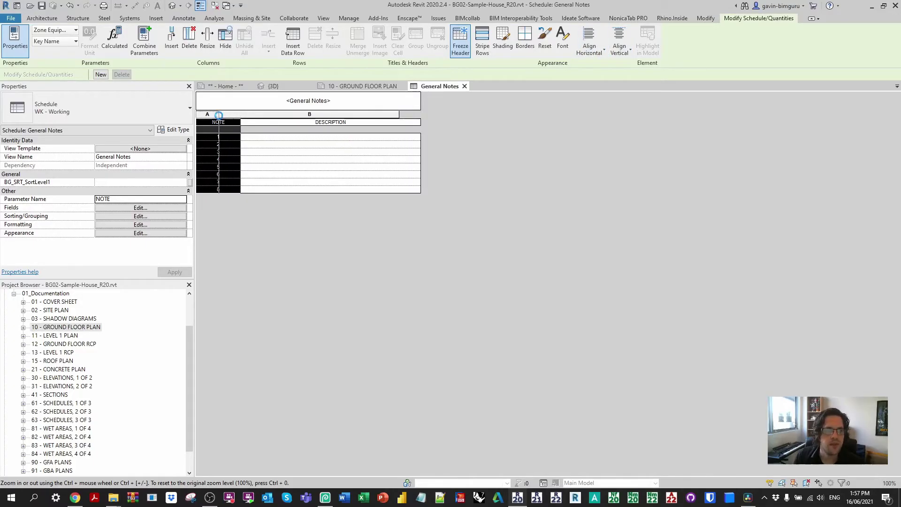
Enter "REFER TO STRUCTURAL ENGINEER'S DRAWINGS." as the description of note 1.
{"action": "left_click", "coordinate": [395, 137]}
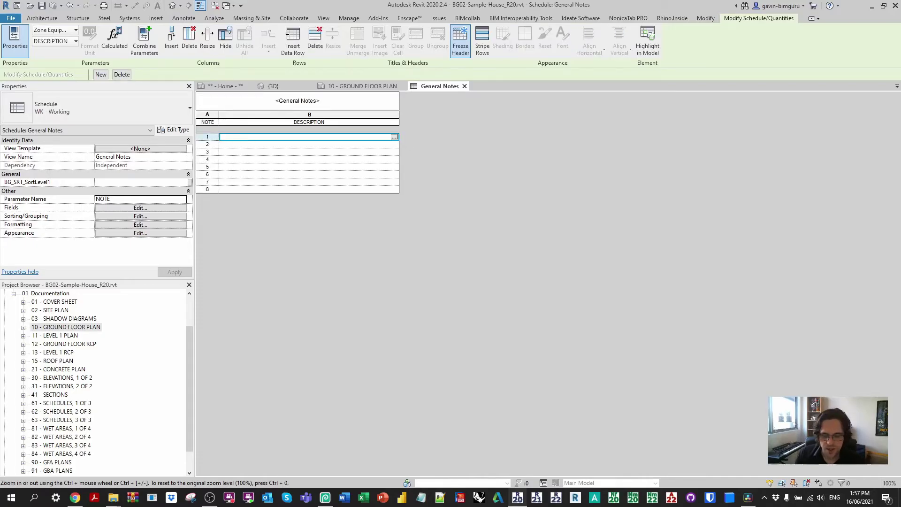
{"action": "type", "text": "R"}
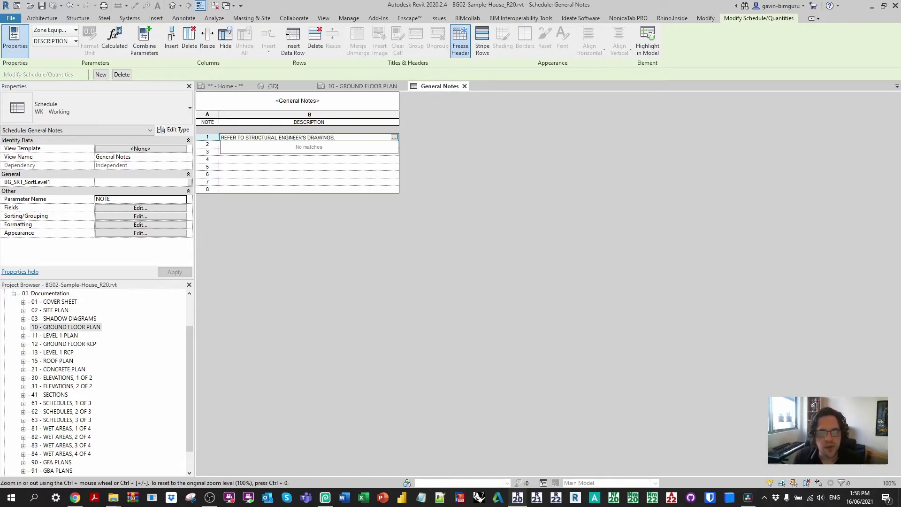
{"action": "left_click", "coordinate": [328, 170]}
Enter "REFER TO FFE SCHEDULE." as the description of note 2.
{"action": "left_click", "coordinate": [257, 145]}
{"action": "type", "text": "R"}
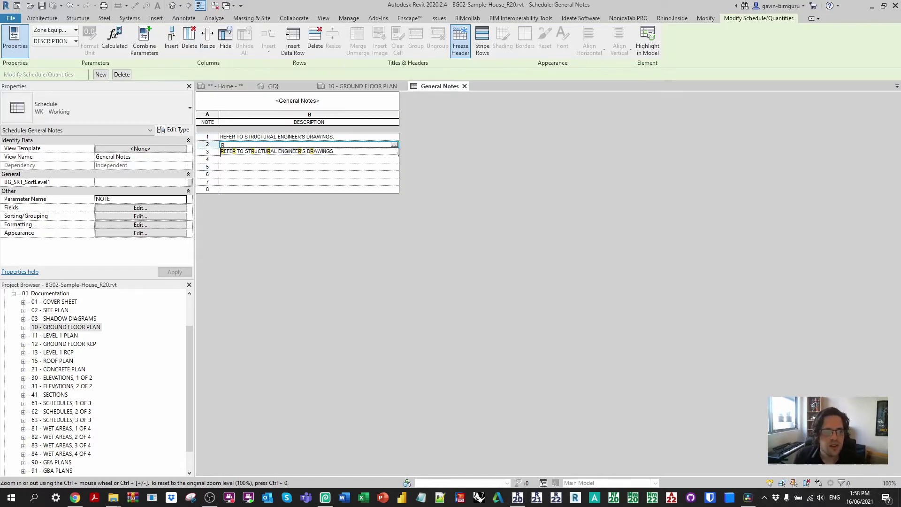
{"action": "type", "text": "EFER TO FFE SCHE"}
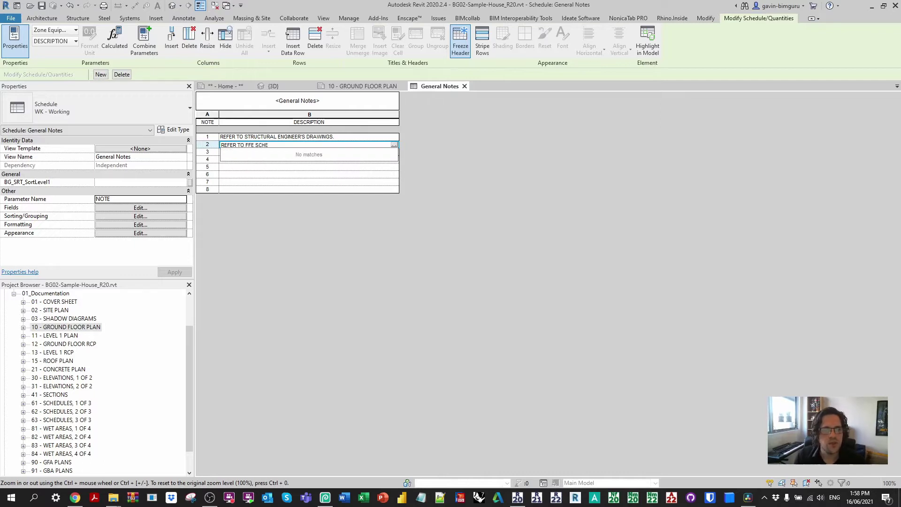
{"action": "type", "text": "DULE."}
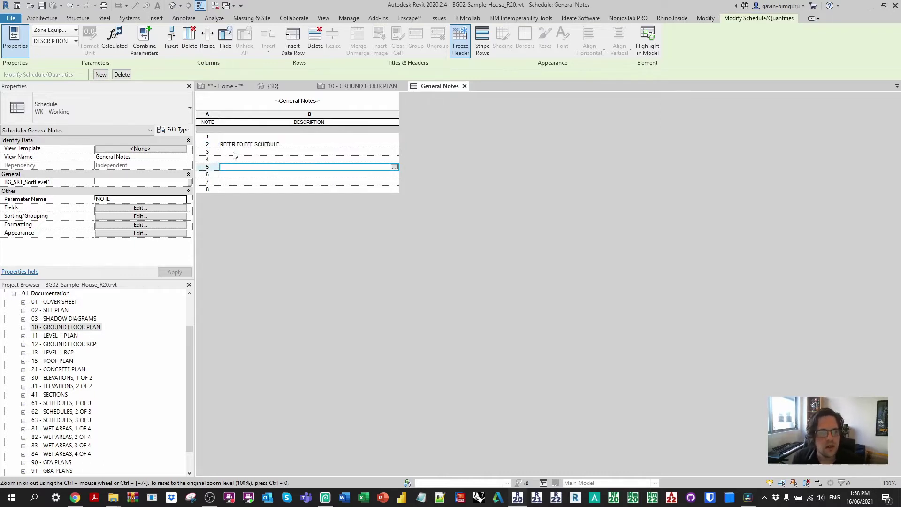
Enter "THIS IS NOT MY PROBLEM." as the description of note 3 and "TALK TO MY LAWYER ABOUT THIS ONE." for note 4.
{"action": "left_click", "coordinate": [236, 152]}
{"action": "type", "text": "THIS IS NOT"}
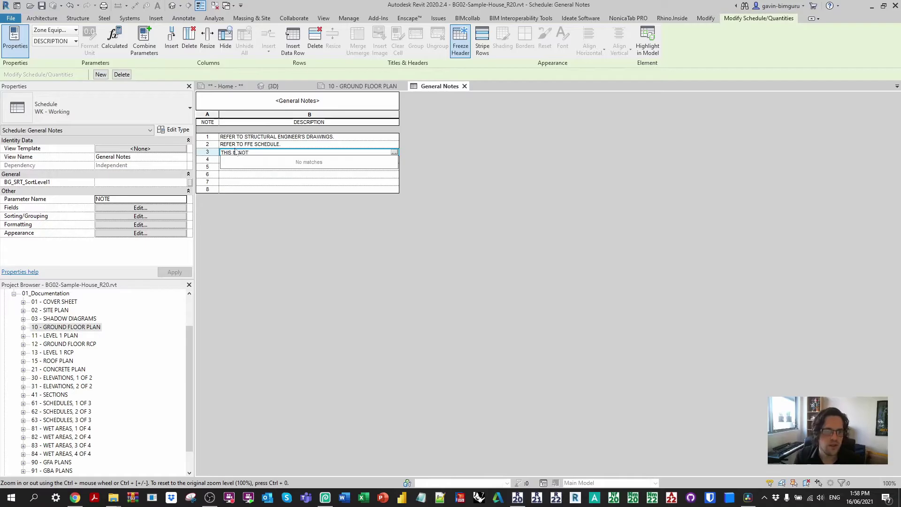
{"action": "type", "text": " MY PROBELEM"}
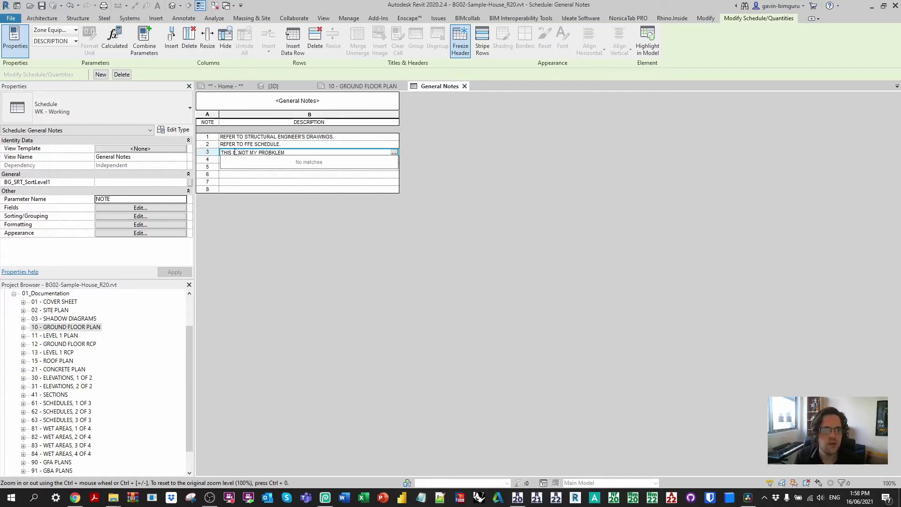
{"action": "type", "text": "."}
{"action": "key", "text": "Return"}
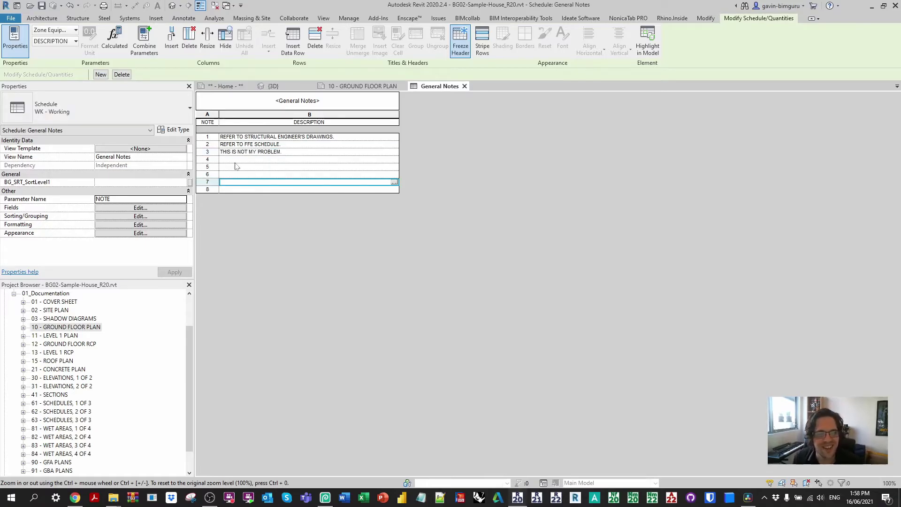
{"action": "type", "text": "TALK TO MY LAWYER ABOUT THIS ONE."}
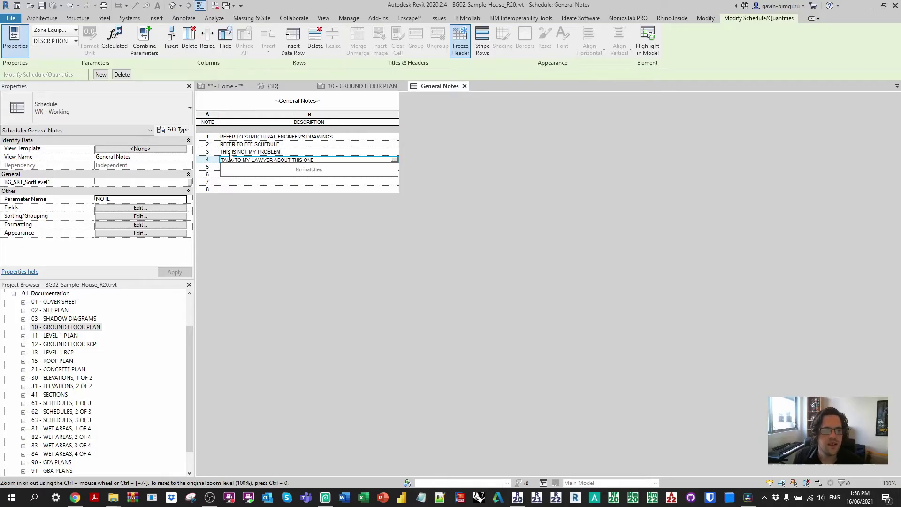
Delete the unused rows for notes 5 to 8 from the General Notes schedule.
{"action": "left_click", "coordinate": [210, 170]}
{"action": "left_click", "coordinate": [190, 41]}
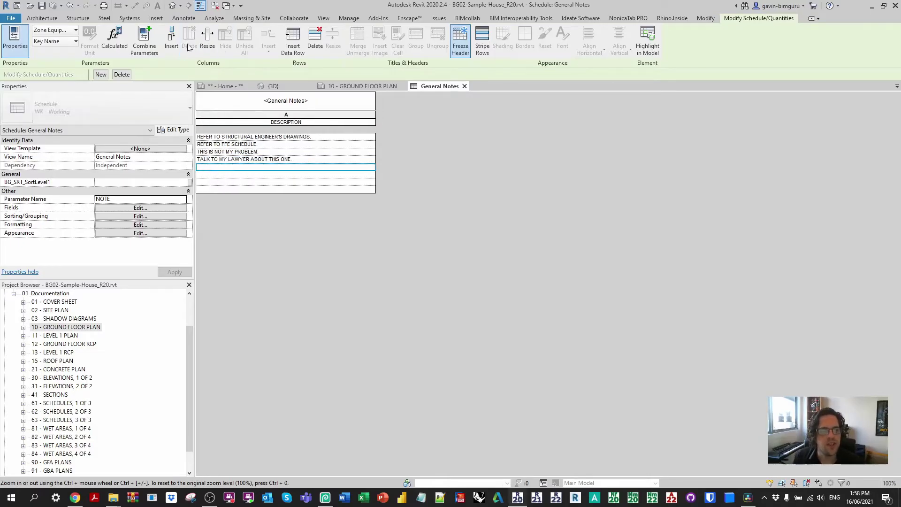
{"action": "key", "text": "ctrl+z"}
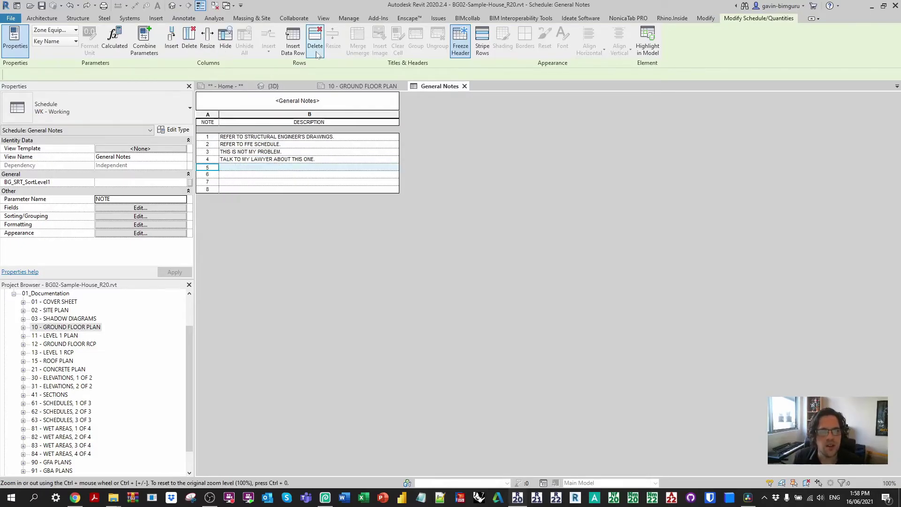
{"action": "left_click", "coordinate": [315, 48]}
{"action": "left_click", "coordinate": [460, 251]}
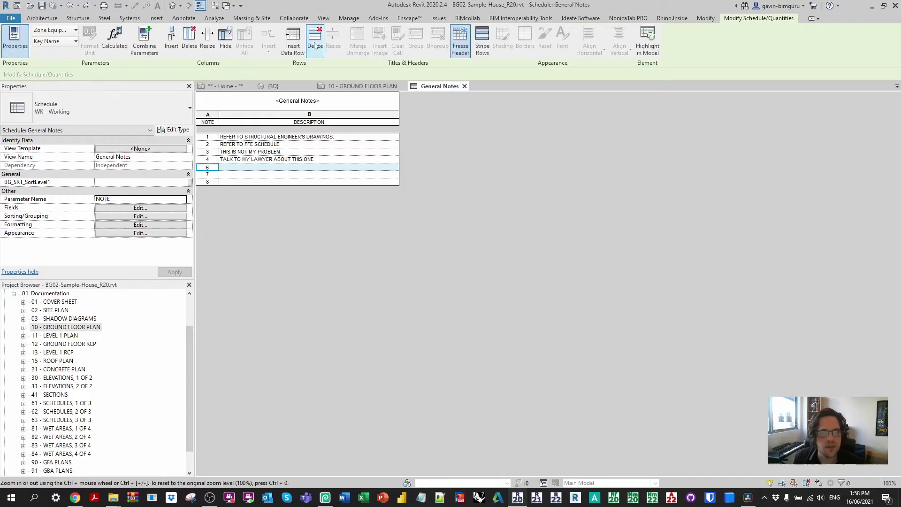
{"action": "left_click", "coordinate": [315, 47]}
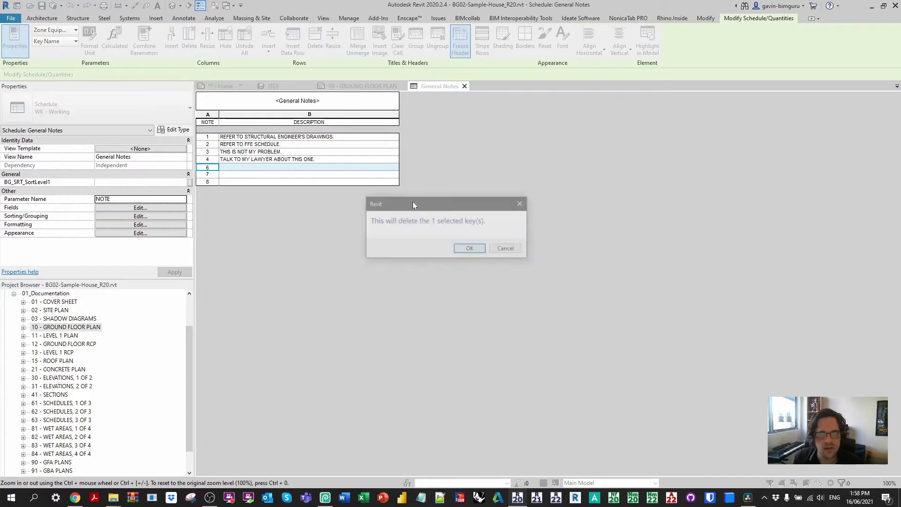
{"action": "left_click", "coordinate": [467, 249]}
{"action": "left_click", "coordinate": [315, 45]}
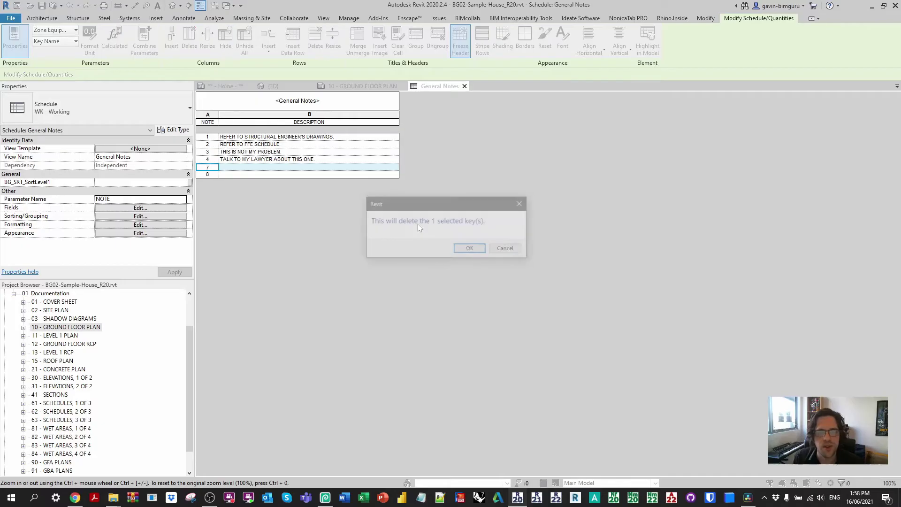
{"action": "left_click", "coordinate": [467, 249]}
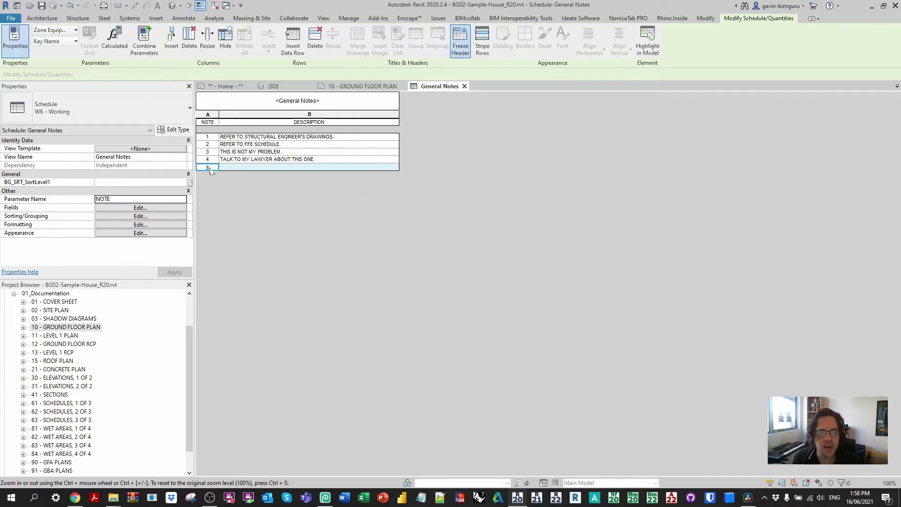
{"action": "left_click", "coordinate": [315, 47]}
{"action": "left_click", "coordinate": [466, 249]}
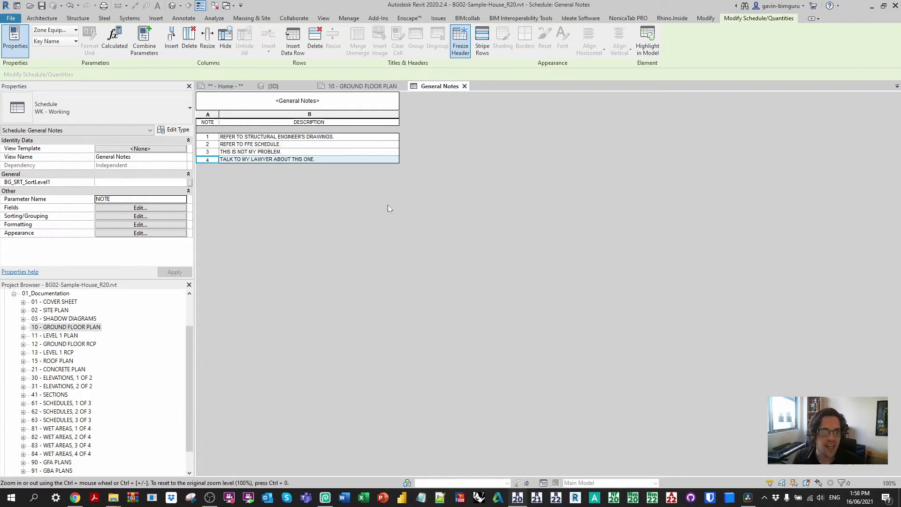
Left-align the whole DESCRIPTION column horizontally, including its header.
{"action": "left_click", "coordinate": [348, 115]}
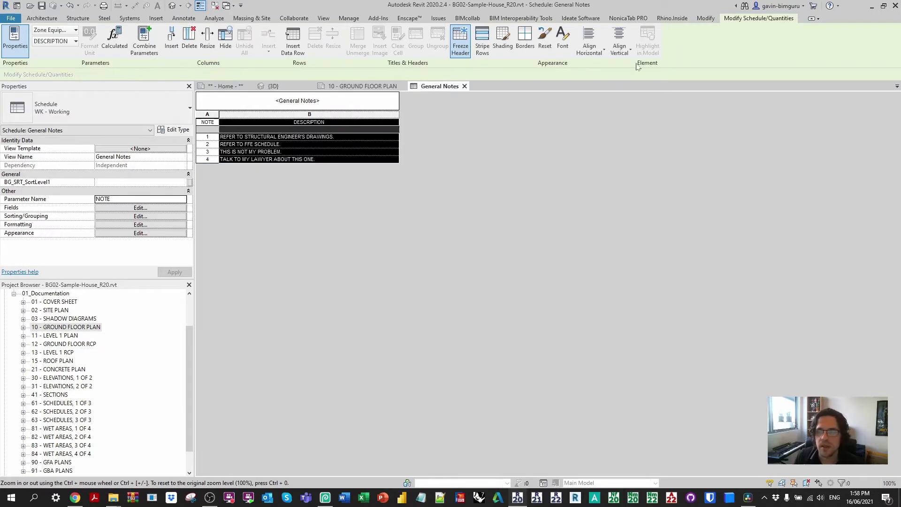
{"action": "left_click", "coordinate": [595, 53]}
{"action": "left_click", "coordinate": [594, 68]}
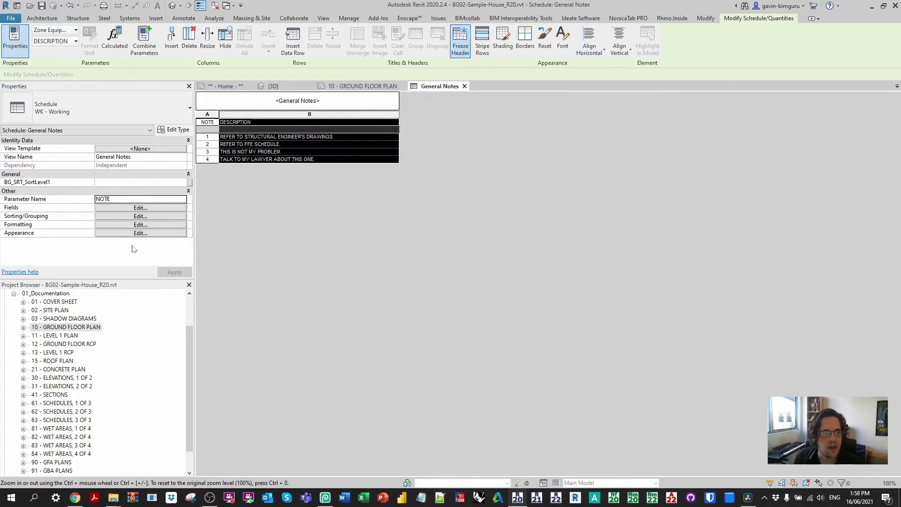
Set the schedule's header text to BG_ArialBold_2.5mm and turn off its title in the appearance settings.
{"action": "left_click", "coordinate": [136, 234]}
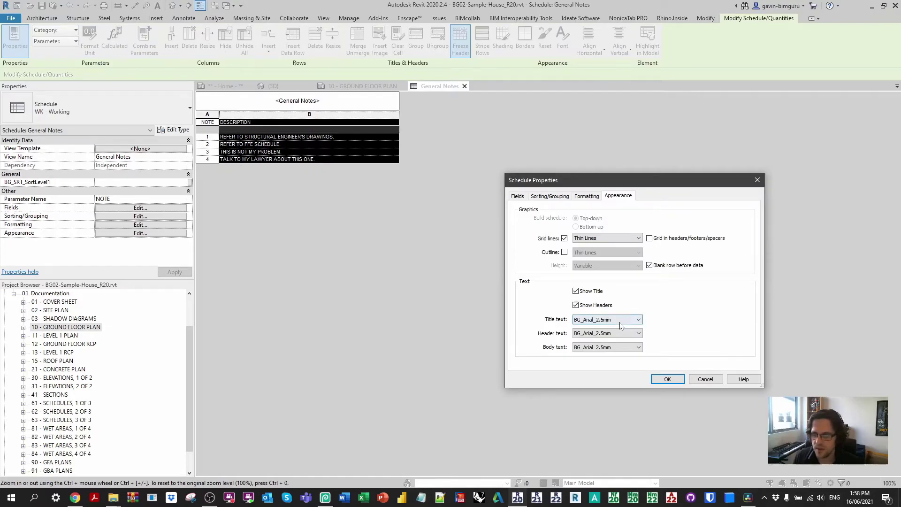
{"action": "left_click", "coordinate": [614, 322]}
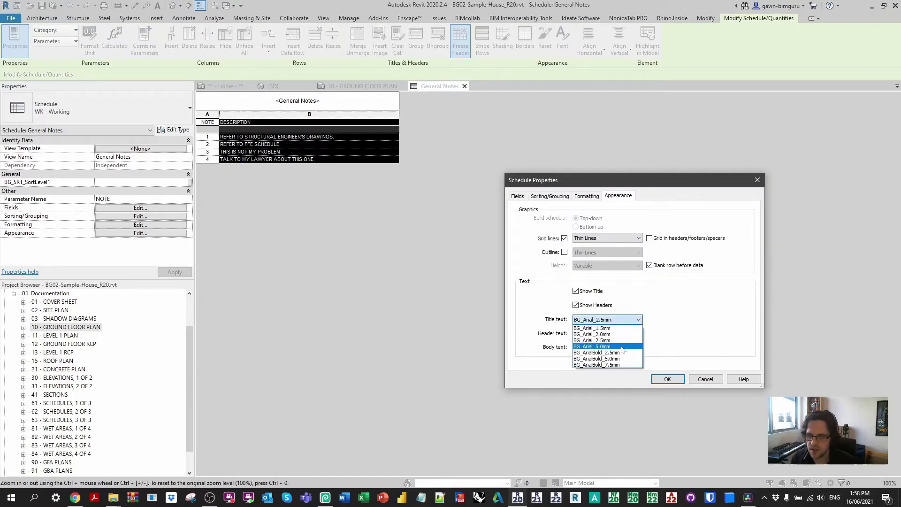
{"action": "left_click", "coordinate": [610, 340]}
{"action": "left_click", "coordinate": [612, 333]}
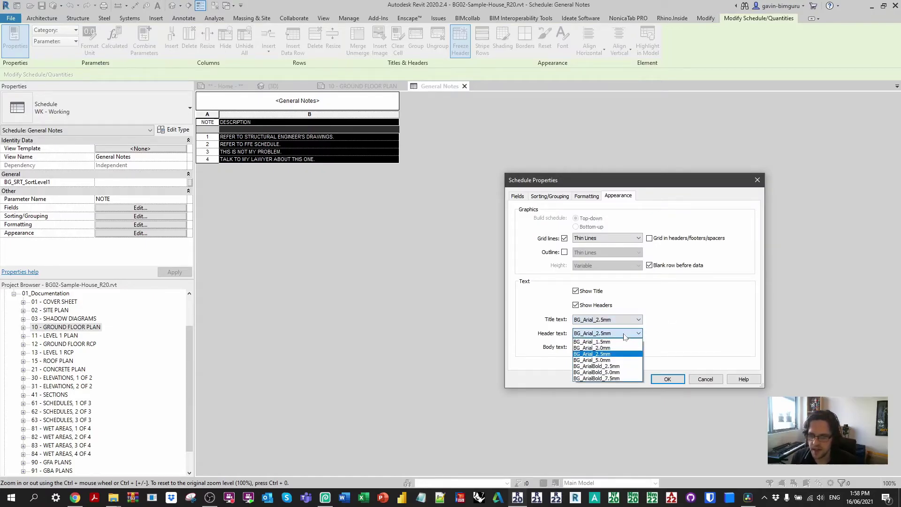
{"action": "left_click", "coordinate": [627, 367]}
{"action": "left_click", "coordinate": [586, 291]}
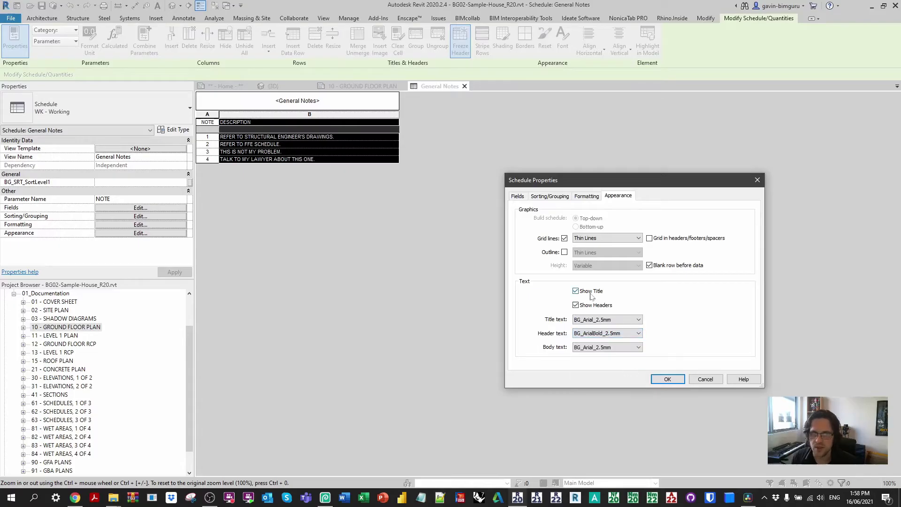
{"action": "left_click", "coordinate": [667, 379]}
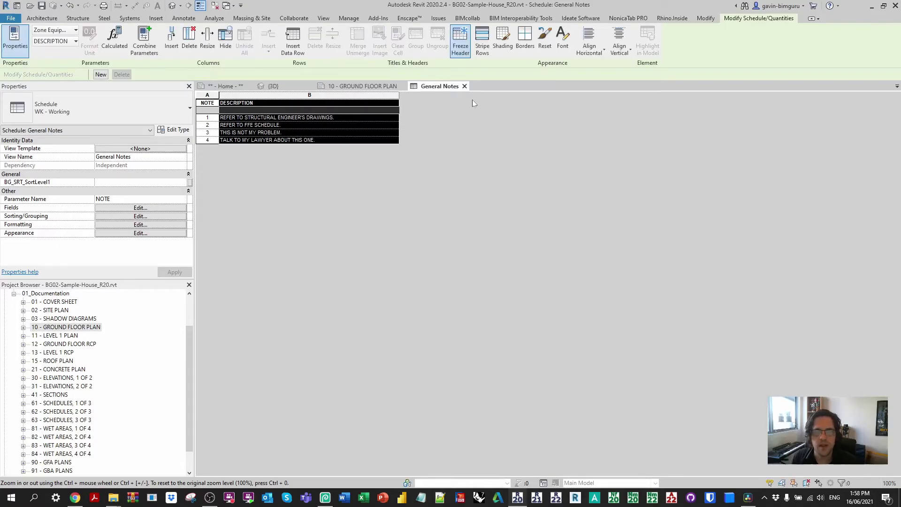
Close the schedule view and place the General Notes schedule on the 10 - GROUND FLOOR PLAN sheet.
{"action": "left_click", "coordinate": [465, 86]}
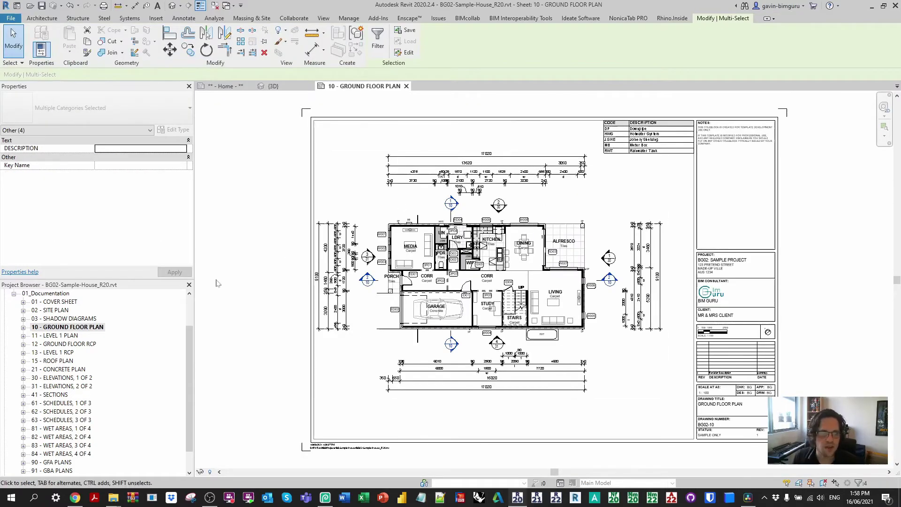
{"action": "left_click", "coordinate": [189, 341]}
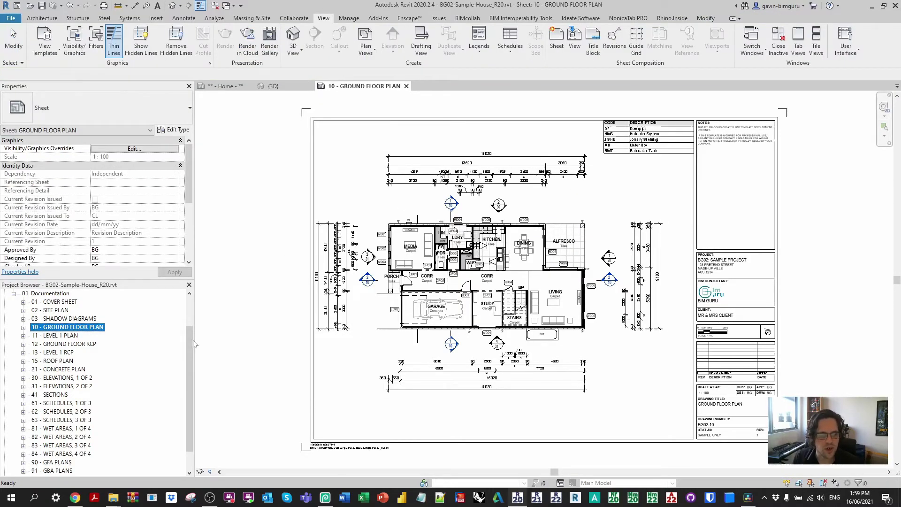
{"action": "left_click_drag", "start_coordinate": [189, 342], "coordinate": [188, 320]}
{"action": "left_click", "coordinate": [64, 311]}
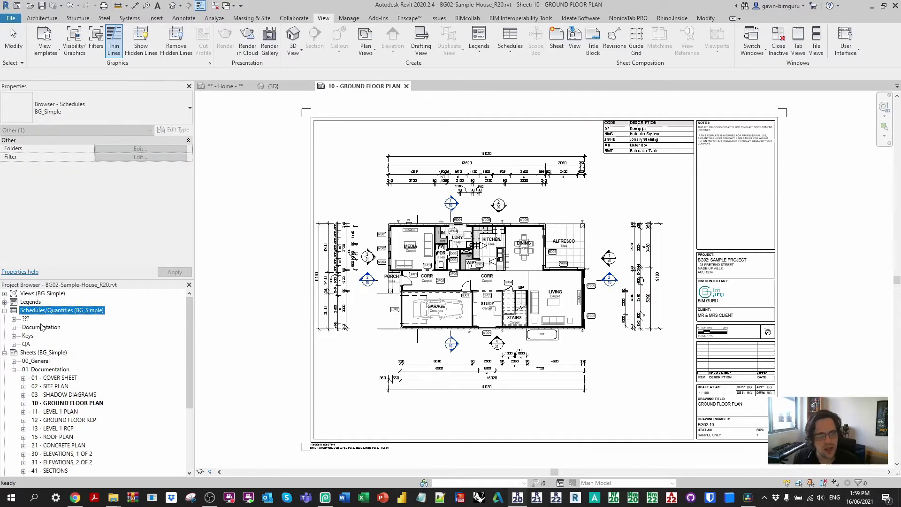
{"action": "double_click", "coordinate": [26, 319]}
{"action": "left_click", "coordinate": [47, 328]}
{"action": "left_click_drag", "start_coordinate": [47, 331], "coordinate": [626, 409]}
{"action": "left_click", "coordinate": [677, 187]}
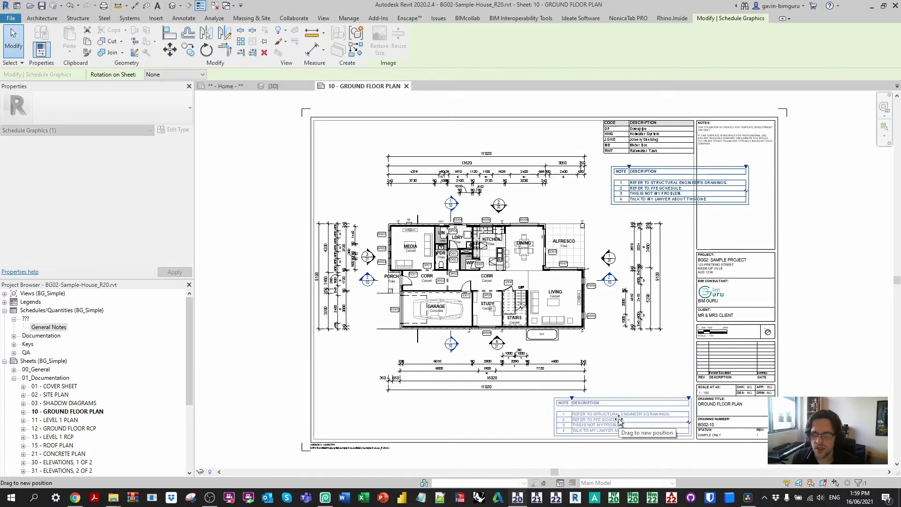
Move the General Notes schedule right beside the title block at the bottom of the sheet.
{"action": "scroll", "coordinate": [667, 399], "scroll_direction": "up", "scroll_amount": 3}
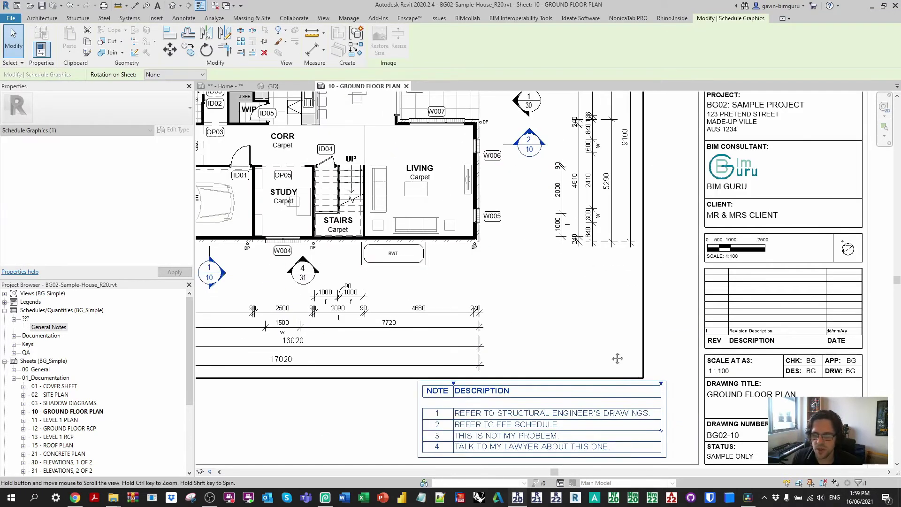
{"action": "middle_click_drag", "start_coordinate": [664, 390], "coordinate": [591, 301]}
{"action": "left_click_drag", "start_coordinate": [572, 304], "coordinate": [601, 304]}
{"action": "left_click", "coordinate": [573, 413]}
Delete the placed General Notes schedule from the ground floor plan sheet.
{"action": "scroll", "coordinate": [584, 408], "scroll_direction": "down", "scroll_amount": 3}
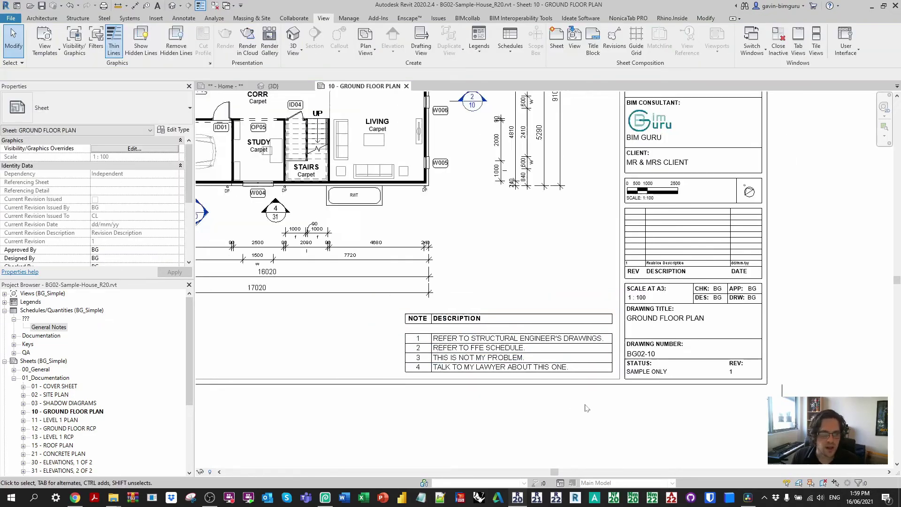
{"action": "middle_click_drag", "start_coordinate": [586, 407], "coordinate": [532, 381]}
{"action": "scroll", "coordinate": [532, 381], "scroll_direction": "up", "scroll_amount": 2}
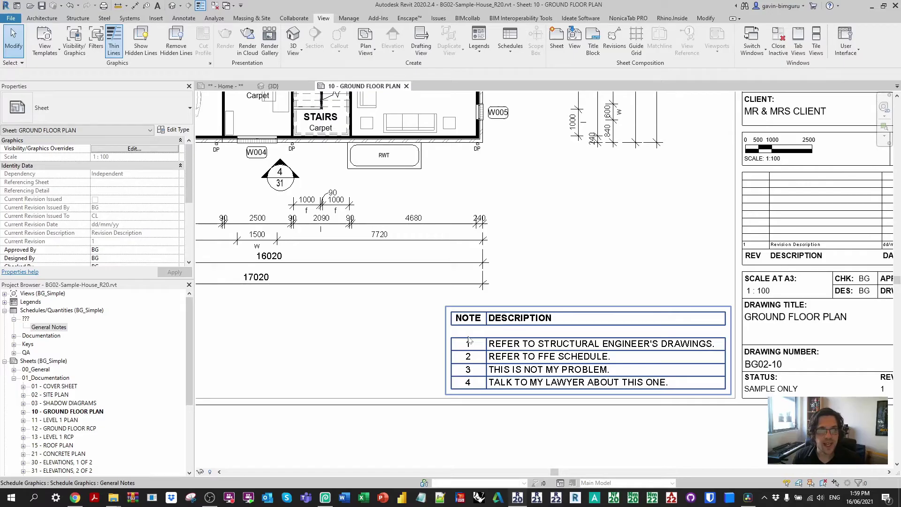
{"action": "left_click", "coordinate": [532, 367]}
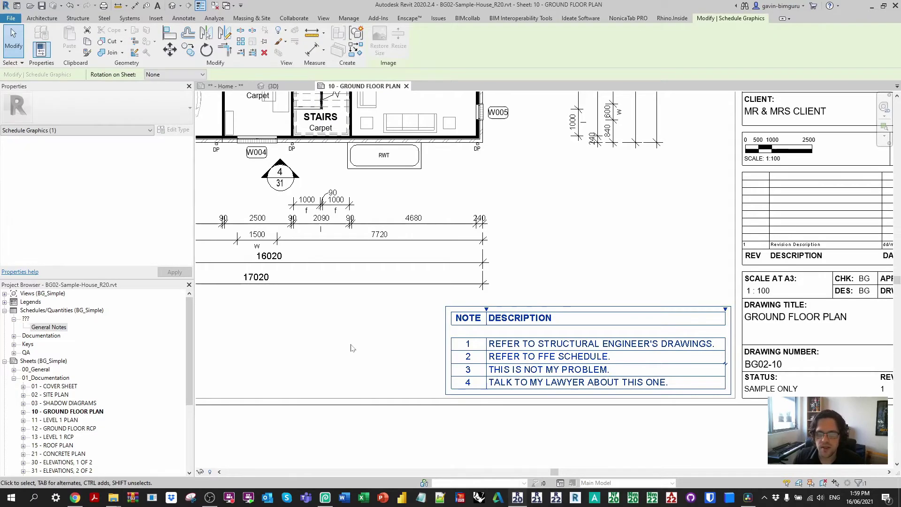
{"action": "key", "text": "Delete"}
Create a new family from the Metric Generic Annotation.rft template in the Annotations folder.
{"action": "left_click", "coordinate": [11, 19]}
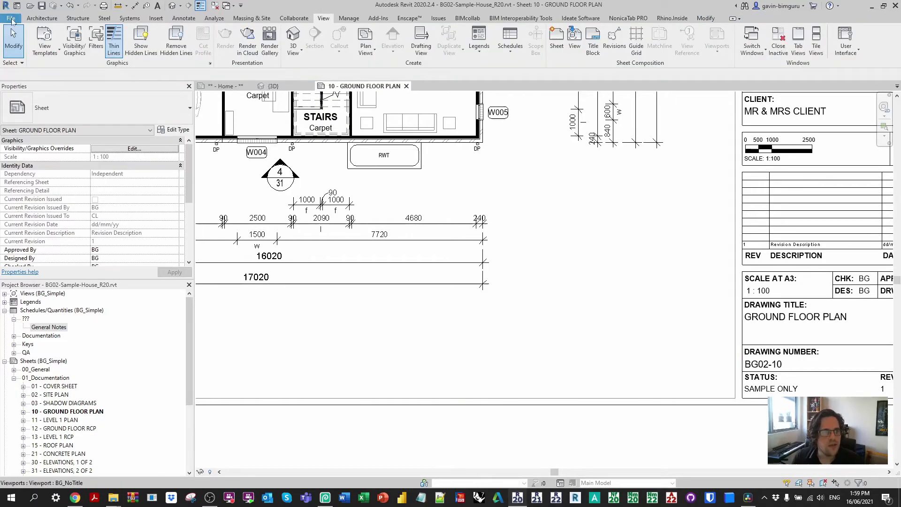
{"action": "mouse_move", "coordinate": [33, 54]}
{"action": "left_click", "coordinate": [100, 82]}
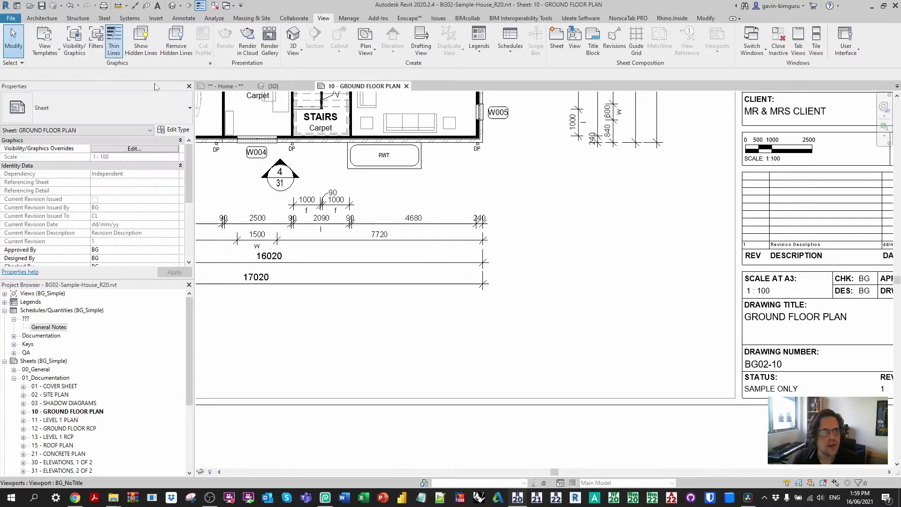
{"action": "scroll", "coordinate": [351, 142], "scroll_direction": "down", "scroll_amount": 8}
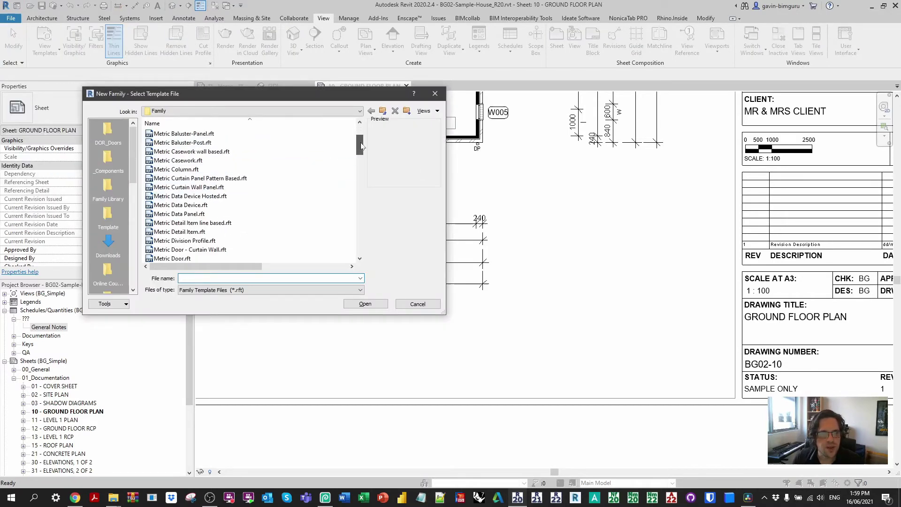
{"action": "scroll", "coordinate": [361, 127], "scroll_direction": "up", "scroll_amount": 8}
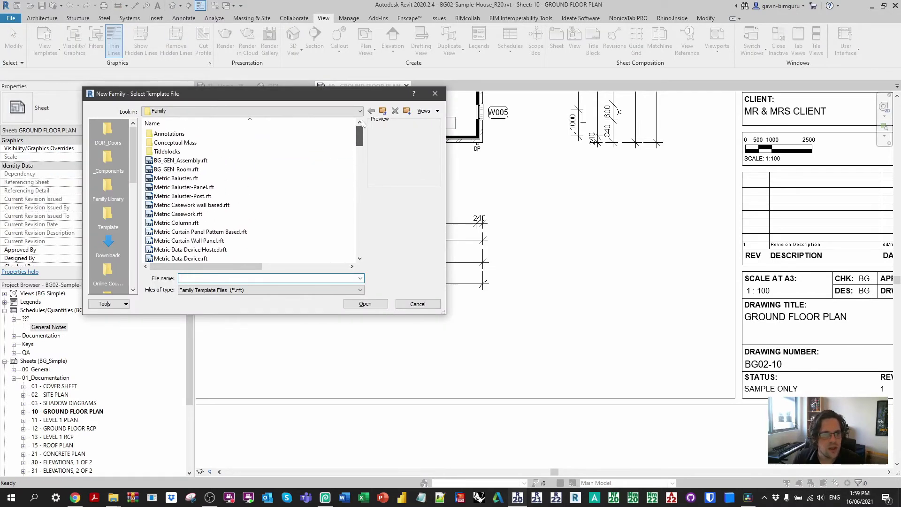
{"action": "scroll", "coordinate": [190, 133], "scroll_direction": "down", "scroll_amount": 8}
{"action": "scroll", "coordinate": [188, 135], "scroll_direction": "up", "scroll_amount": 8}
{"action": "double_click", "coordinate": [188, 135]}
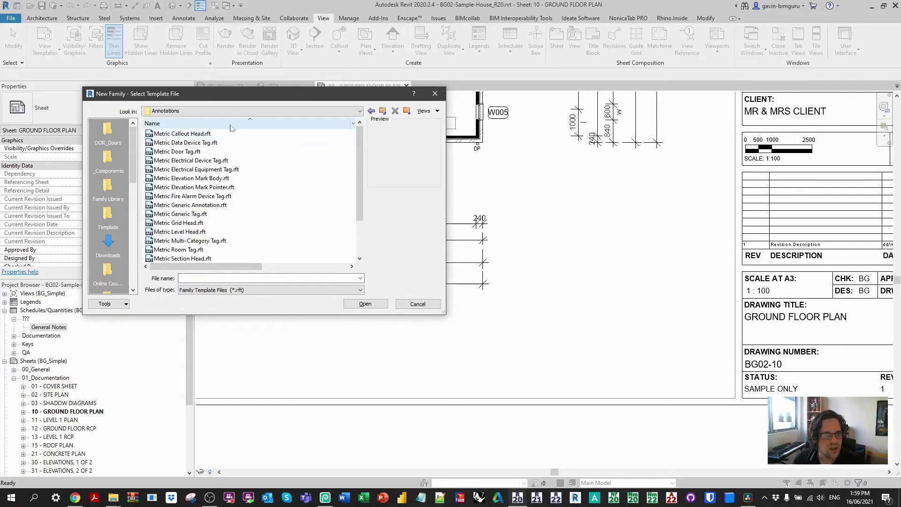
{"action": "left_click", "coordinate": [219, 207]}
{"action": "left_click", "coordinate": [364, 303]}
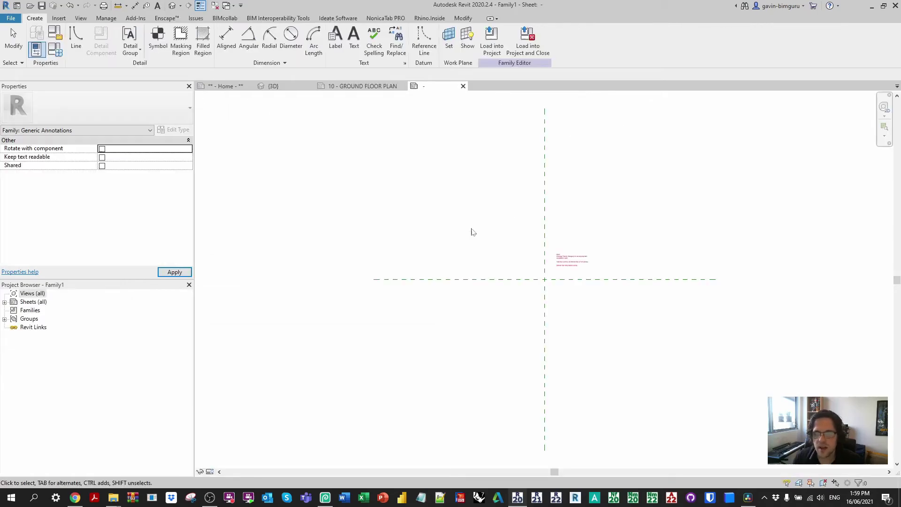
Delete the template's instruction note beside the intersection of the reference planes.
{"action": "left_click", "coordinate": [570, 258]}
{"action": "scroll", "coordinate": [570, 258], "scroll_direction": "up", "scroll_amount": 2}
{"action": "key", "text": "Delete"}
{"action": "middle_click_drag", "start_coordinate": [567, 266], "coordinate": [456, 237]}
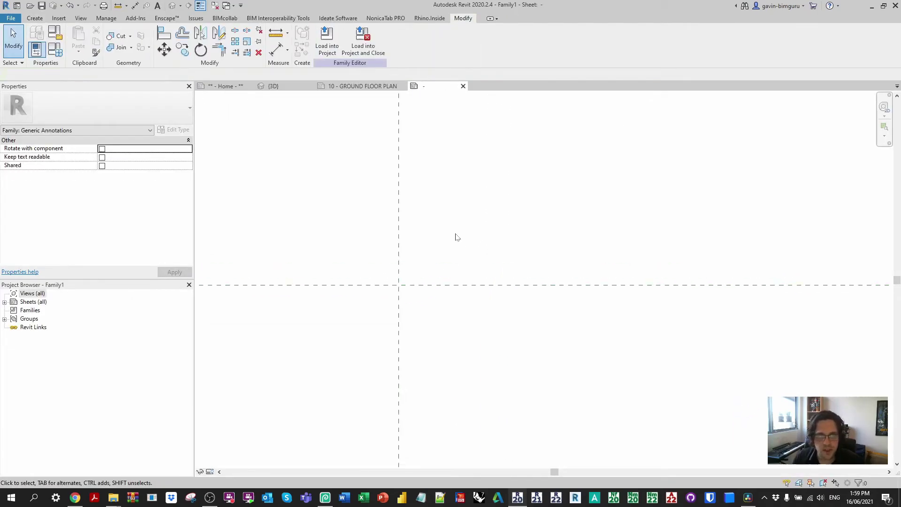
Place a label at the reference plane intersection and create a type-based Text family parameter named NUMBER for it.
{"action": "left_click", "coordinate": [35, 18]}
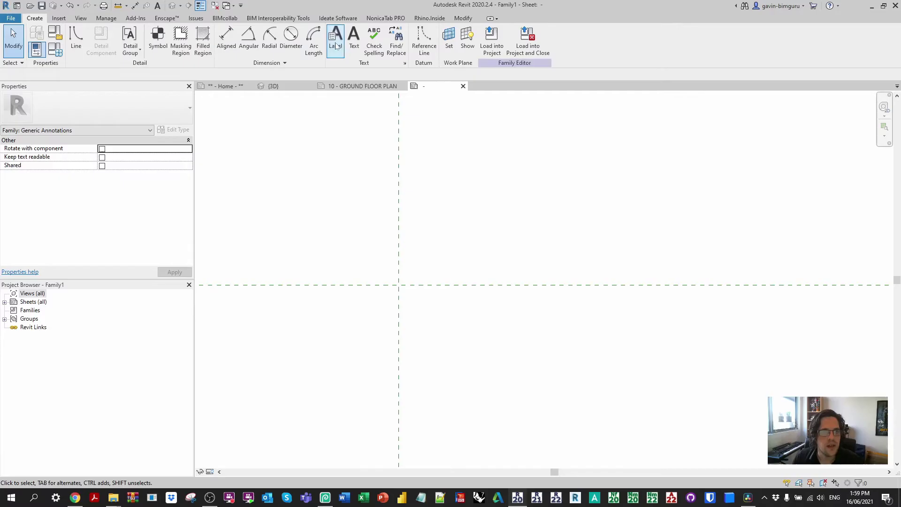
{"action": "left_click", "coordinate": [334, 37]}
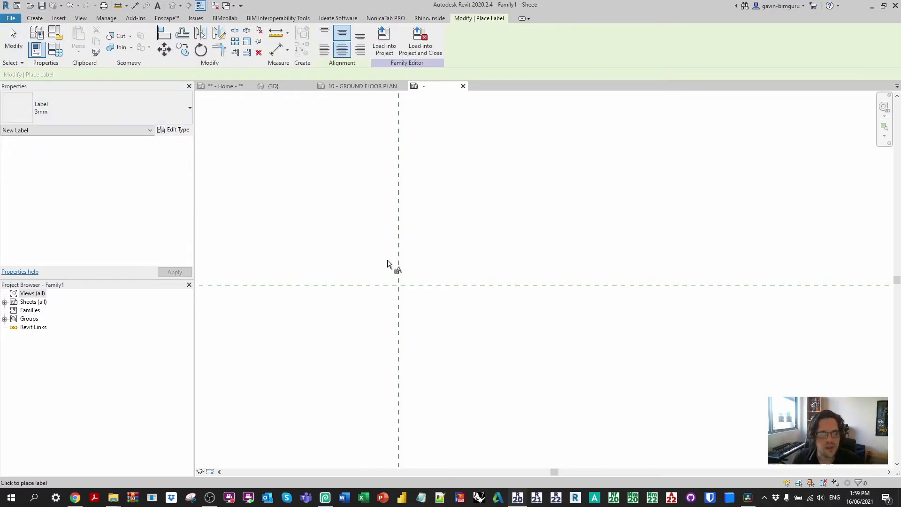
{"action": "left_click", "coordinate": [407, 287]}
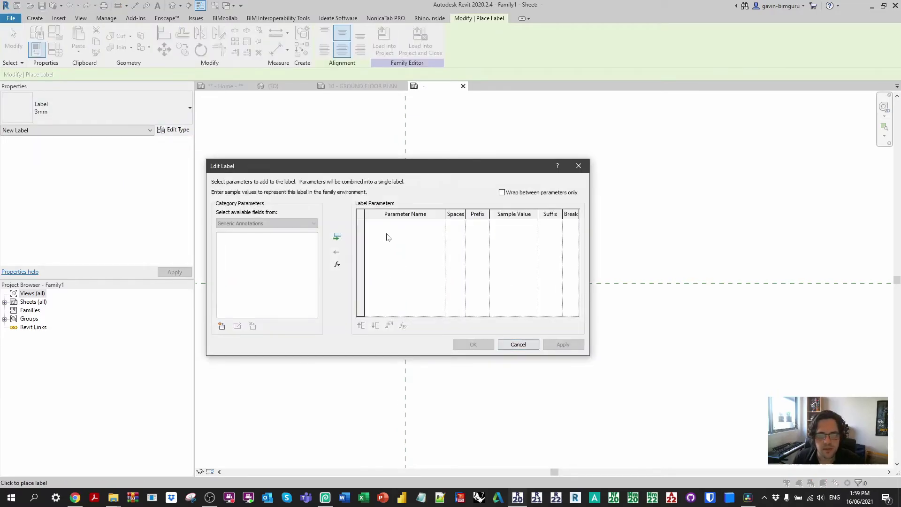
{"action": "left_click", "coordinate": [222, 326]}
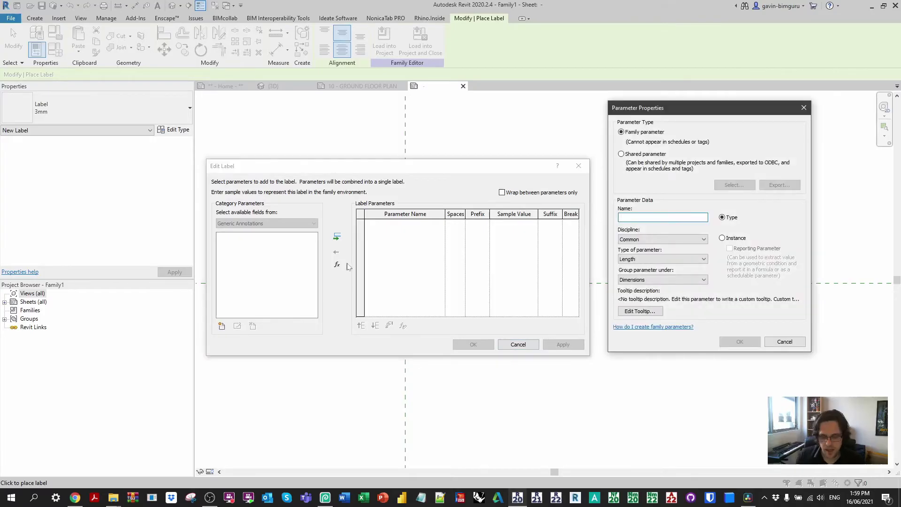
{"action": "type", "text": "CO"}
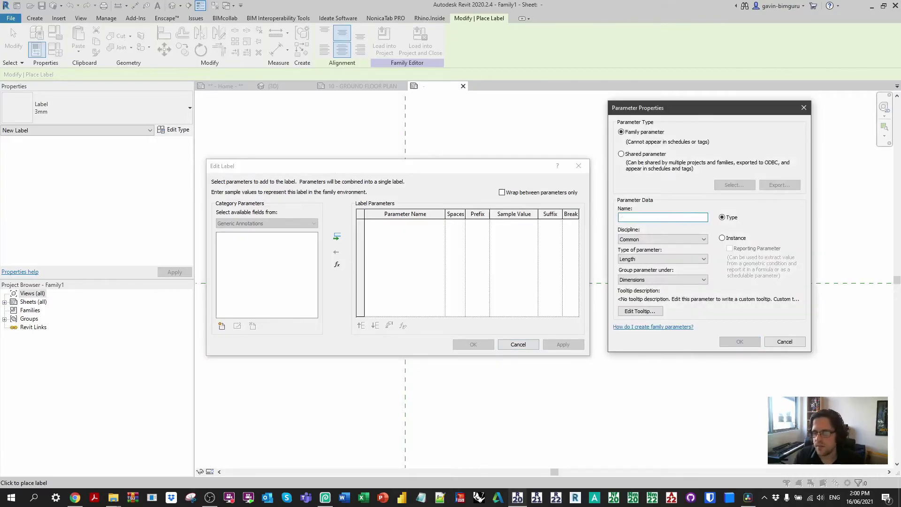
{"action": "key", "text": "BackSpace"}
{"action": "key", "text": "BackSpace"}
{"action": "type", "text": "NUMBER"}
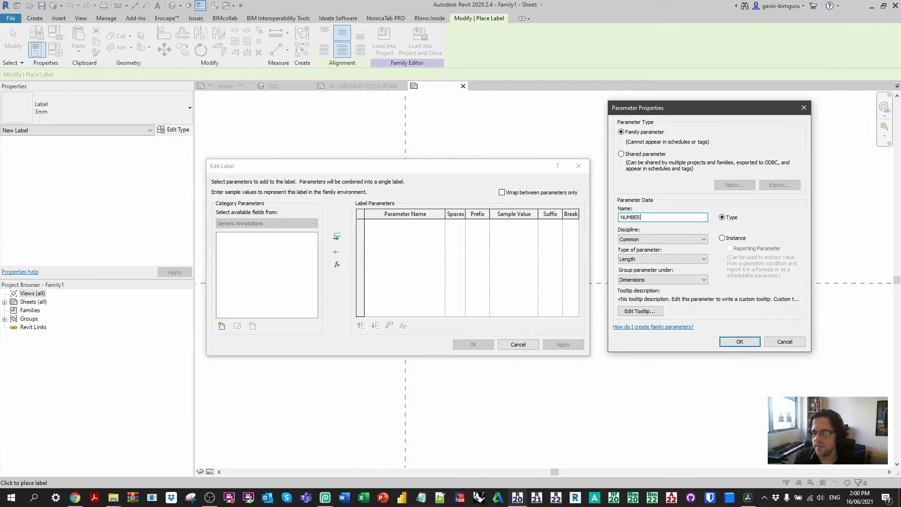
{"action": "left_click", "coordinate": [653, 259]}
{"action": "left_click", "coordinate": [672, 267]}
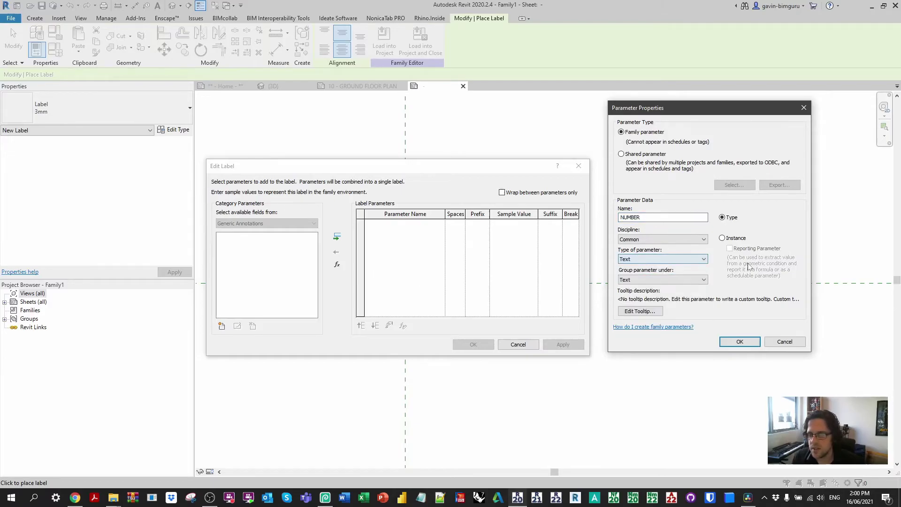
{"action": "left_click", "coordinate": [739, 341]}
Add the NUMBER parameter to the label with sample value XX and finish placing the label.
{"action": "left_click", "coordinate": [336, 236]}
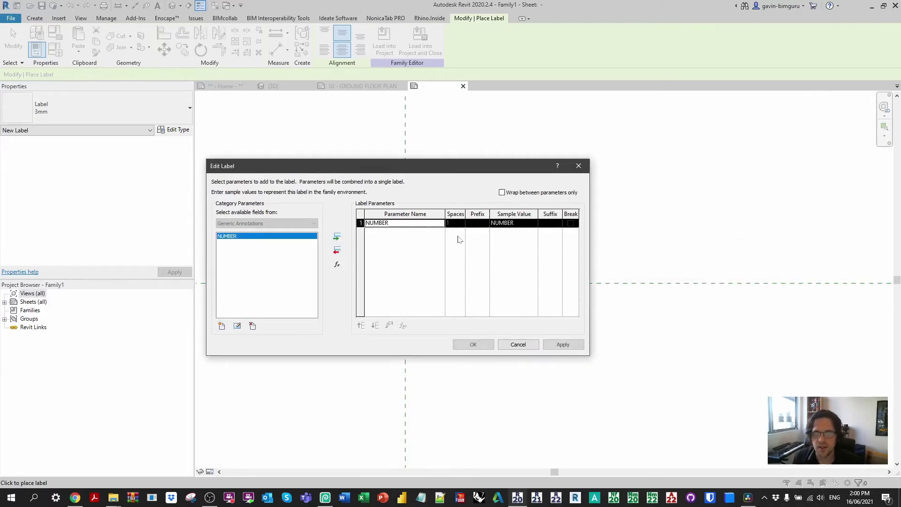
{"action": "left_click", "coordinate": [526, 223]}
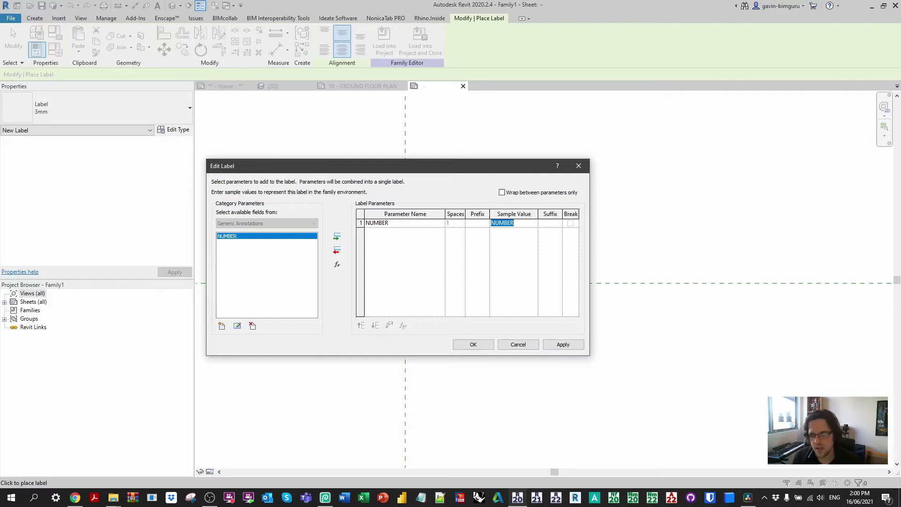
{"action": "left_click", "coordinate": [473, 344]}
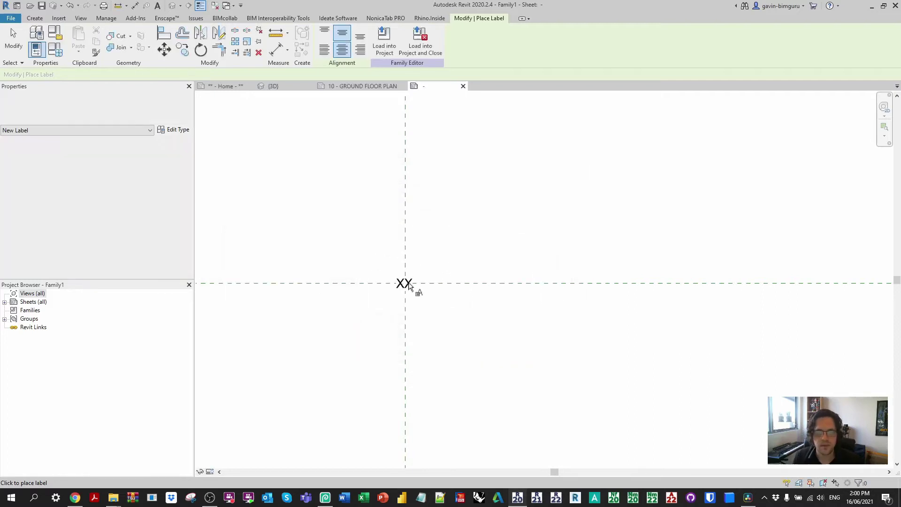
{"action": "left_click", "coordinate": [510, 200]}
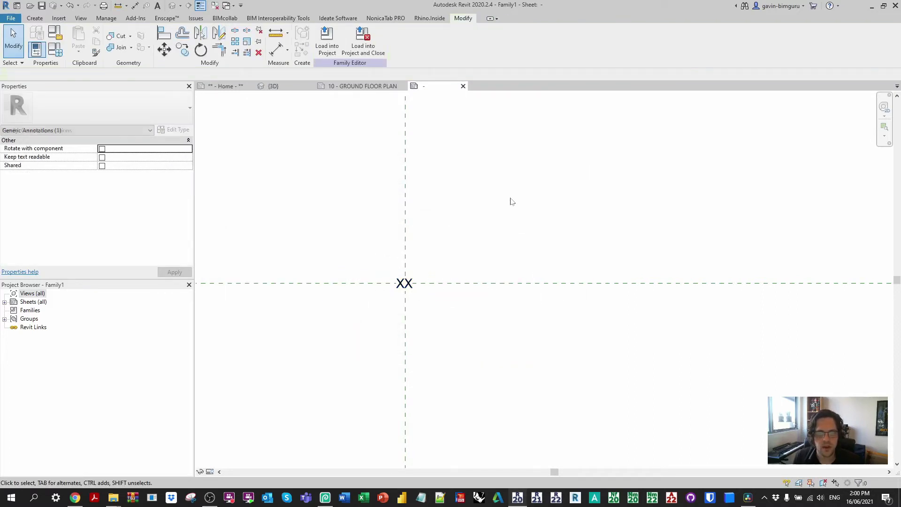
Set the XX label to wrap between parameters only.
{"action": "left_click", "coordinate": [405, 283]}
{"action": "scroll", "coordinate": [399, 279], "scroll_direction": "up", "scroll_amount": 1}
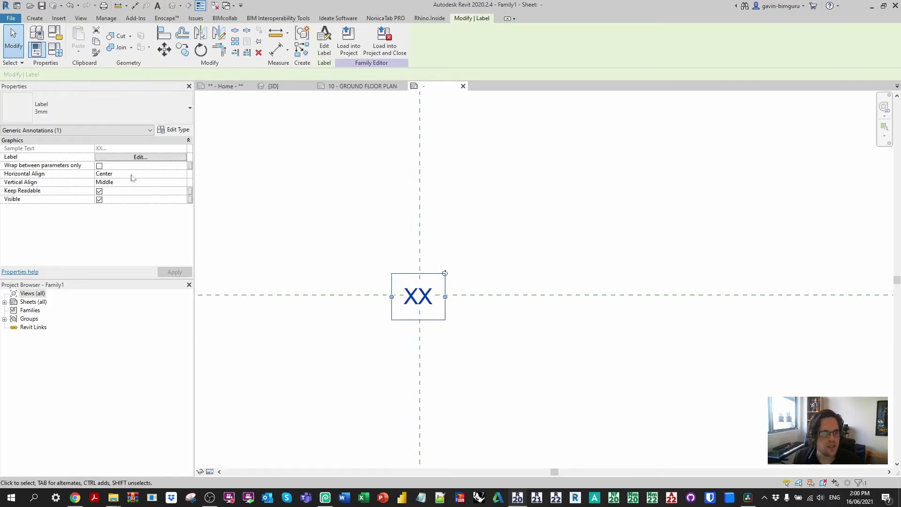
{"action": "left_click", "coordinate": [503, 212]}
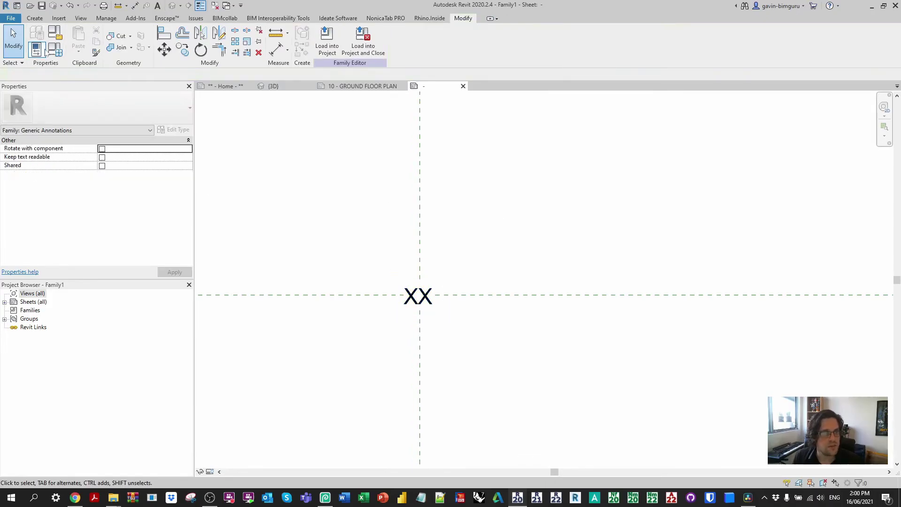
Draw a circle around the XX label, centred on the reference plane intersection, and check how the label fits inside it.
{"action": "left_click", "coordinate": [35, 18]}
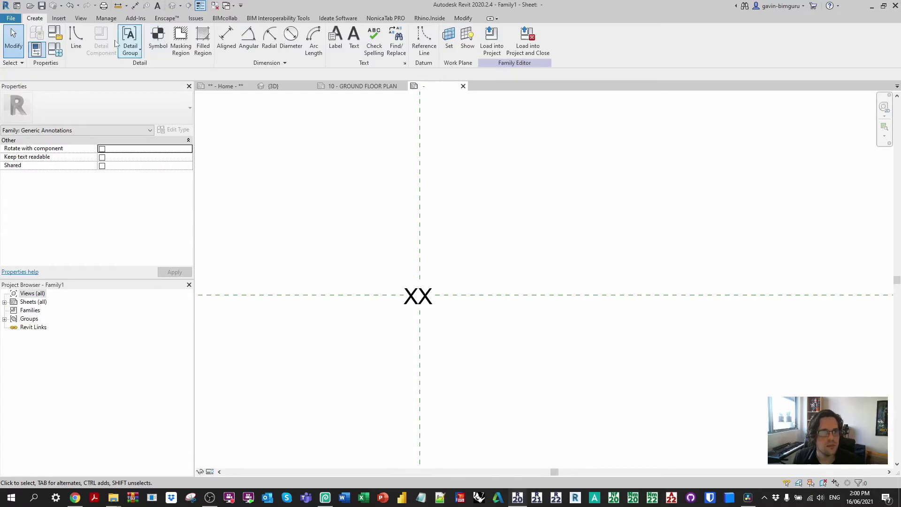
{"action": "left_click", "coordinate": [76, 40]}
{"action": "left_click", "coordinate": [363, 31]}
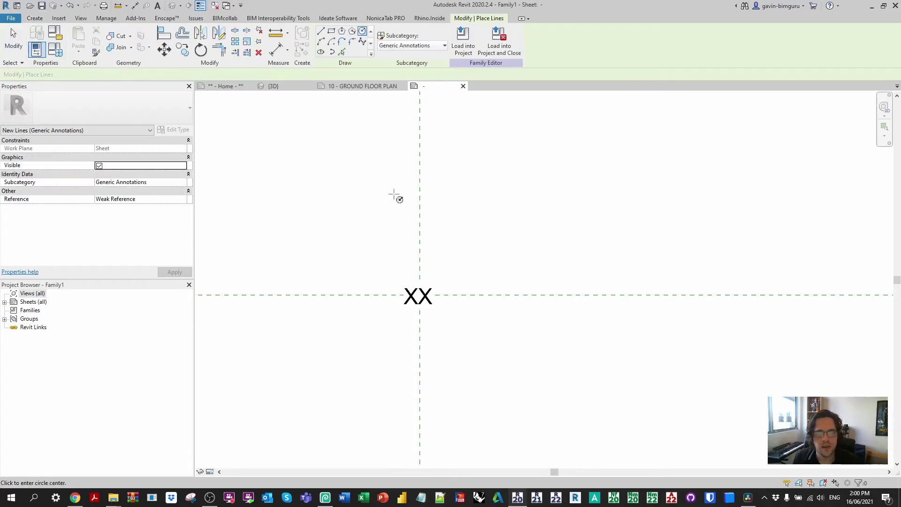
{"action": "left_click", "coordinate": [420, 295]}
{"action": "left_click", "coordinate": [448, 301]}
{"action": "key", "text": "Escape"}
{"action": "key", "text": "Escape"}
{"action": "left_click", "coordinate": [425, 292]}
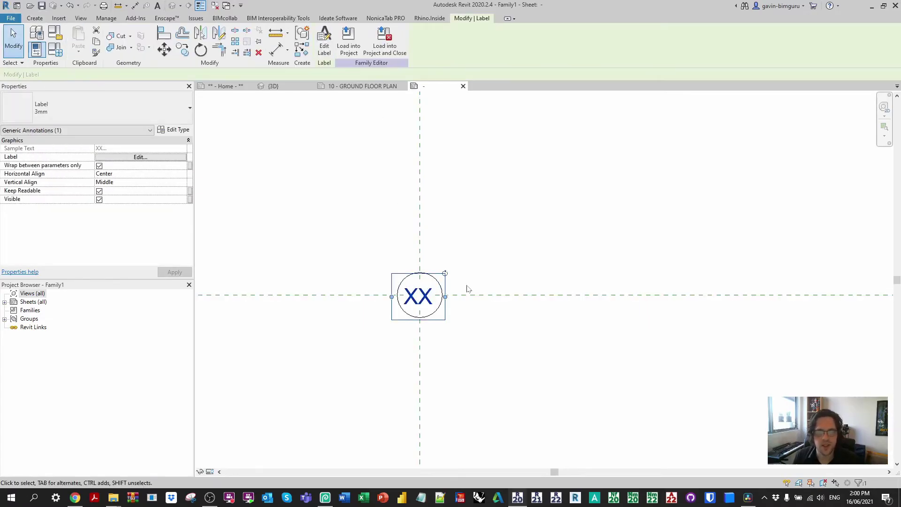
{"action": "scroll", "coordinate": [428, 270], "scroll_direction": "up", "scroll_amount": 2}
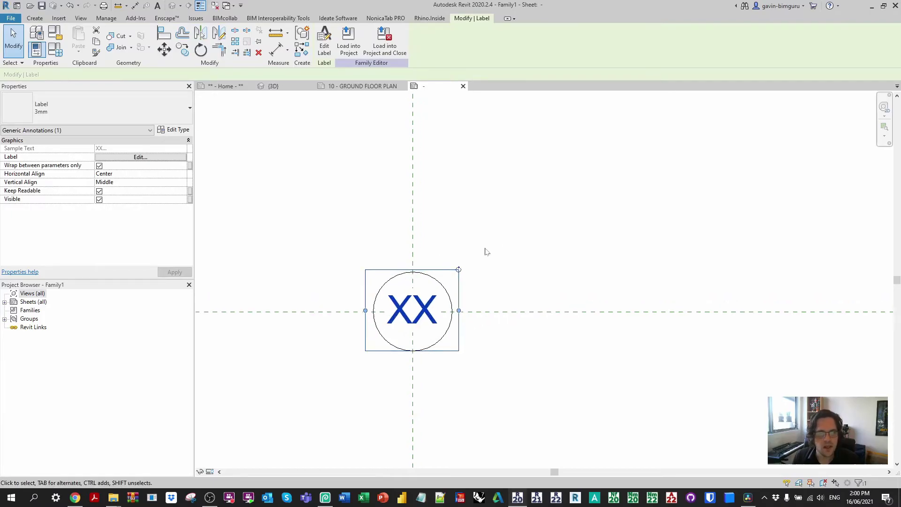
{"action": "left_click", "coordinate": [513, 240]}
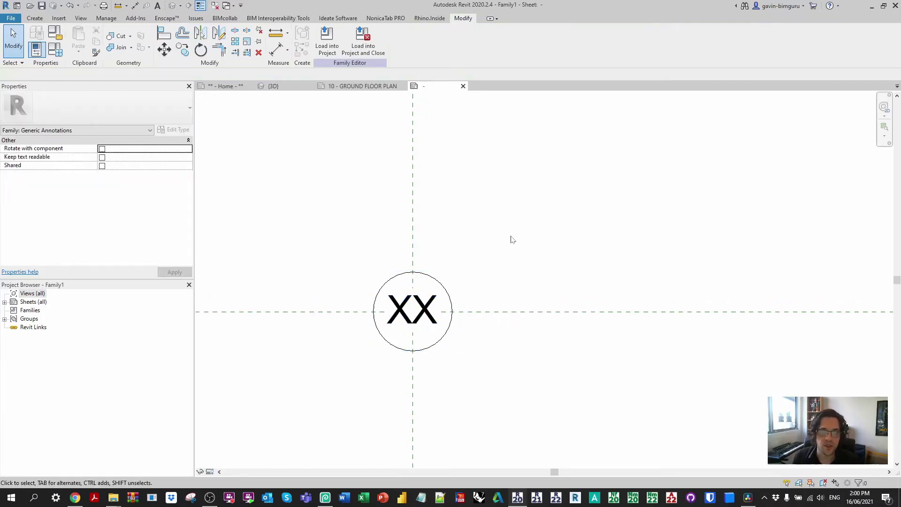
Create a new family type named NOTE 1.
{"action": "left_click", "coordinate": [55, 49]}
{"action": "left_click", "coordinate": [719, 95]}
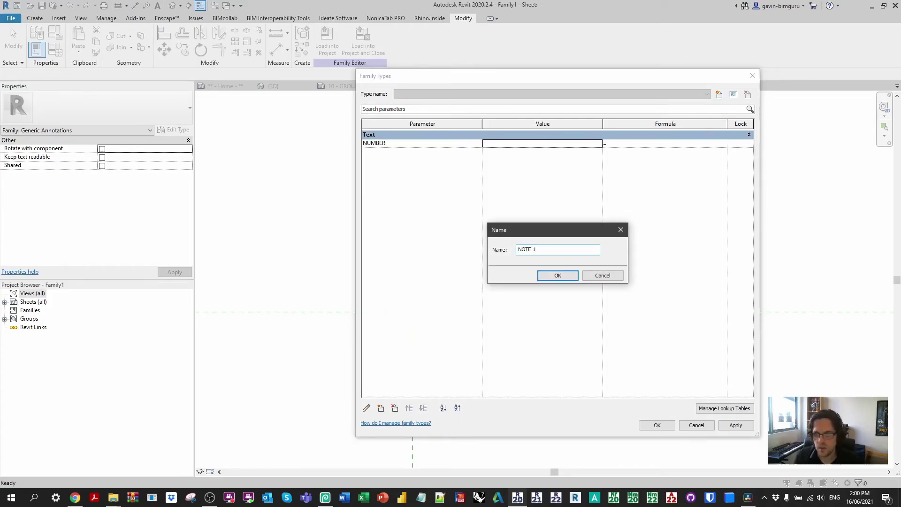
{"action": "type", "text": "NOTE 1"}
{"action": "key", "text": "Return"}
Add a type-based family parameter named DESCRIPTION with parameter type Text.
{"action": "left_click", "coordinate": [381, 407]}
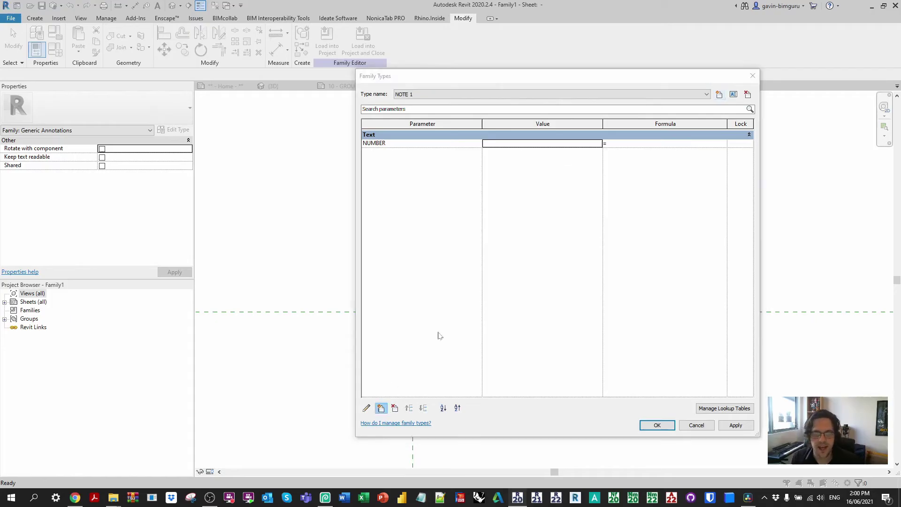
{"action": "type", "text": "DESCRIPTION"}
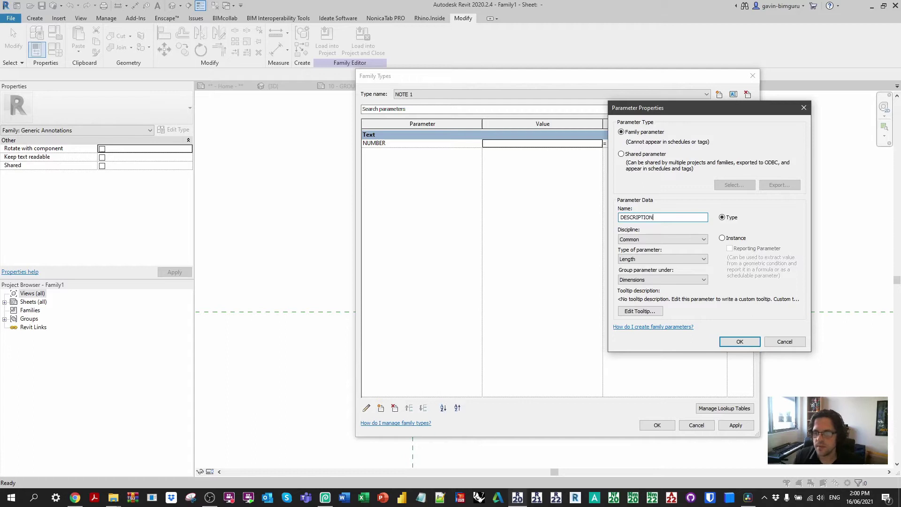
{"action": "key", "text": "ctrl+a"}
{"action": "left_click", "coordinate": [650, 258]}
{"action": "left_click", "coordinate": [650, 266]}
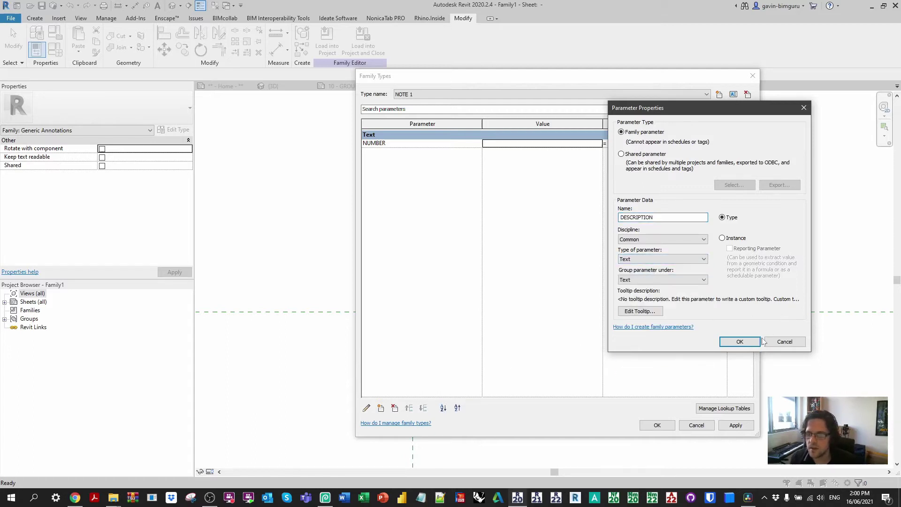
{"action": "left_click", "coordinate": [739, 341]}
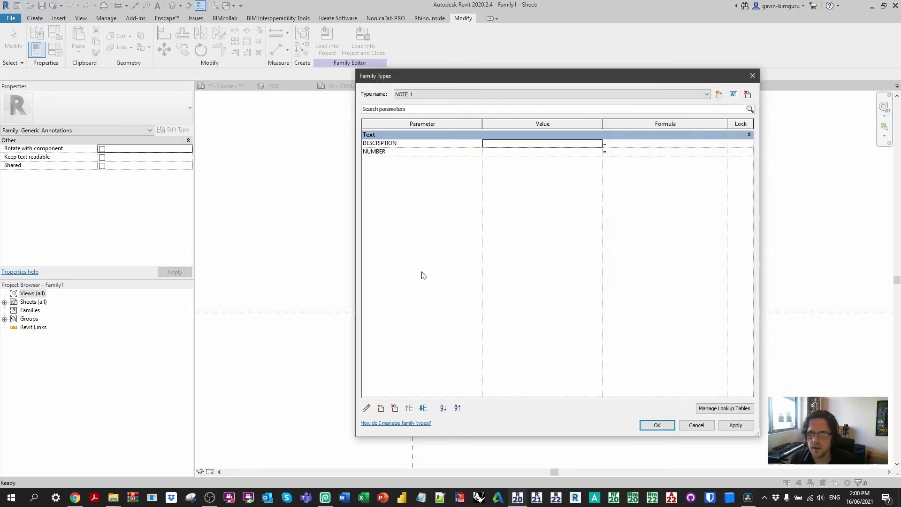
Move NUMBER above DESCRIPTION, then set NUMBER to 1 and DESCRIPTION to REFER TO STRUCTURAL ENGINEER'S DRAWINGS for type NOTE 1.
{"action": "left_click", "coordinate": [477, 155]}
{"action": "left_click", "coordinate": [409, 408]}
{"action": "left_click", "coordinate": [498, 144]}
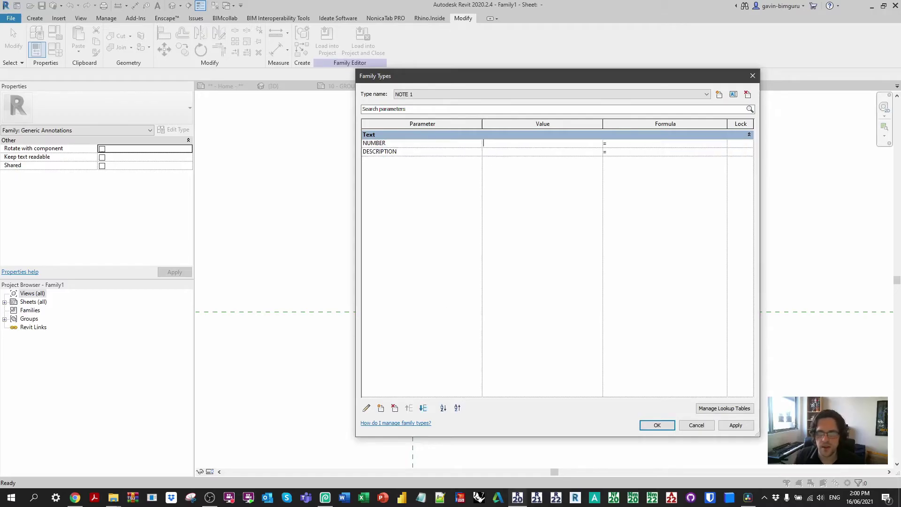
{"action": "type", "text": "RE"}
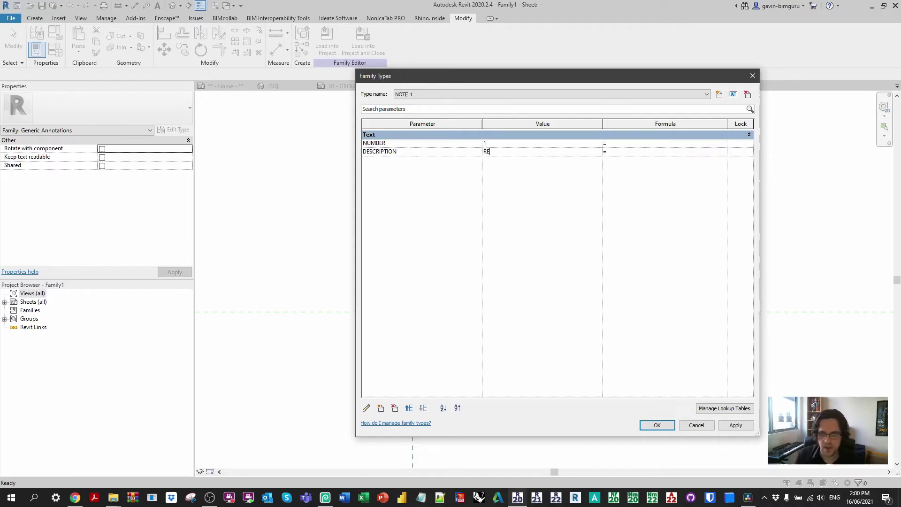
{"action": "type", "text": "FER TO STRUCTURASL"}
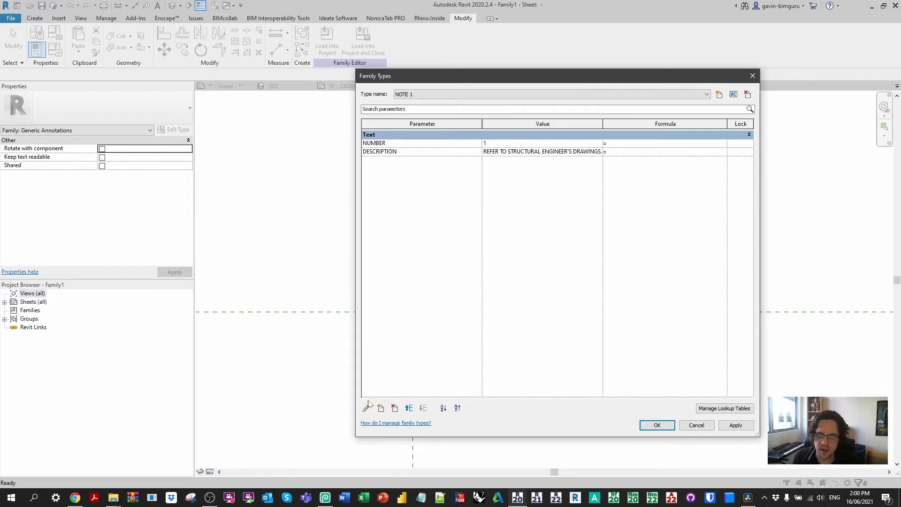
Add a type-based family parameter named DESCRIPTION 2 with parameter type Multiline Text.
{"action": "left_click", "coordinate": [381, 408]}
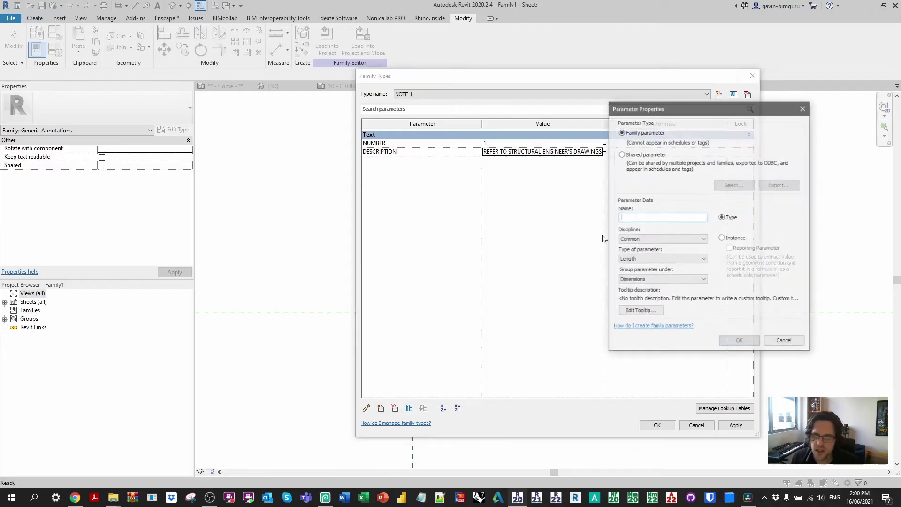
{"action": "left_click", "coordinate": [660, 260]}
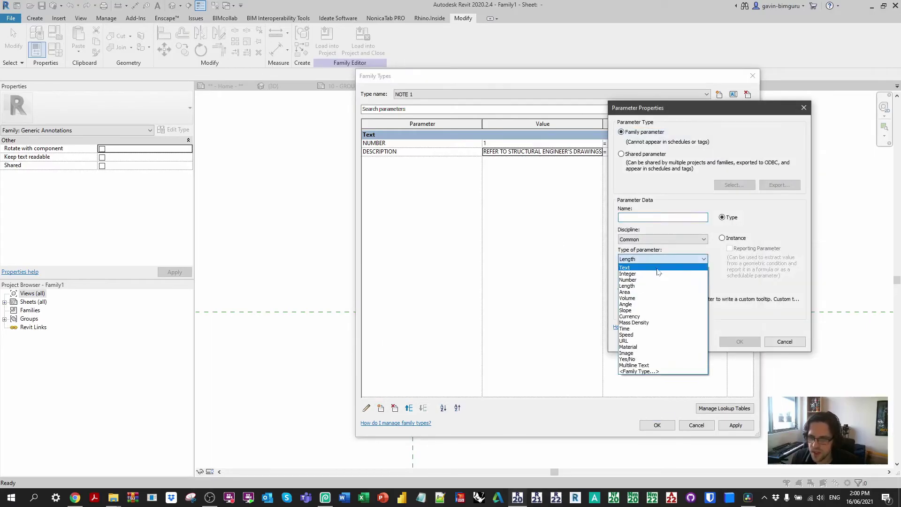
{"action": "left_click", "coordinate": [656, 365]}
{"action": "left_click", "coordinate": [658, 218]}
{"action": "type", "text": "DESCRIPT"}
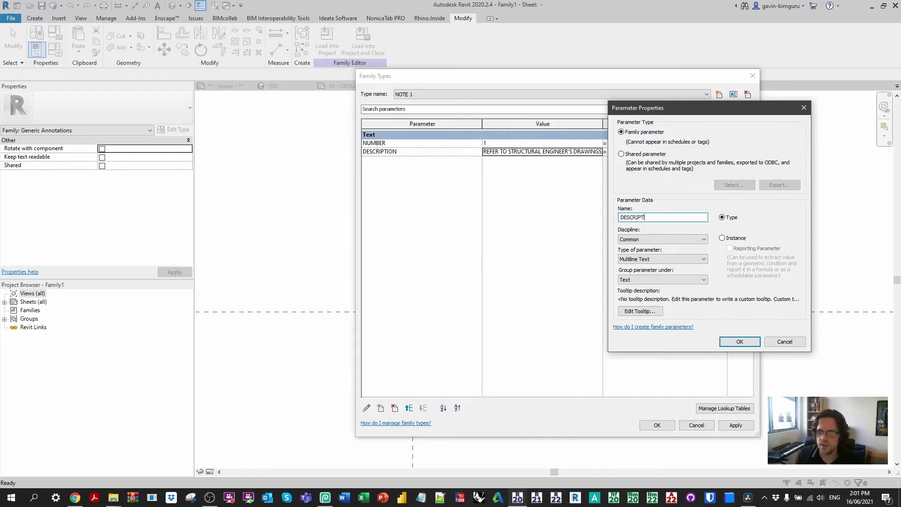
{"action": "type", "text": "ION 2"}
{"action": "key", "text": "ctrl+a"}
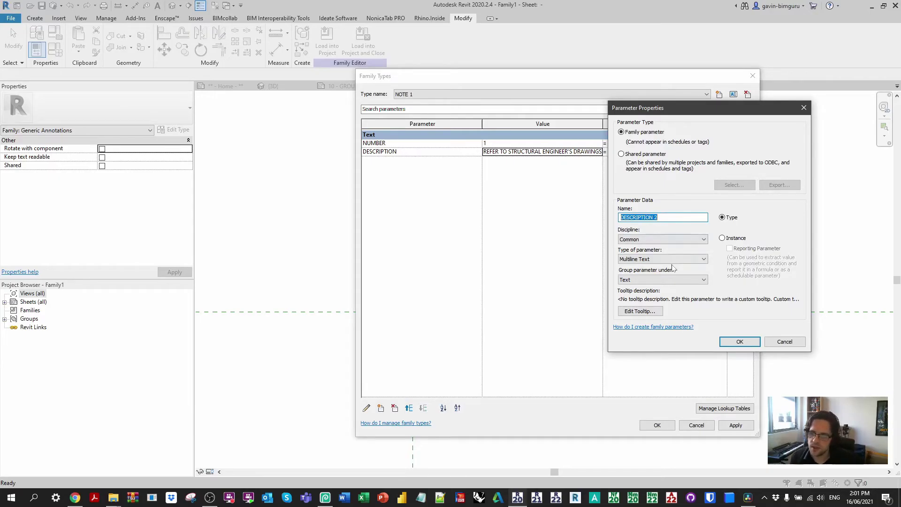
{"action": "left_click", "coordinate": [740, 341]}
Delete the single-line DESCRIPTION parameter from the family.
{"action": "left_click", "coordinate": [411, 162]}
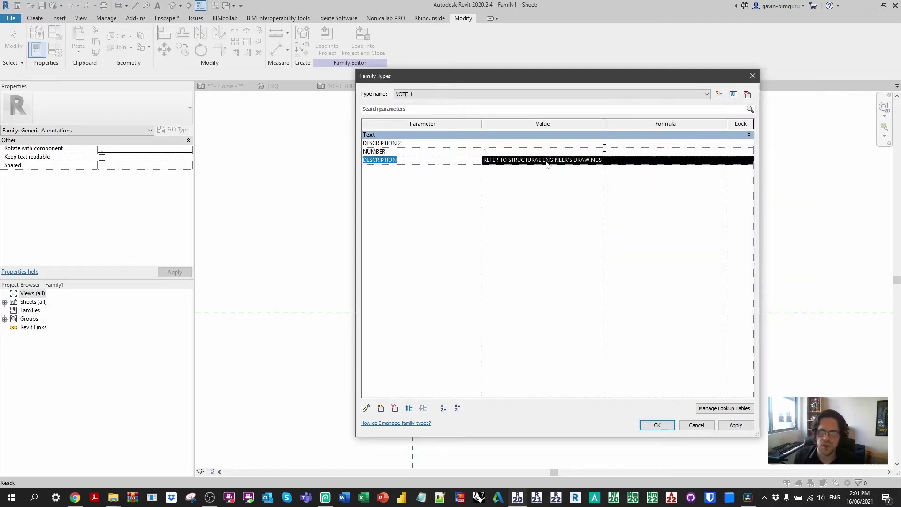
{"action": "left_click", "coordinate": [394, 408]}
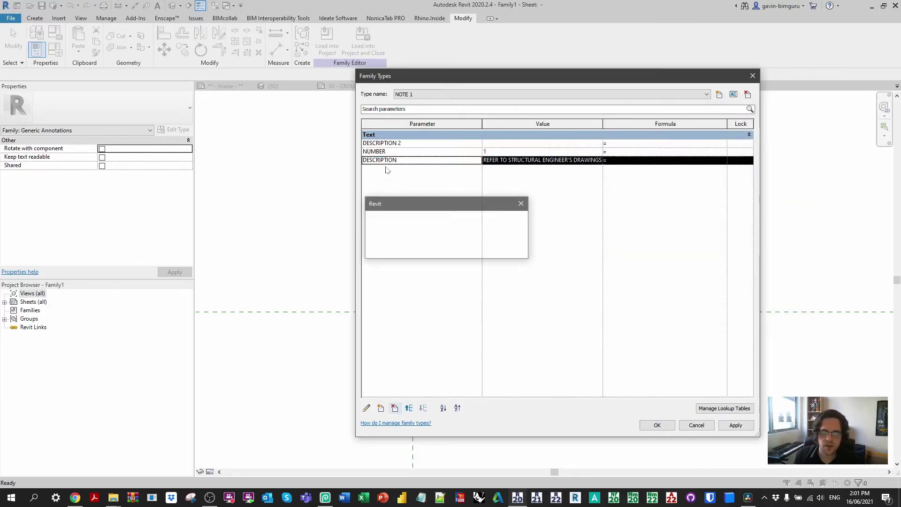
{"action": "key", "text": "Return"}
Rename the multiline text parameter DESCRIPTION 2 to DESCRIPTION.
{"action": "left_click", "coordinate": [366, 408]}
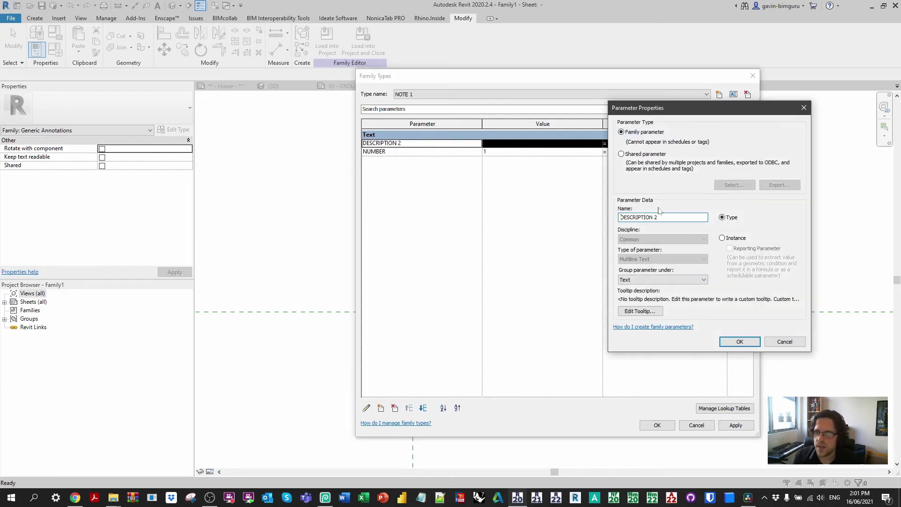
{"action": "left_click", "coordinate": [650, 313]}
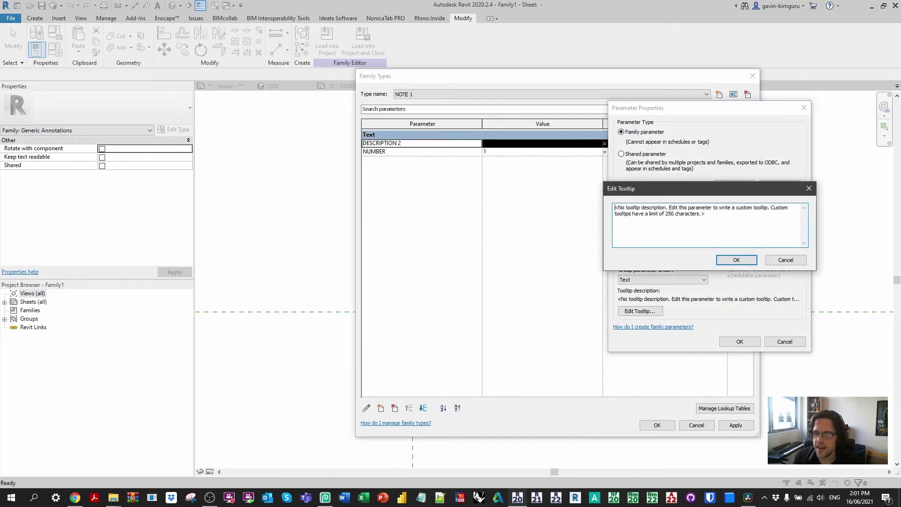
{"action": "left_click", "coordinate": [735, 260]}
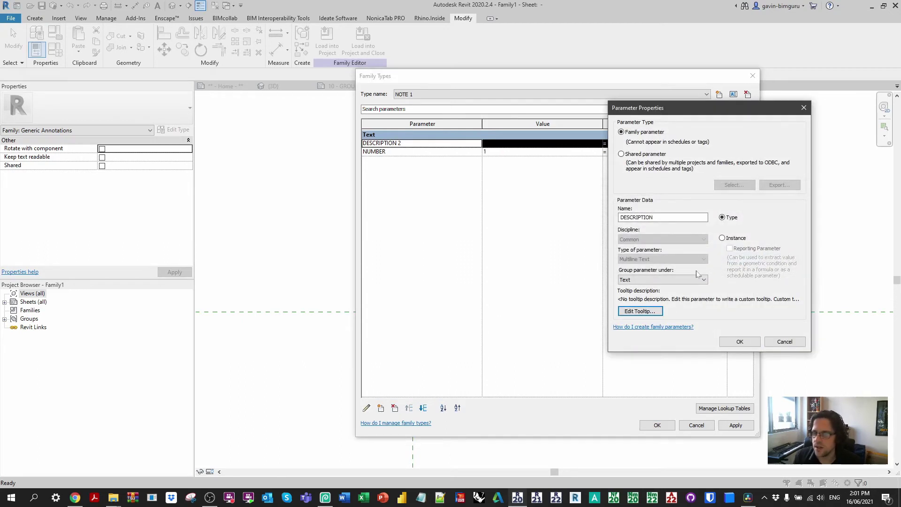
{"action": "left_click", "coordinate": [740, 342]}
Set NOTE 1's DESCRIPTION to REFER TO STRUCTURAL ENGINEER'S DRAWINGS. and move the DESCRIPTION parameter below NUMBER.
{"action": "left_click", "coordinate": [599, 143]}
{"action": "type", "text": "REFER TO STRUCTURAL ENGINEER'S DRAWINGS"}
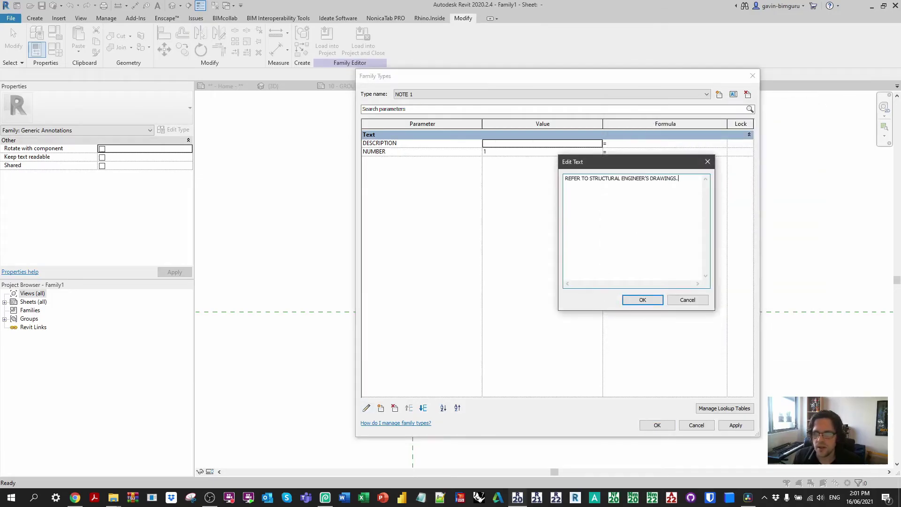
{"action": "left_click", "coordinate": [652, 298]}
{"action": "left_click", "coordinate": [446, 144]}
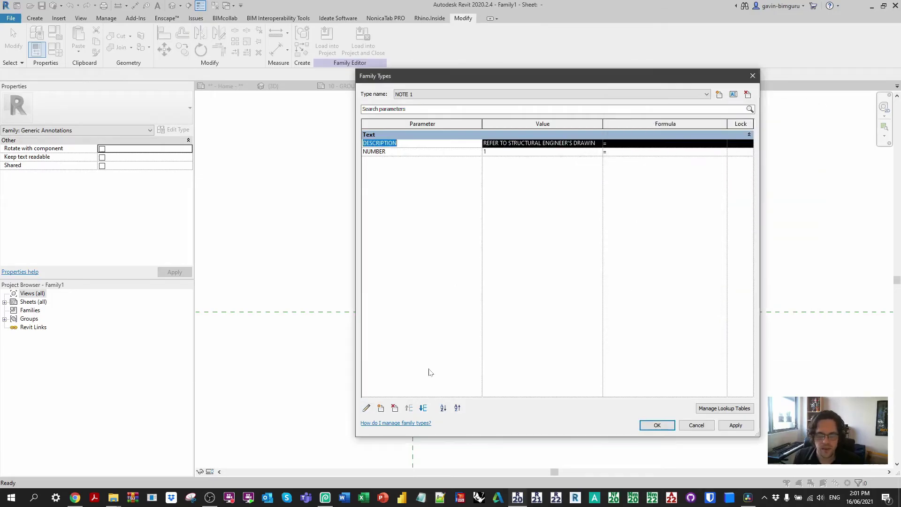
{"action": "left_click", "coordinate": [423, 408]}
Create a new family type named NOTE 2 and set its NUMBER to 2.
{"action": "left_click", "coordinate": [719, 94]}
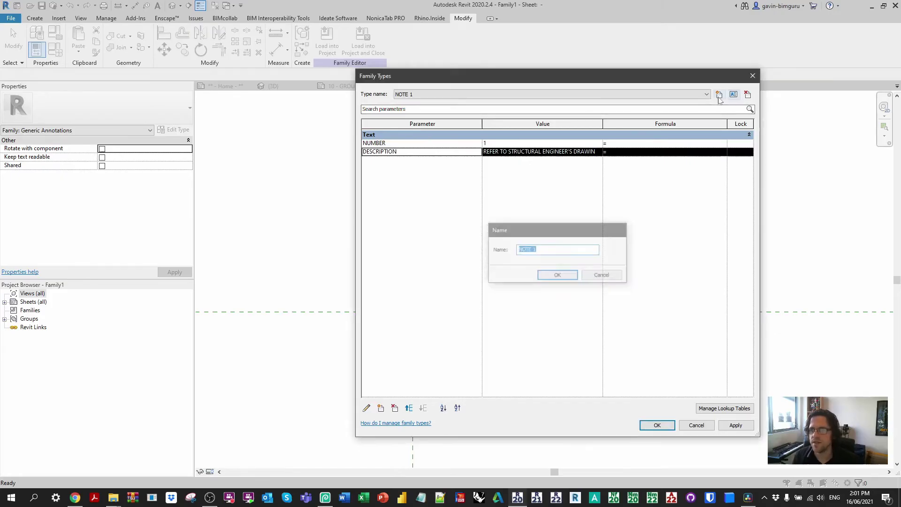
{"action": "type", "text": "N"}
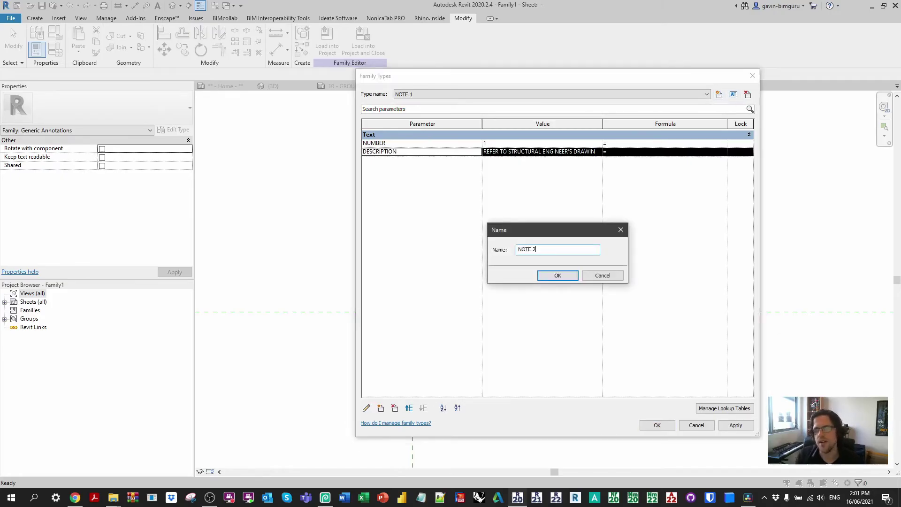
{"action": "key", "text": "Return"}
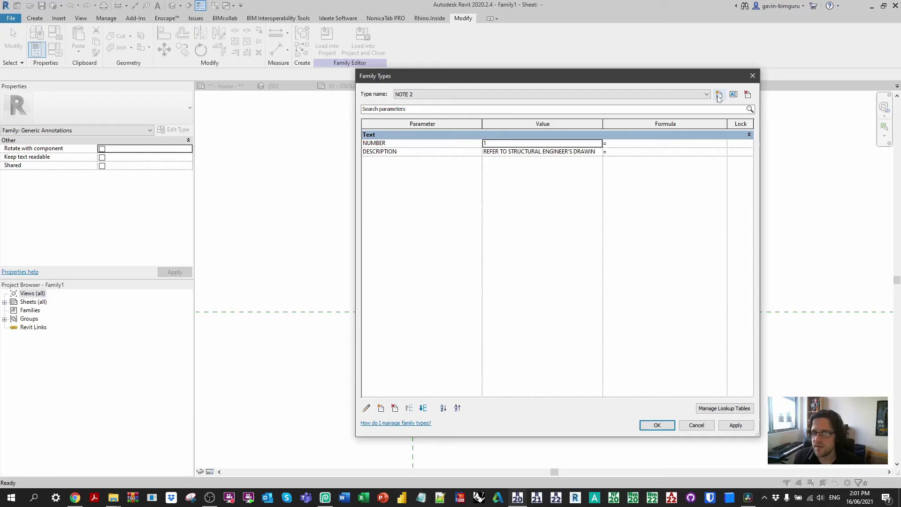
{"action": "type", "text": "2"}
Set NOTE 2's DESCRIPTION to two consecutive lines: REFER TO FFE SCHEDULE. and TESTING AN ADDITIONAL LINE.
{"action": "left_click", "coordinate": [540, 152]}
{"action": "left_click", "coordinate": [601, 152]}
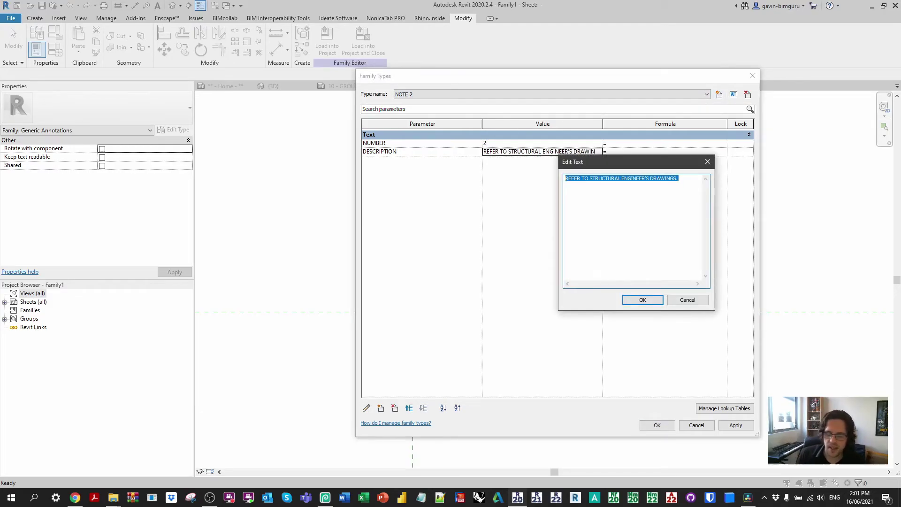
{"action": "type", "text": "REFER TO FFE SCHEDULE."}
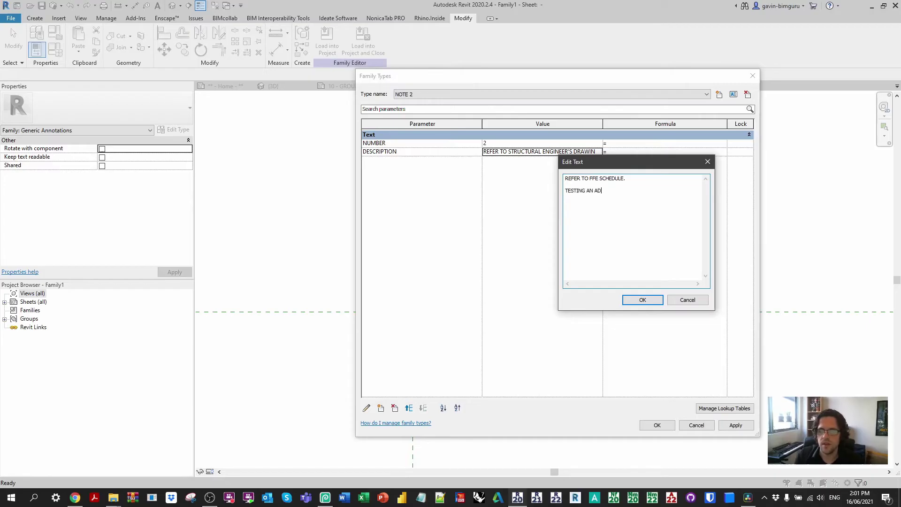
{"action": "key", "text": "BackSpace"}
{"action": "type", "text": "IONAL LINE."}
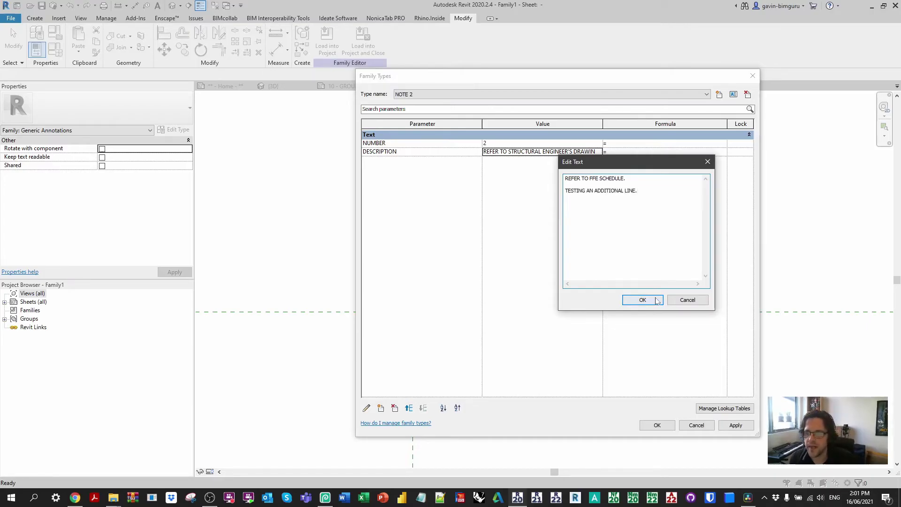
{"action": "key", "text": "BackSpace"}
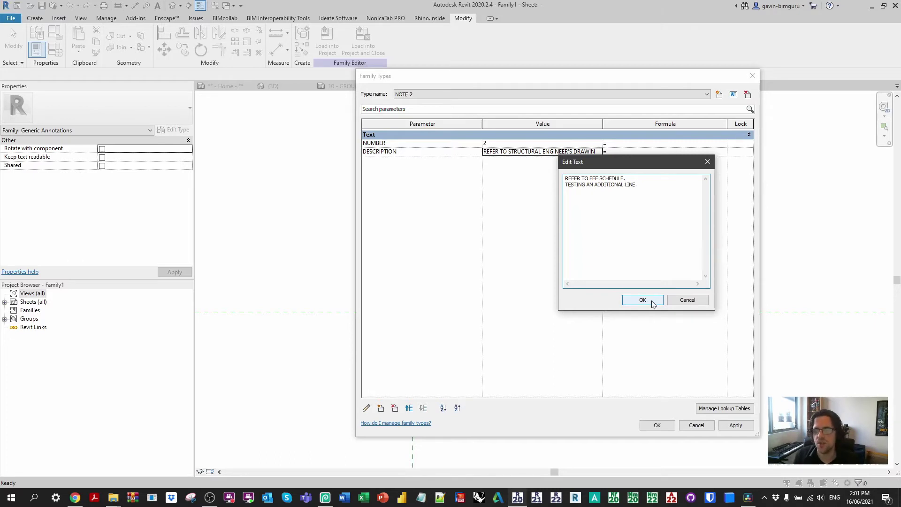
{"action": "left_click", "coordinate": [643, 300]}
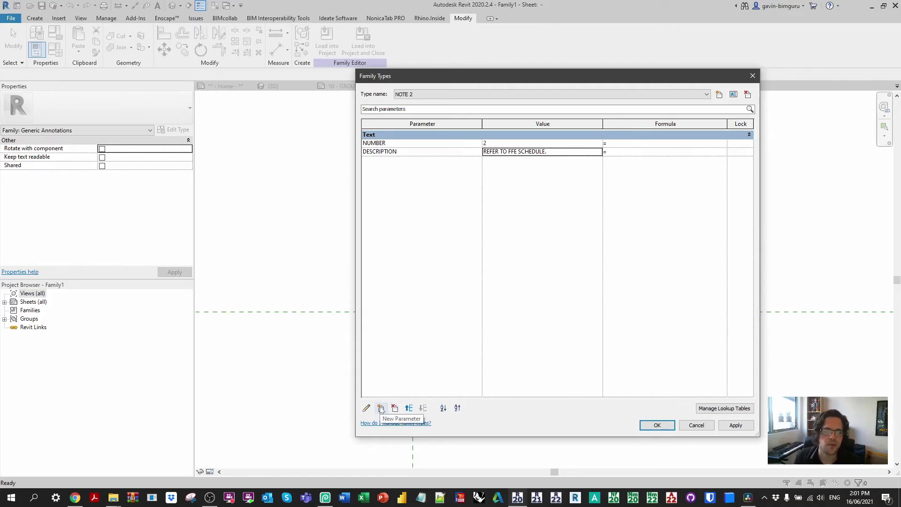
Create a new family type named NOTE 3 and set its NUMBER to 3.
{"action": "left_click", "coordinate": [719, 95]}
{"action": "type", "text": "N"}
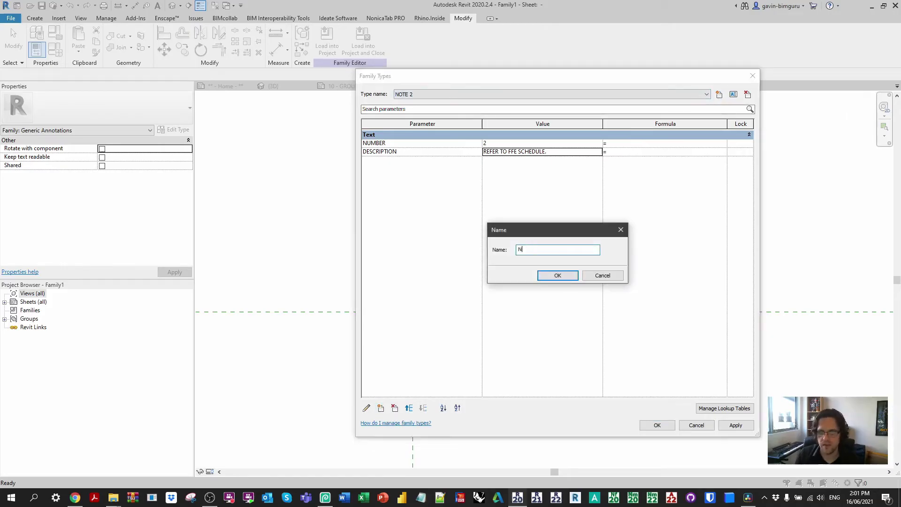
{"action": "type", "text": "OTE 3"}
{"action": "key", "text": "Return"}
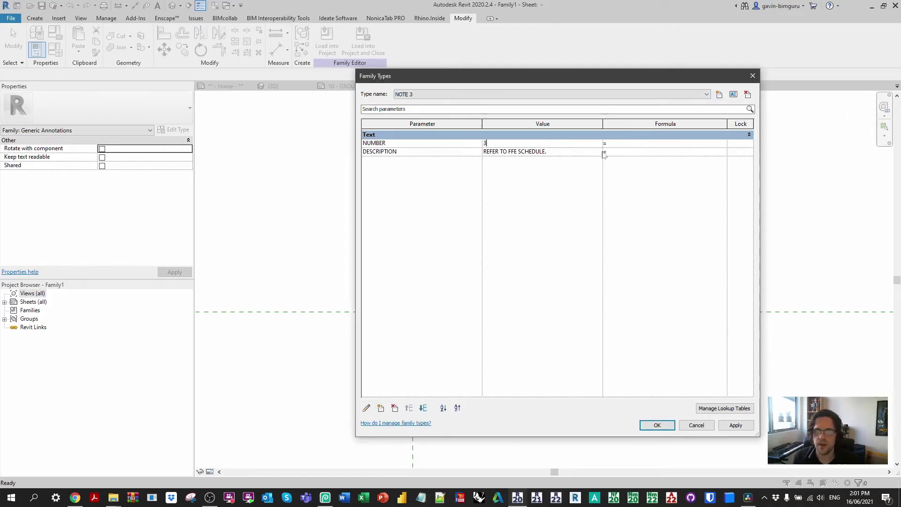
Set NOTE 3's DESCRIPTION to LET'S HOPE THIS WORKS! and accept the family types.
{"action": "left_click", "coordinate": [603, 155]}
{"action": "left_click", "coordinate": [600, 152]}
{"action": "type", "text": "LET"}
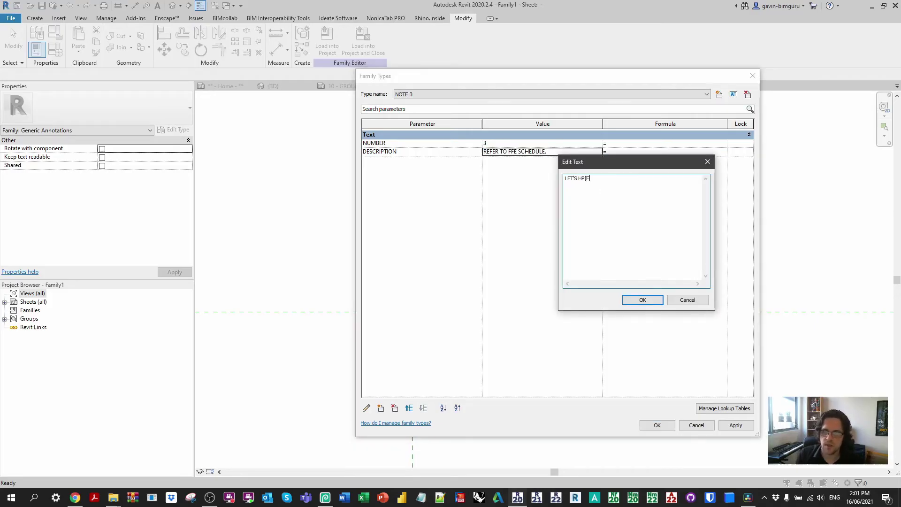
{"action": "type", "text": "'S HOPE THS"}
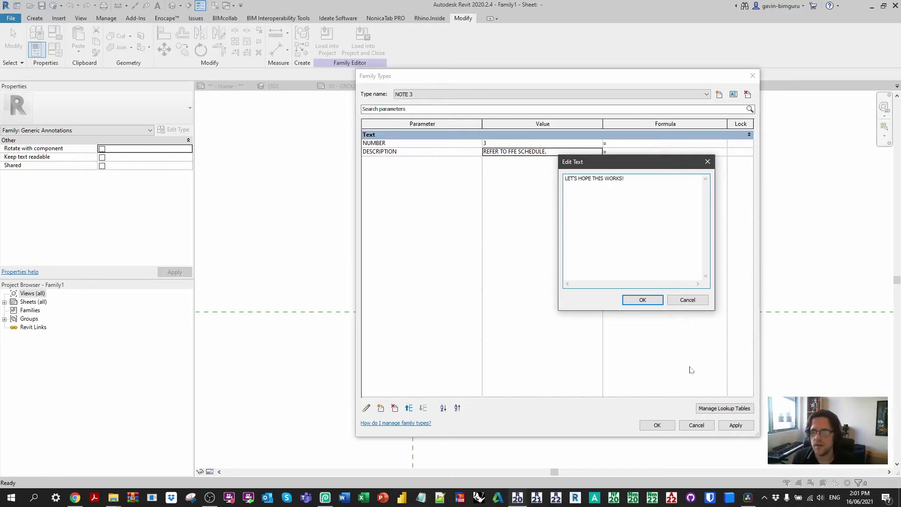
{"action": "left_click", "coordinate": [643, 299]}
{"action": "left_click", "coordinate": [657, 425]}
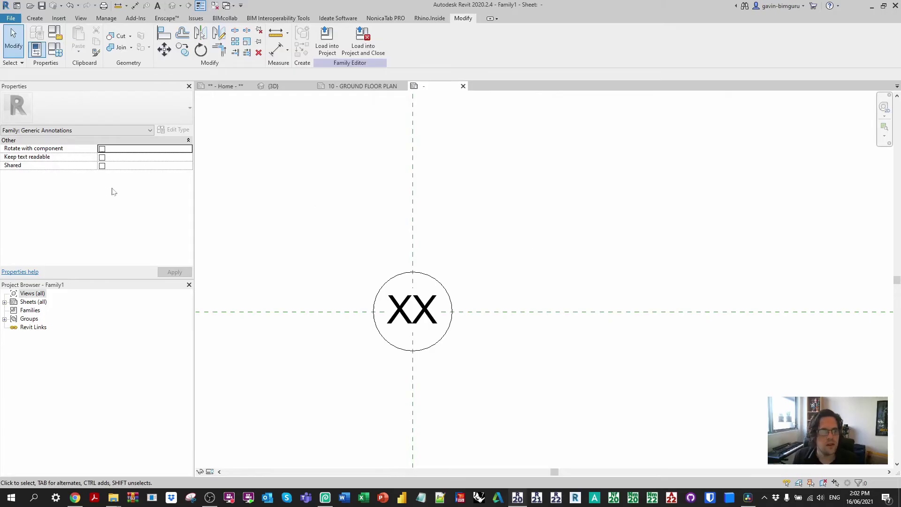
Save the annotation family to the Desktop as Note test.
{"action": "left_click", "coordinate": [10, 21]}
{"action": "mouse_move", "coordinate": [58, 125]}
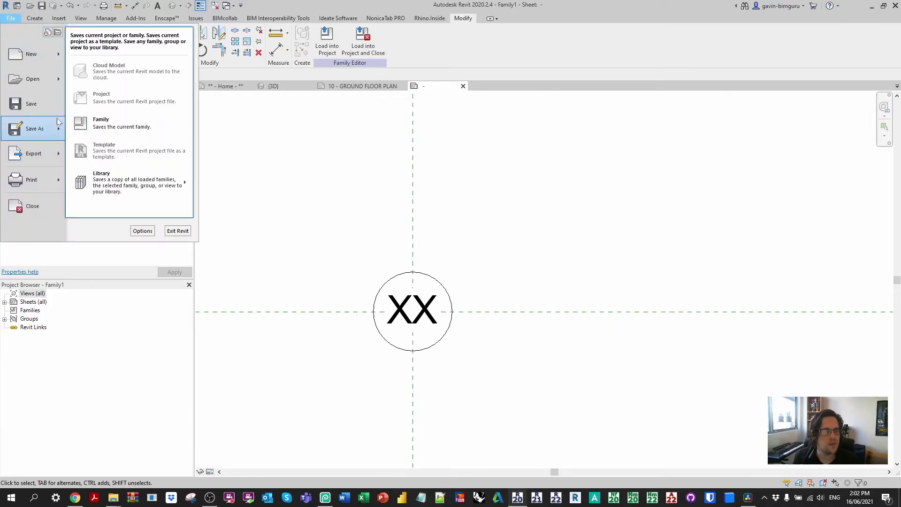
{"action": "left_click", "coordinate": [130, 120]}
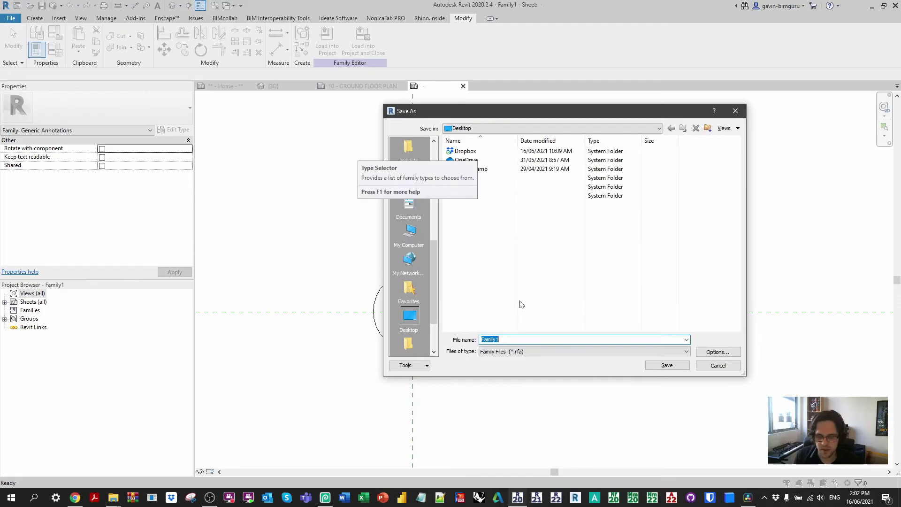
{"action": "type", "text": "Note test"}
{"action": "key", "text": "Return"}
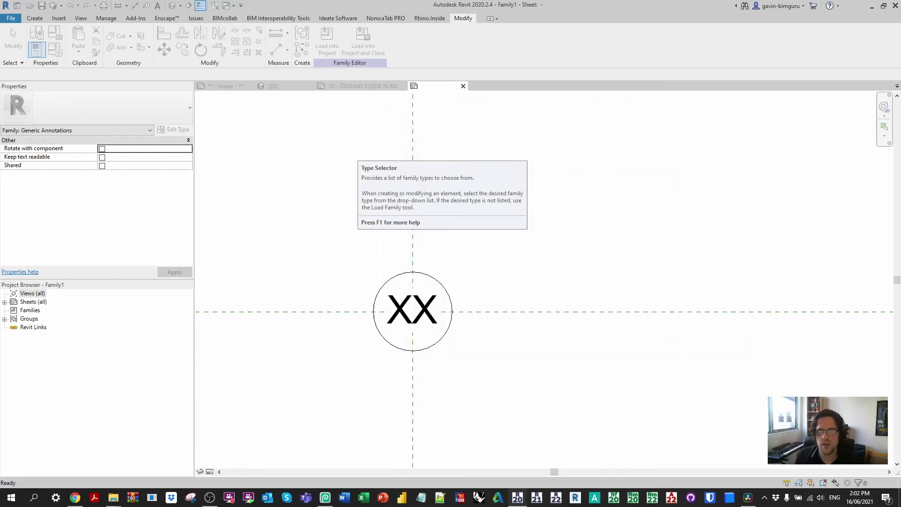
Load the Note test family into the sample house project, close the family, and open sheet 10 - GROUND FLOOR PLAN.
{"action": "left_click", "coordinate": [363, 41]}
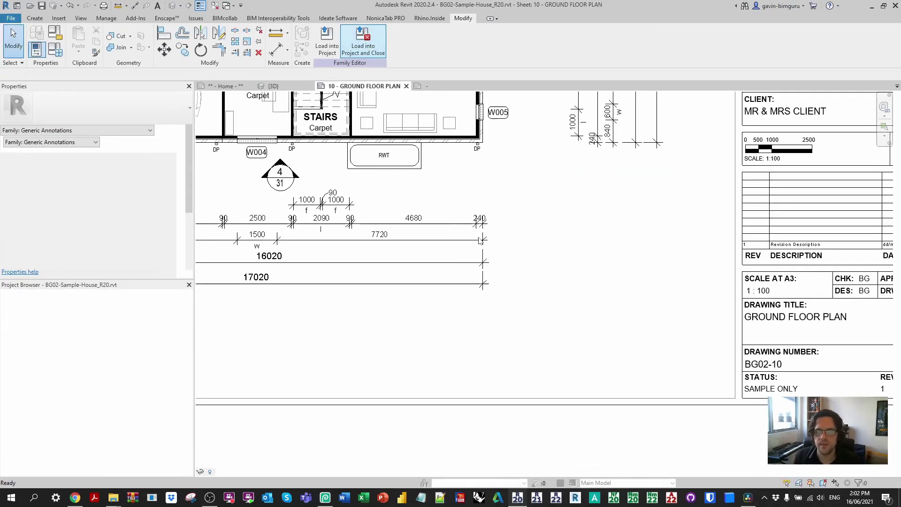
{"action": "key", "text": "Escape"}
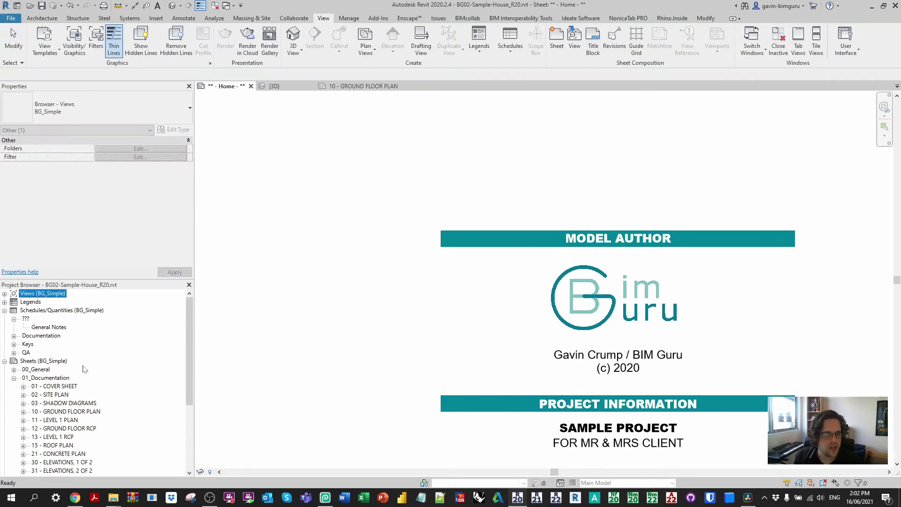
{"action": "double_click", "coordinate": [70, 411]}
Place a Note test symbol of type NOTE 1 in the living room on the ground floor plan sheet.
{"action": "left_click", "coordinate": [460, 174]}
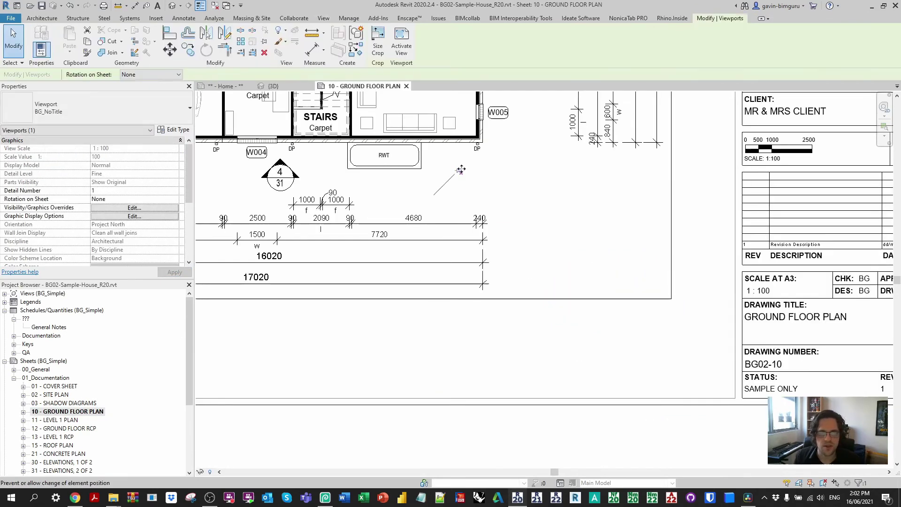
{"action": "left_click", "coordinate": [184, 18]}
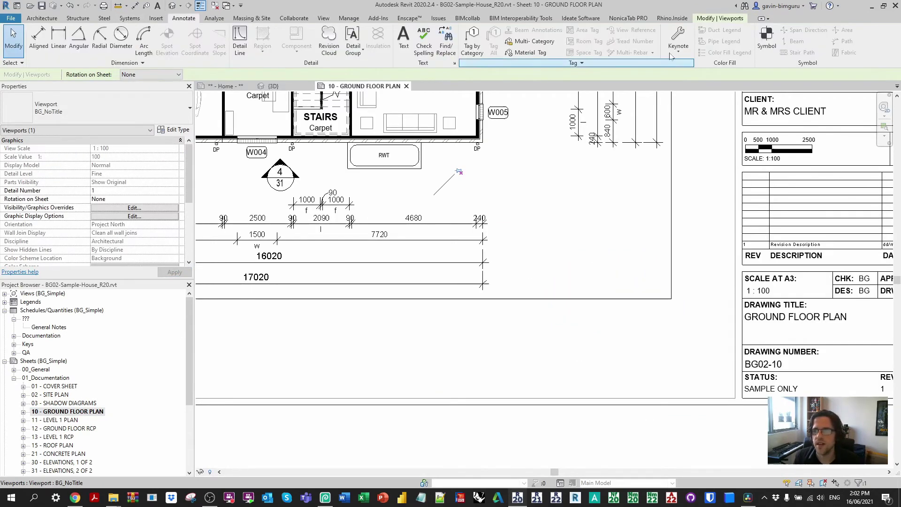
{"action": "left_click", "coordinate": [766, 38]}
{"action": "middle_click_drag", "start_coordinate": [396, 141], "coordinate": [440, 317]}
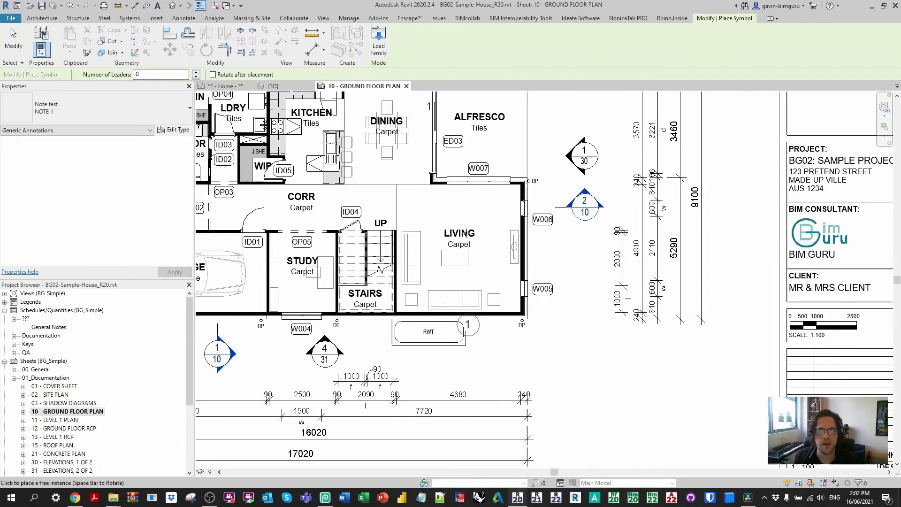
Place a NOTE 2 symbol outside the garage, just below the ED02 door tag.
{"action": "left_click", "coordinate": [113, 108]}
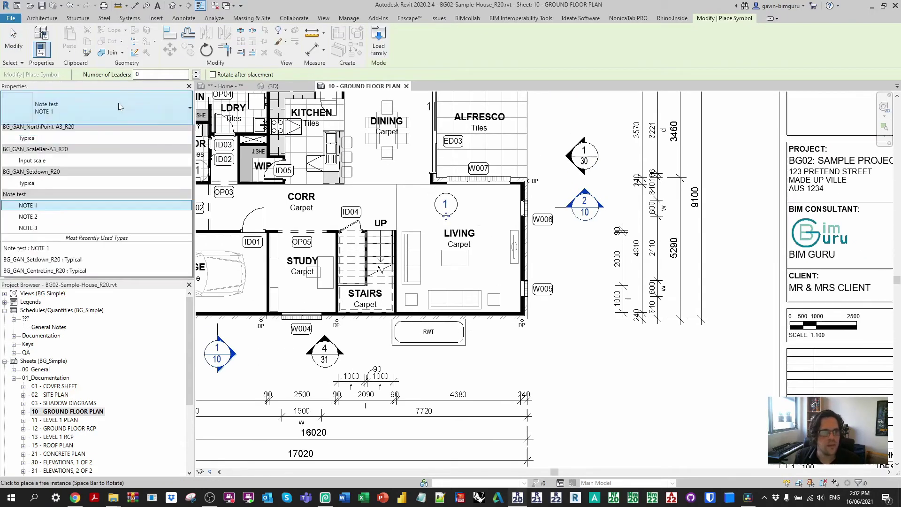
{"action": "left_click", "coordinate": [28, 255]}
{"action": "middle_click_drag", "start_coordinate": [203, 297], "coordinate": [589, 294]}
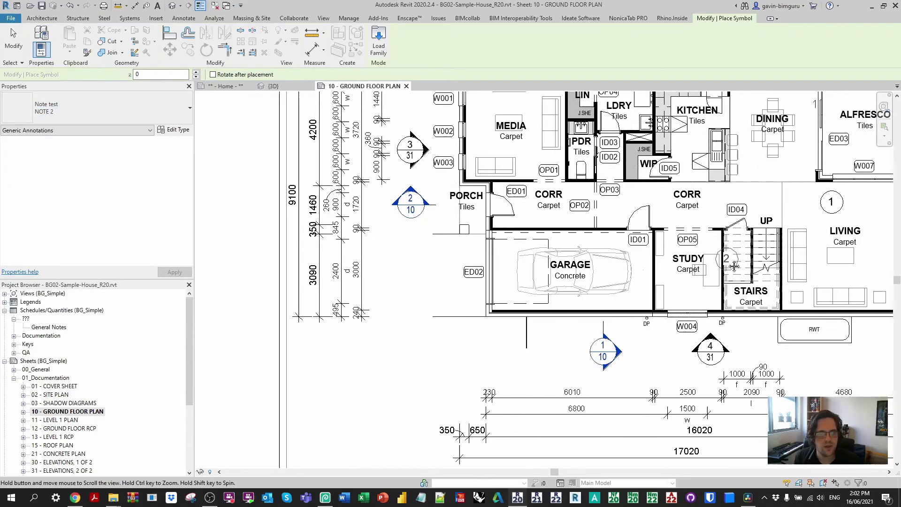
{"action": "left_click", "coordinate": [465, 297]}
Place a NOTE 3 symbol above the plan between the ED04 and W009 tags and end symbol placement.
{"action": "left_click", "coordinate": [112, 107]}
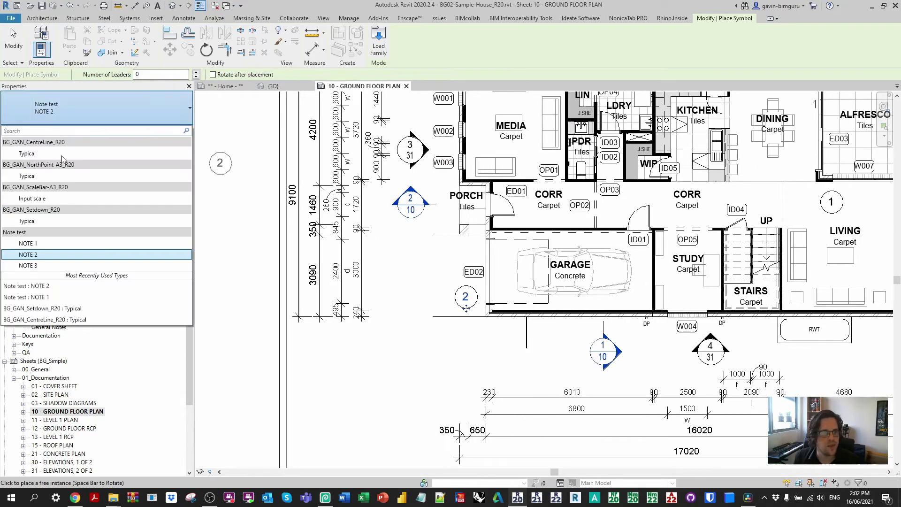
{"action": "left_click", "coordinate": [28, 265]}
{"action": "middle_click_drag", "start_coordinate": [611, 165], "coordinate": [436, 297]}
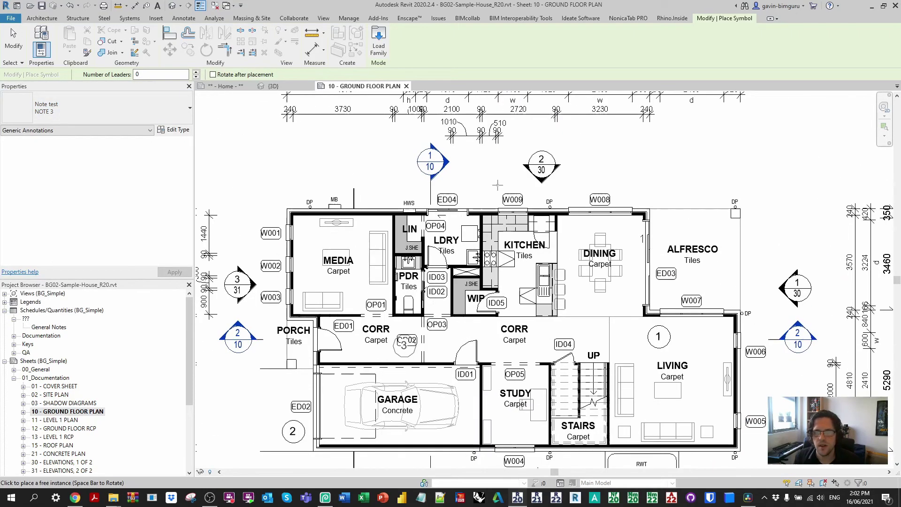
{"action": "left_click", "coordinate": [482, 188]}
{"action": "key", "text": "Escape"}
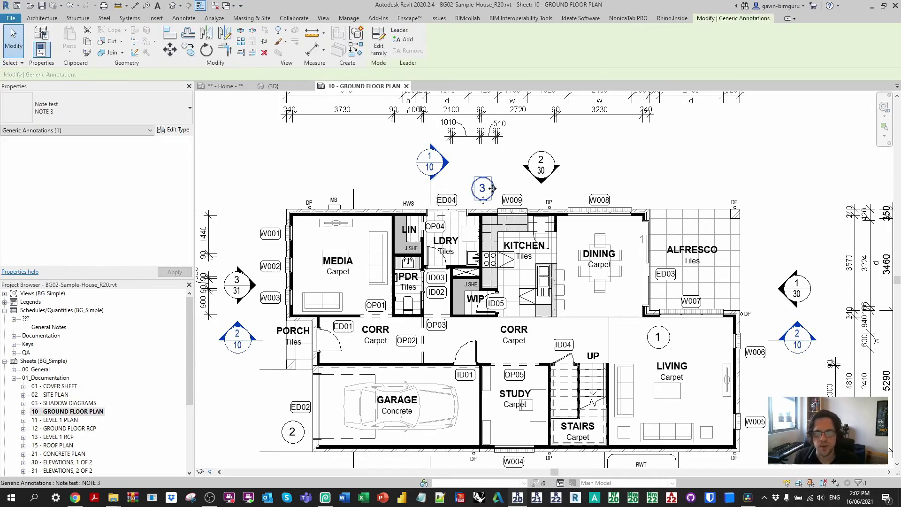
Inspect the type properties of the NOTE 3 symbol, then select the NOTE 2 symbol beside the garage.
{"action": "left_click", "coordinate": [173, 129]}
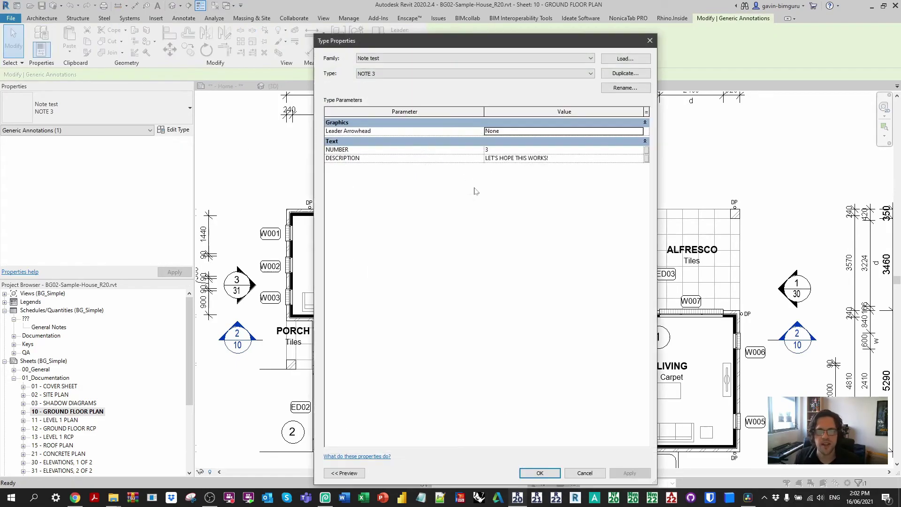
{"action": "left_click", "coordinate": [651, 42]}
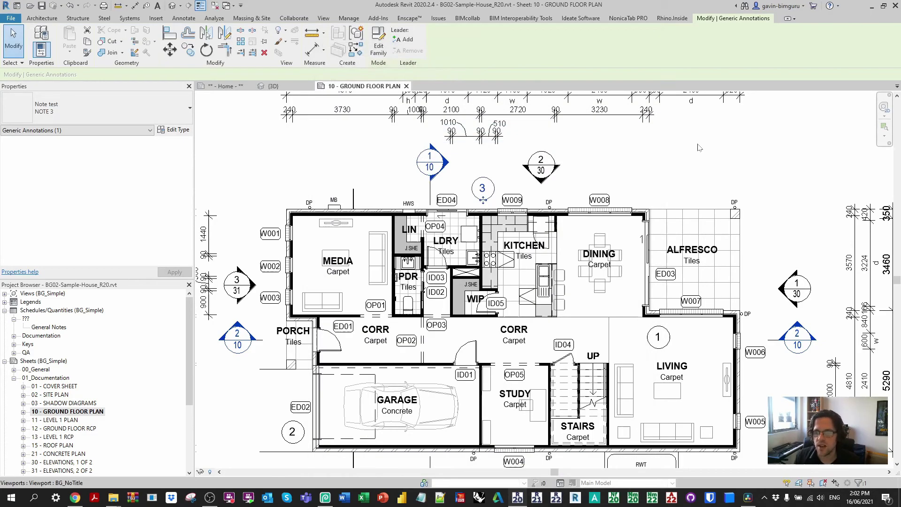
{"action": "left_click", "coordinate": [696, 147]}
{"action": "scroll", "coordinate": [696, 147], "scroll_direction": "down", "scroll_amount": 3}
{"action": "left_click", "coordinate": [589, 143]}
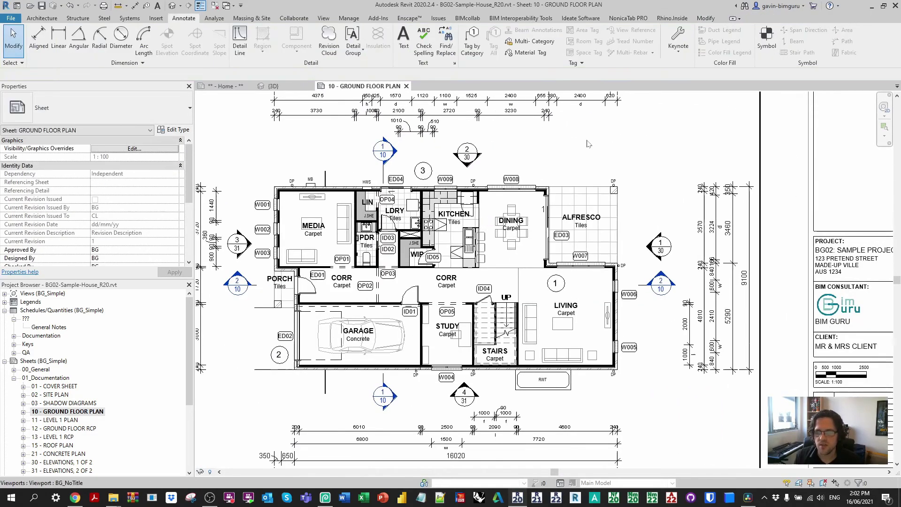
{"action": "left_click", "coordinate": [279, 355]}
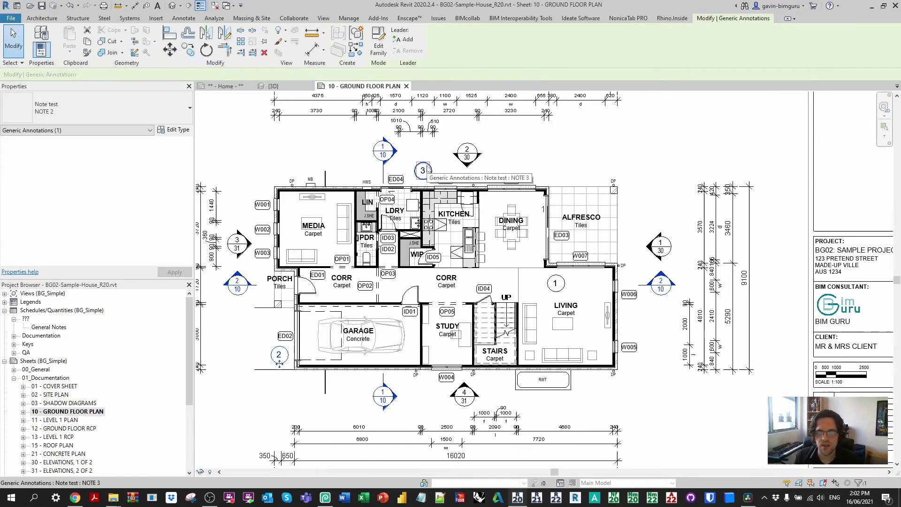
Delete the existing Note test symbols from the sheet and activate the ground floor plan viewport.
{"action": "key", "text": "Delete"}
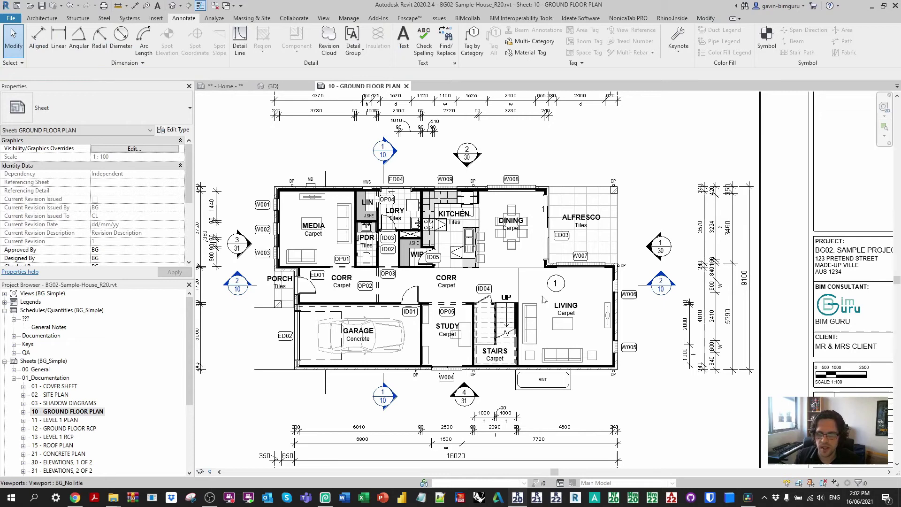
{"action": "left_click", "coordinate": [555, 284]}
{"action": "key", "text": "Delete"}
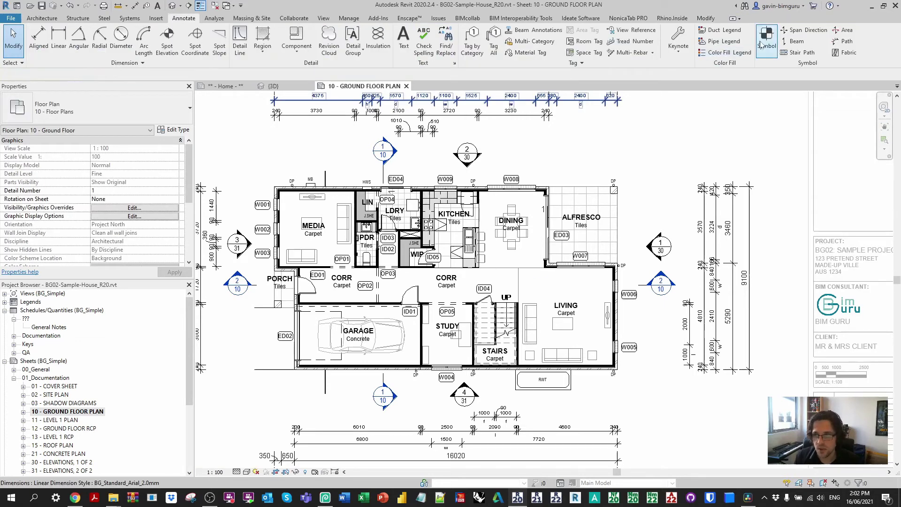
Place a NOTE 3 symbol above the plan between the ED04 and W009 tags and a NOTE 1 symbol outside the garage below ED02.
{"action": "left_click", "coordinate": [768, 41]}
{"action": "left_click", "coordinate": [427, 176]}
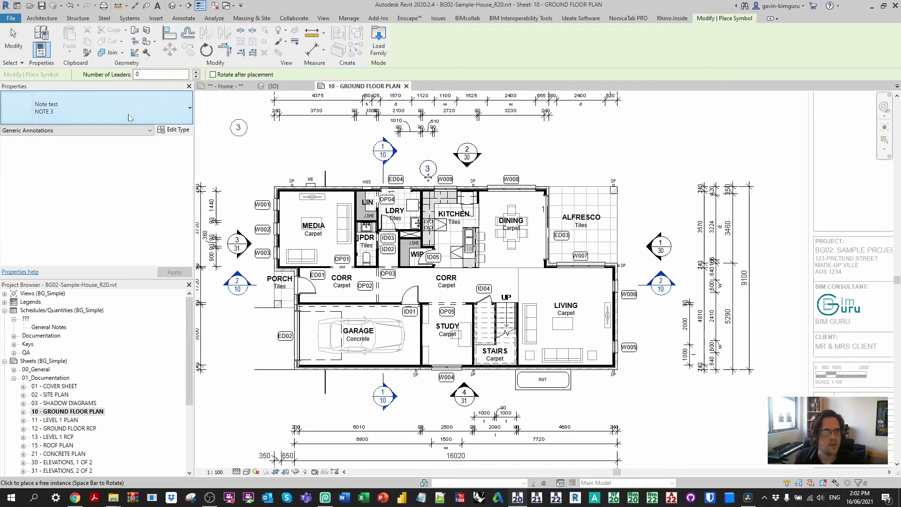
{"action": "left_click", "coordinate": [108, 109]}
{"action": "left_click", "coordinate": [28, 243]}
{"action": "left_click", "coordinate": [274, 365]}
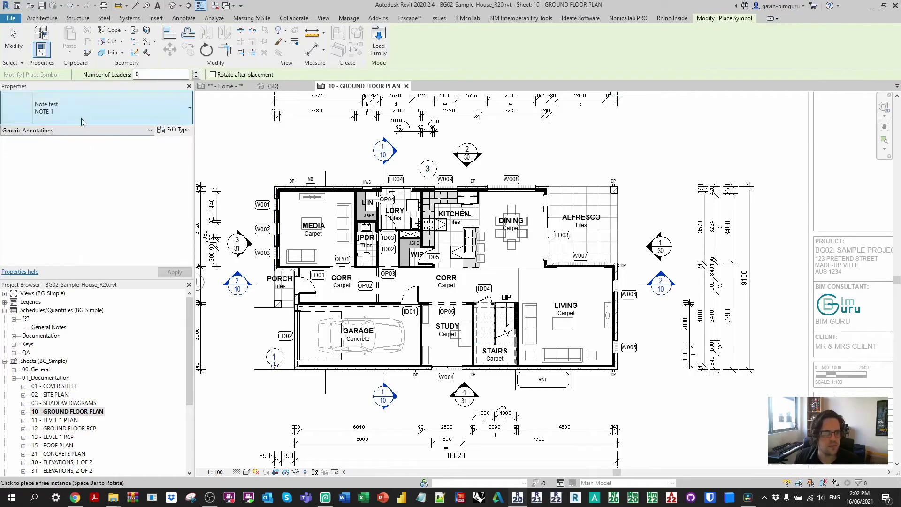
Place NOTE 2 symbols outside the living room between W006 and W005 and above the alfresco, and deactivate the viewport.
{"action": "left_click", "coordinate": [75, 121]}
{"action": "left_click", "coordinate": [28, 254]}
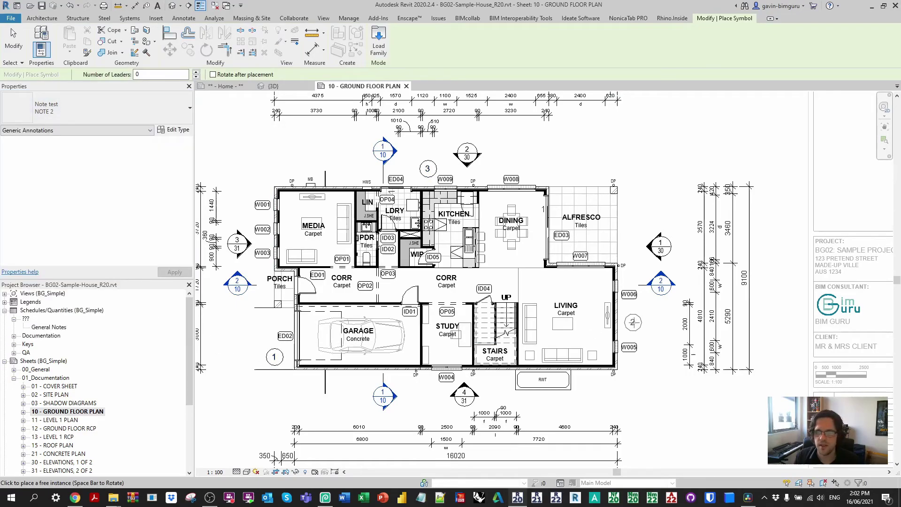
{"action": "left_click", "coordinate": [580, 168]}
{"action": "key", "text": "Escape"}
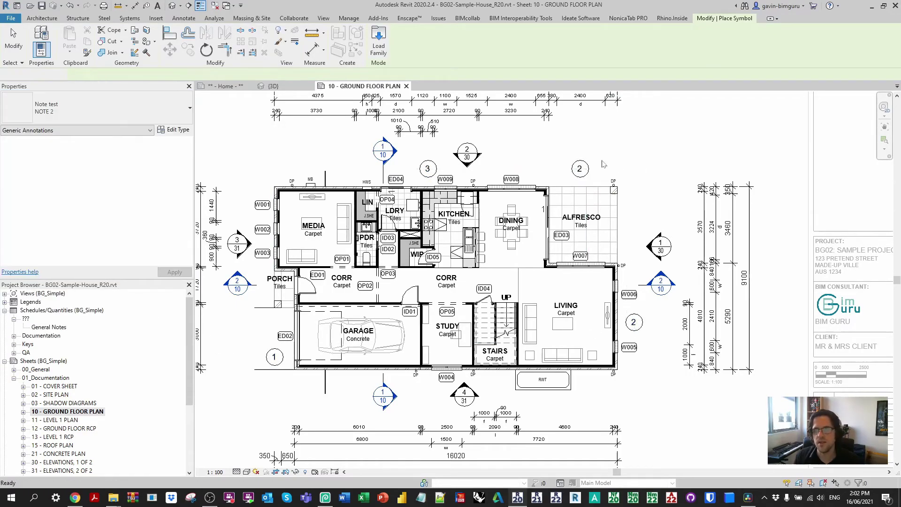
{"action": "right_click", "coordinate": [669, 175]}
{"action": "left_click", "coordinate": [713, 216]}
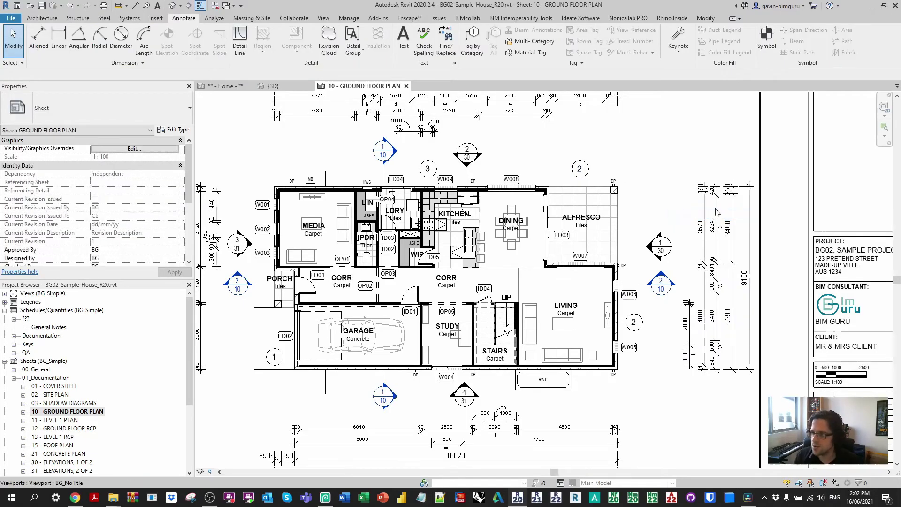
Create a note block schedule from the Note test family, named GENERAL NOTES.
{"action": "left_click", "coordinate": [326, 19]}
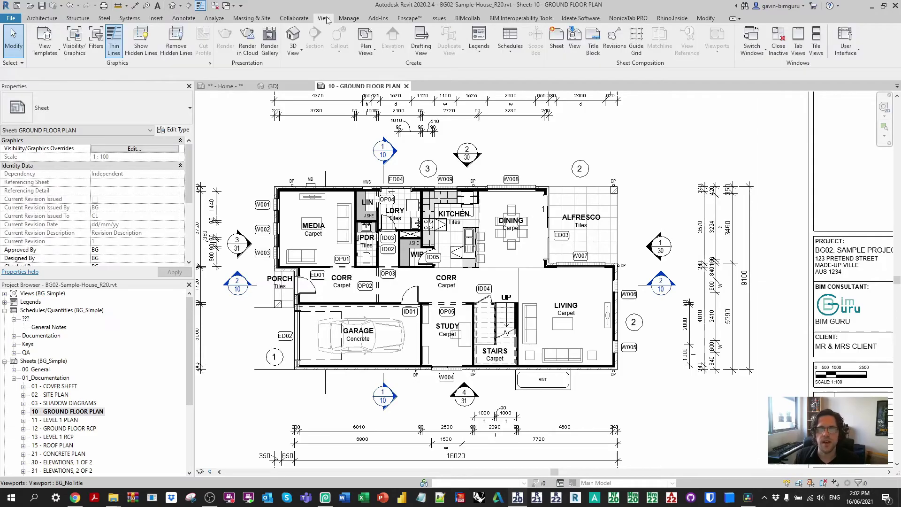
{"action": "left_click", "coordinate": [519, 50]}
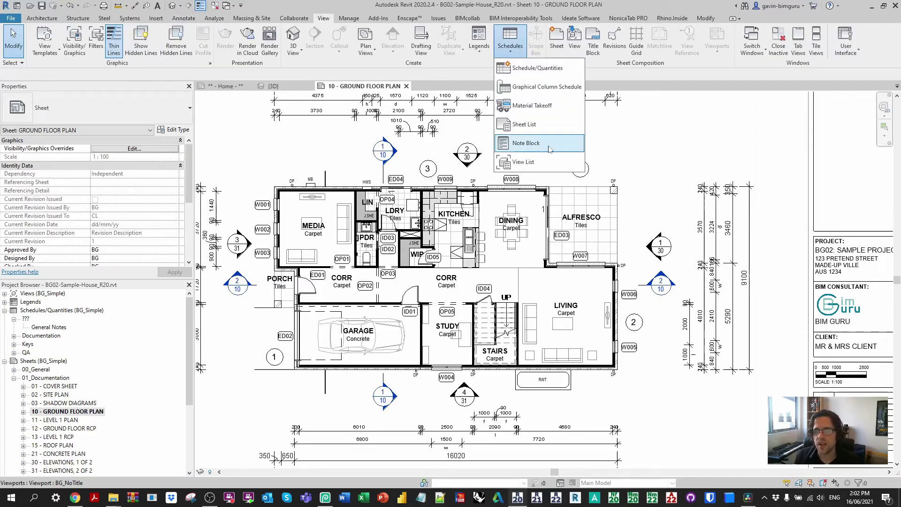
{"action": "left_click", "coordinate": [526, 144]}
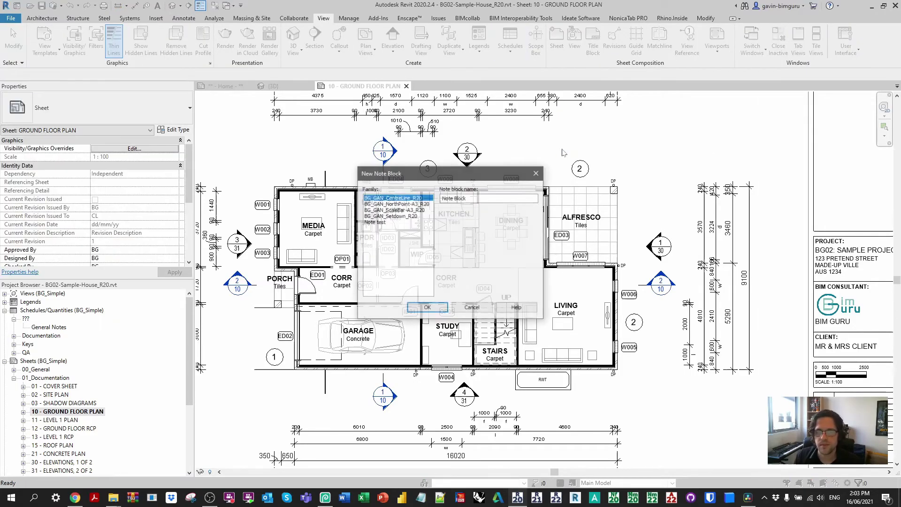
{"action": "left_click", "coordinate": [390, 223]}
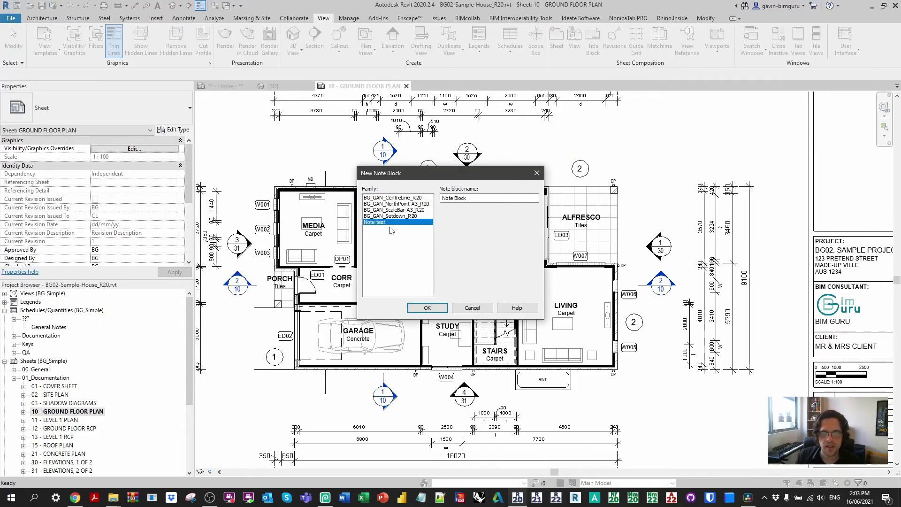
{"action": "left_click_drag", "start_coordinate": [480, 201], "coordinate": [328, 191]}
{"action": "type", "text": "GENERAL NOTE"}
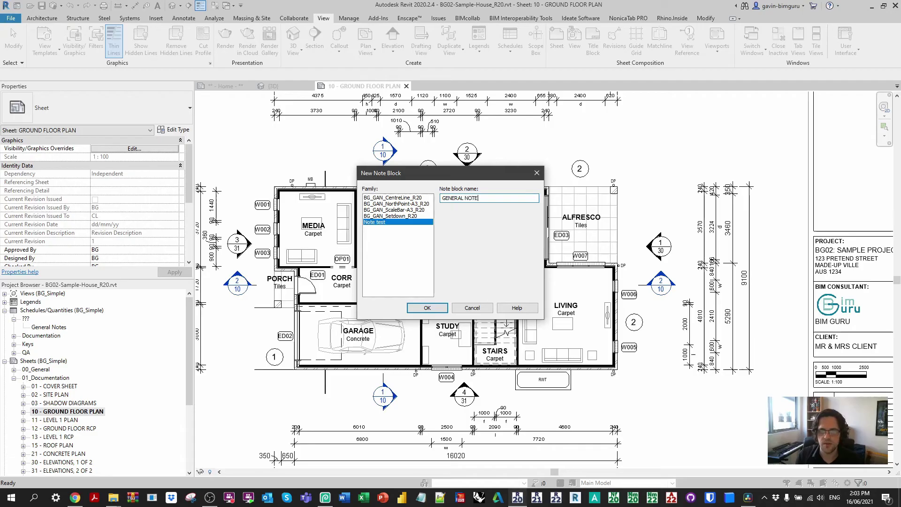
{"action": "key", "text": "Return"}
Schedule the NUMBER and DESCRIPTION fields in that order, sorted by NUMBER ascending, without itemizing every instance.
{"action": "double_click", "coordinate": [369, 217]}
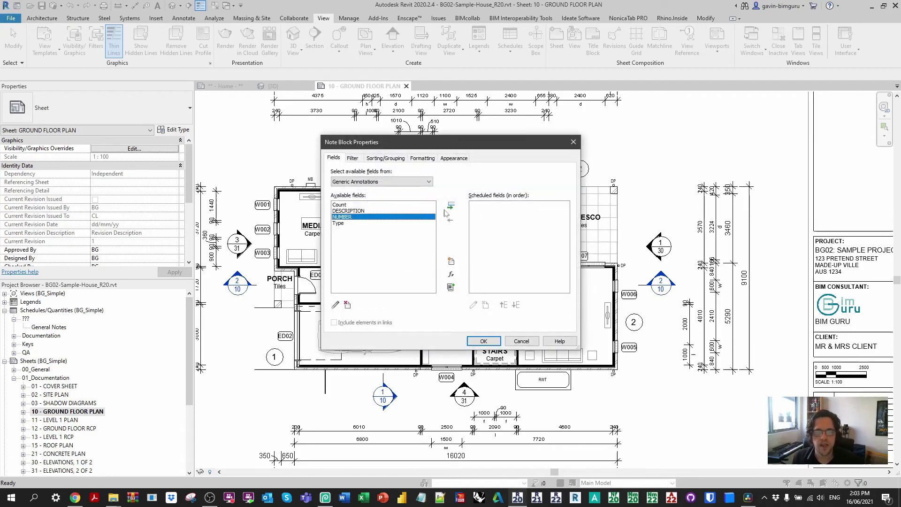
{"action": "left_click", "coordinate": [396, 212]}
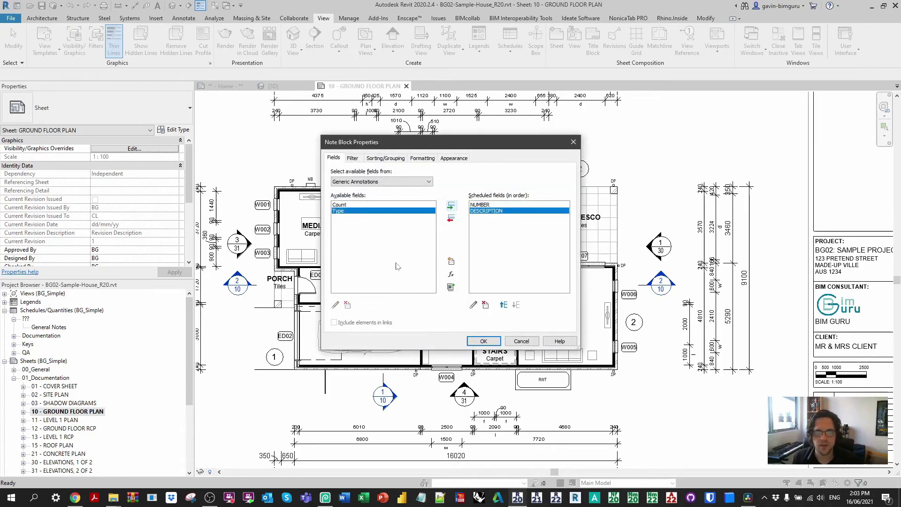
{"action": "left_click", "coordinate": [352, 159]}
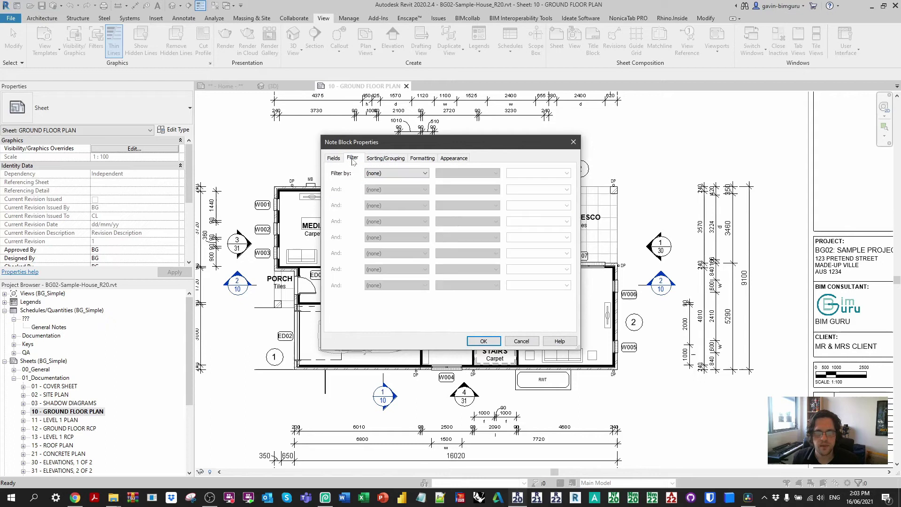
{"action": "left_click", "coordinate": [388, 159]}
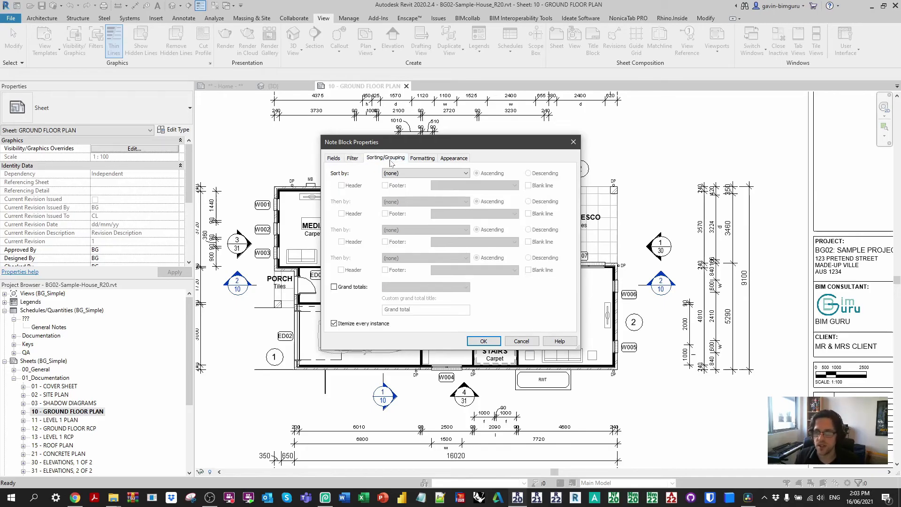
{"action": "left_click", "coordinate": [398, 173]}
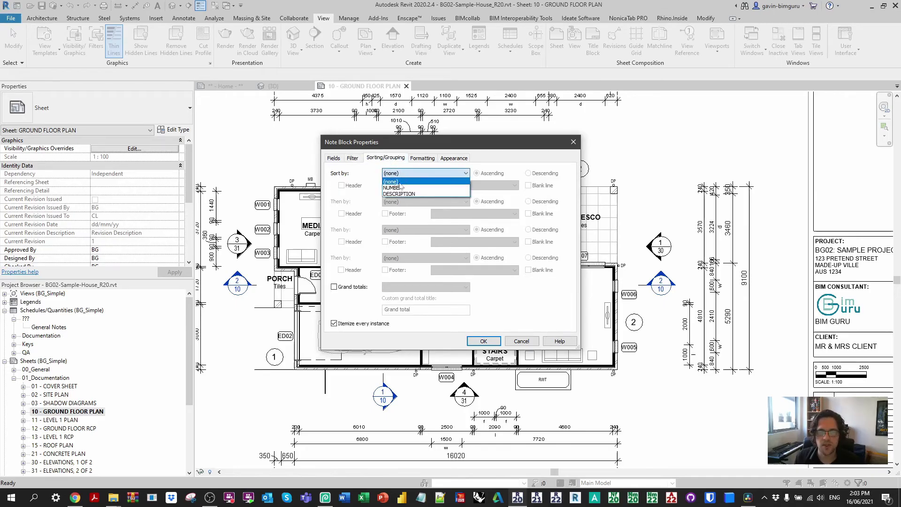
{"action": "left_click", "coordinate": [406, 188]}
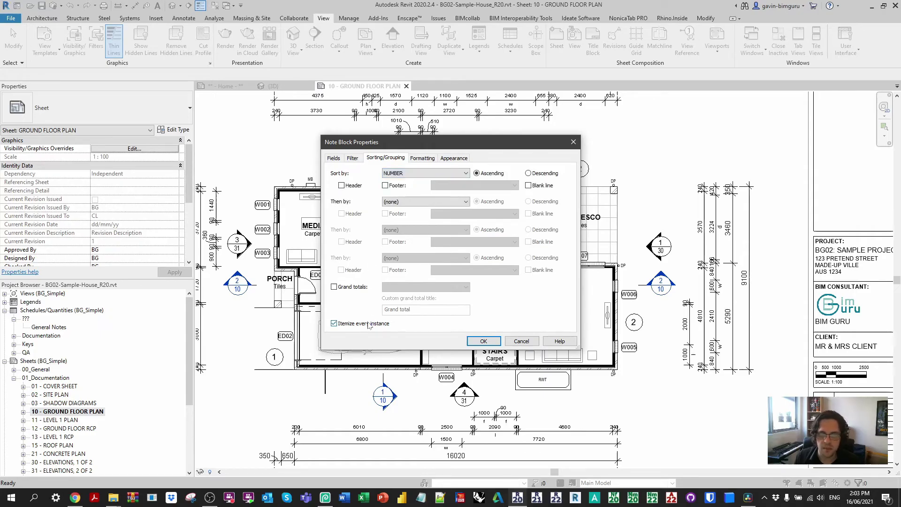
{"action": "left_click", "coordinate": [483, 342]}
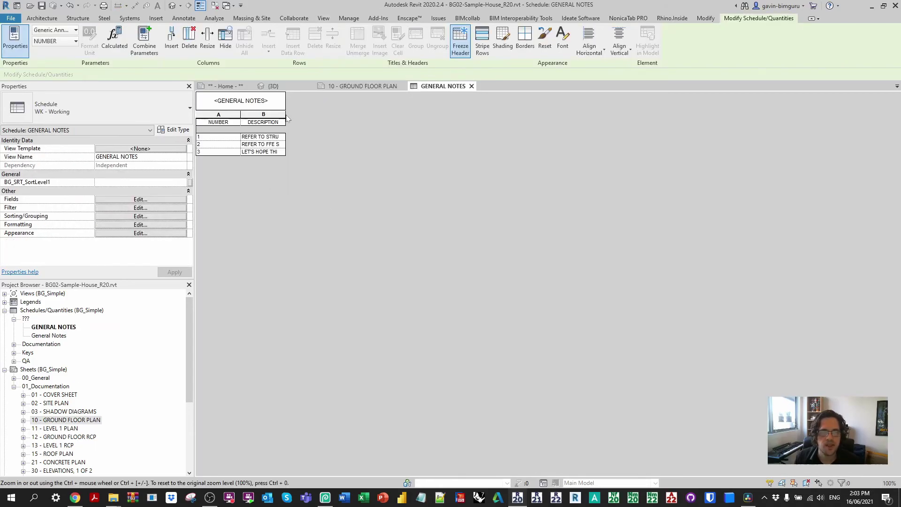
Widen the schedule's DESCRIPTION column to fit the note text and narrow the NUMBER column.
{"action": "left_click_drag", "start_coordinate": [285, 114], "coordinate": [446, 114]}
{"action": "left_click_drag", "start_coordinate": [240, 115], "coordinate": [223, 114]}
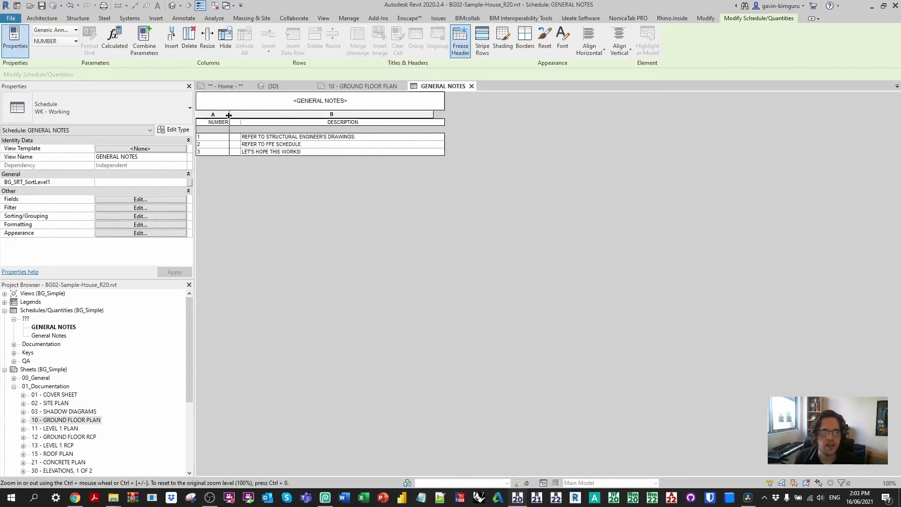
{"action": "left_click_drag", "start_coordinate": [427, 113], "coordinate": [369, 122]}
Align the DESCRIPTION column to the left and centre the NUMBER column.
{"action": "left_click", "coordinate": [274, 116]}
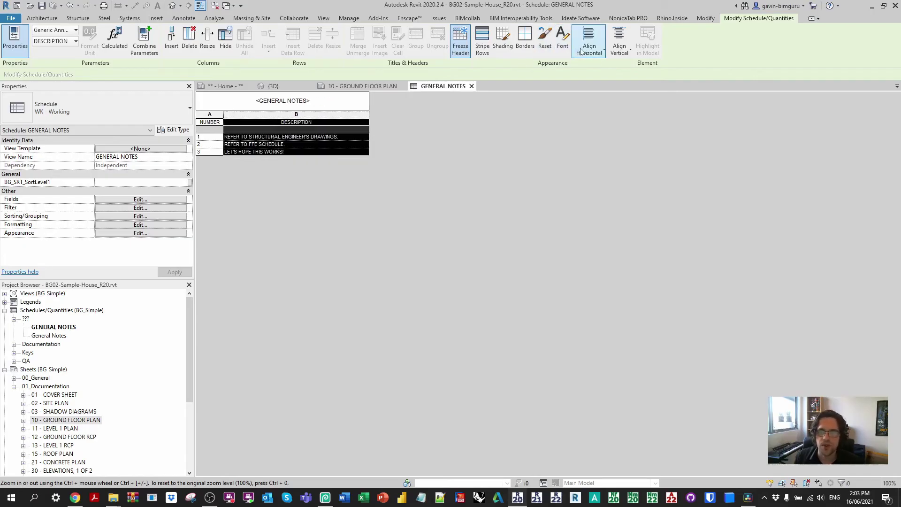
{"action": "left_click", "coordinate": [589, 38]}
{"action": "left_click", "coordinate": [594, 69]}
{"action": "left_click", "coordinate": [210, 114]}
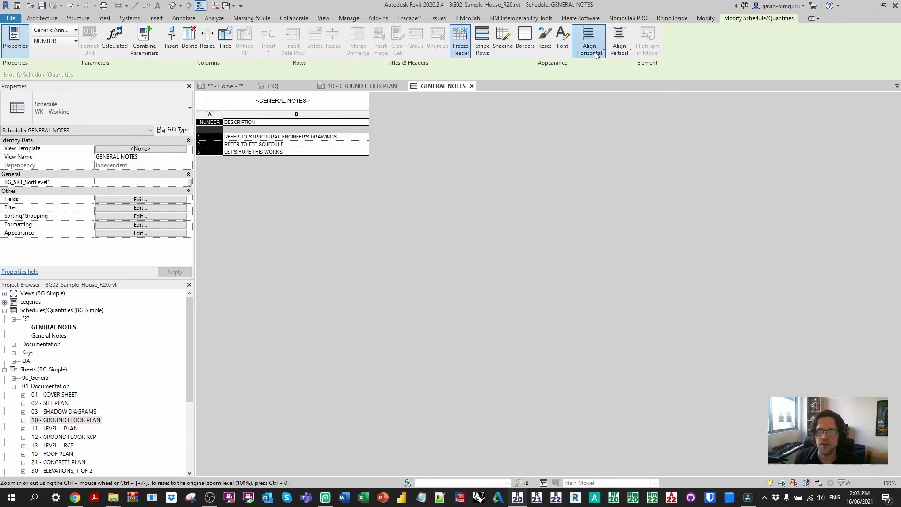
{"action": "left_click", "coordinate": [590, 38]}
{"action": "left_click", "coordinate": [595, 86]}
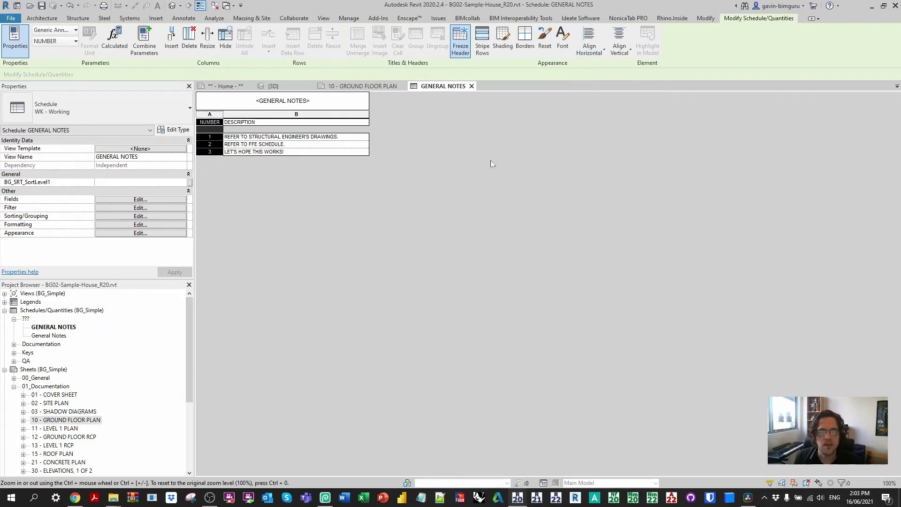
Hide the schedule's title and blank row before data, set header text to BG_ArialBold_2.5mm, and close the schedule.
{"action": "left_click", "coordinate": [168, 203]}
{"action": "left_click", "coordinate": [448, 159]}
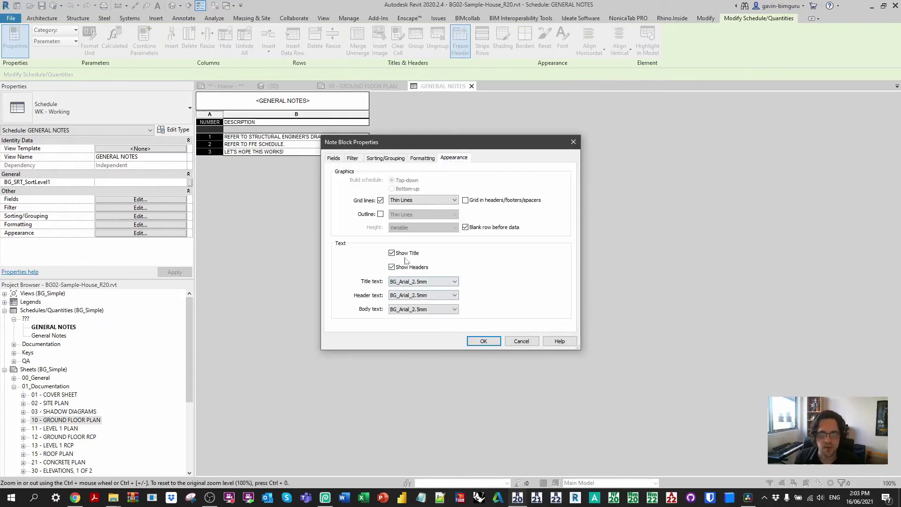
{"action": "left_click", "coordinate": [427, 296]}
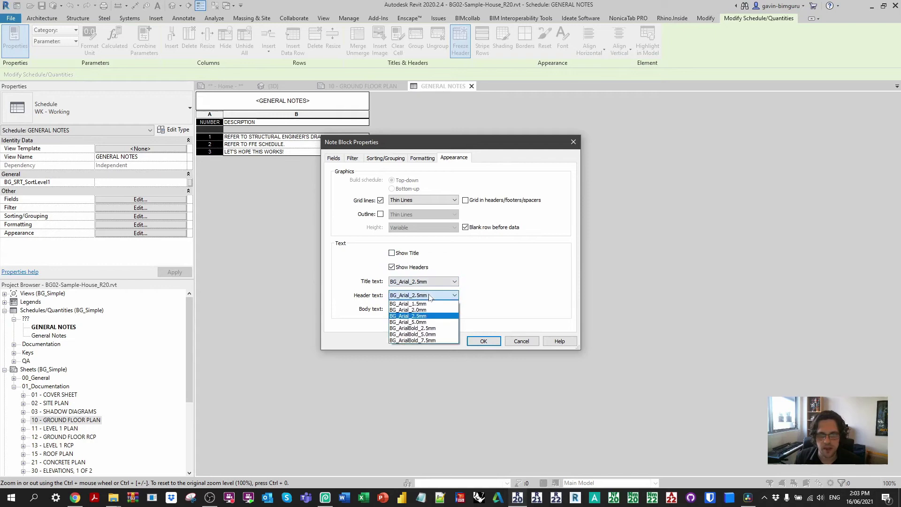
{"action": "left_click", "coordinate": [436, 328]}
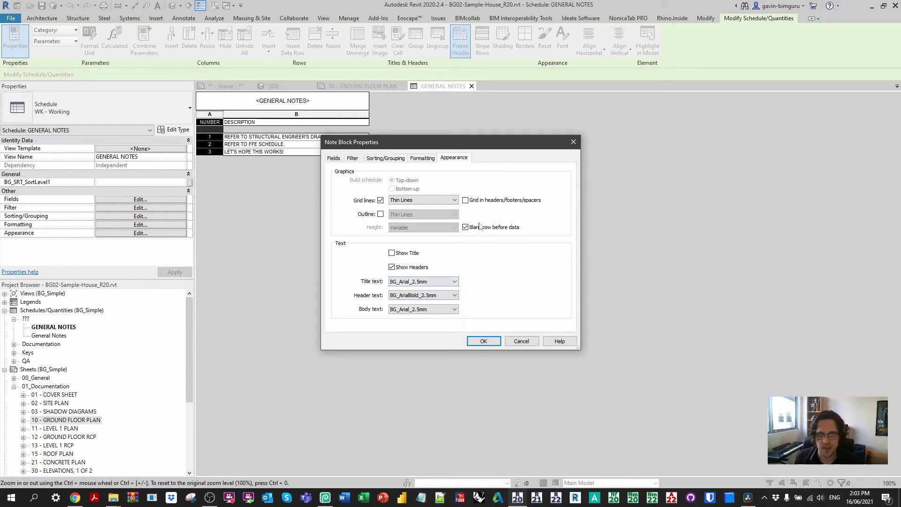
{"action": "left_click", "coordinate": [481, 335]}
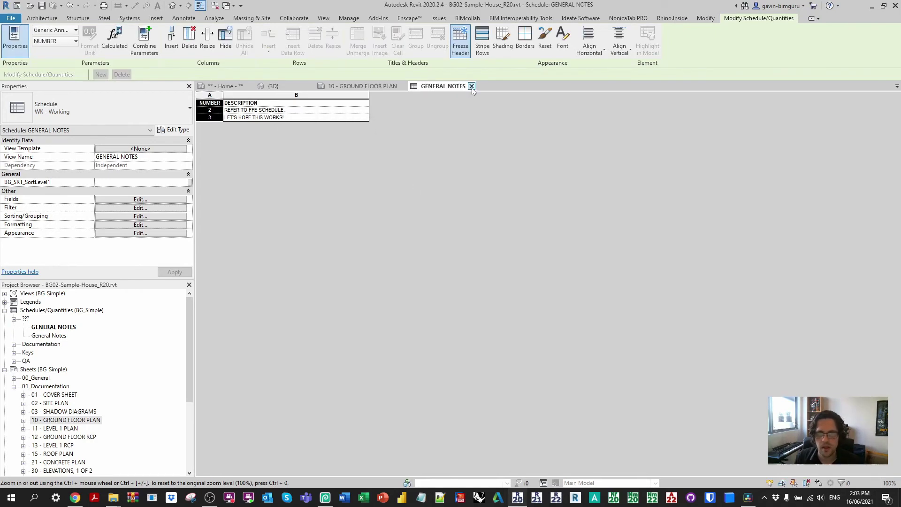
{"action": "left_click", "coordinate": [471, 86]}
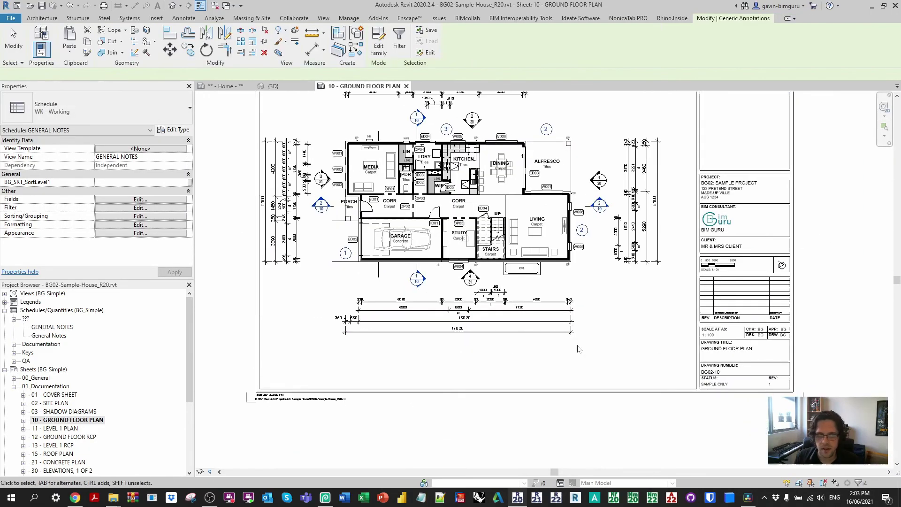
Place the GENERAL NOTES schedule below the plan beside the title block and size its columns so the NUMBER header fits on one line.
{"action": "left_click", "coordinate": [52, 327]}
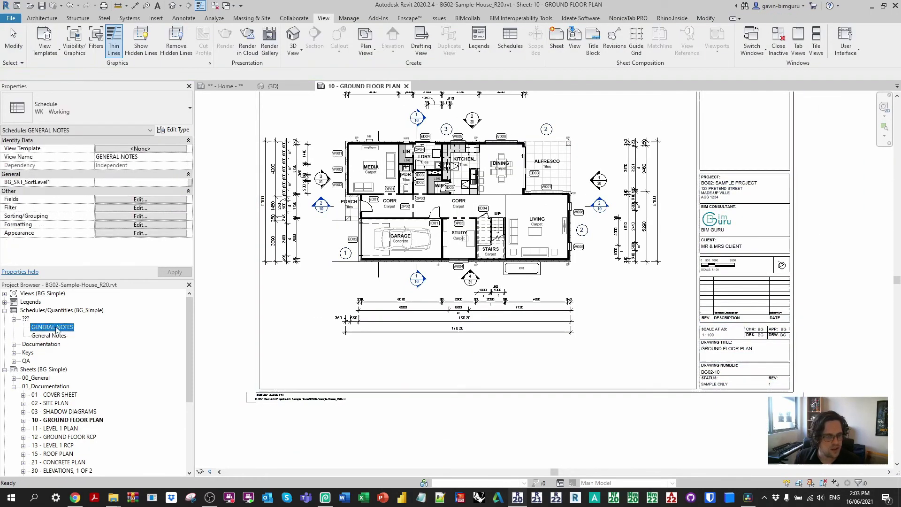
{"action": "left_click", "coordinate": [567, 337]}
{"action": "scroll", "coordinate": [592, 343], "scroll_direction": "up", "scroll_amount": 3}
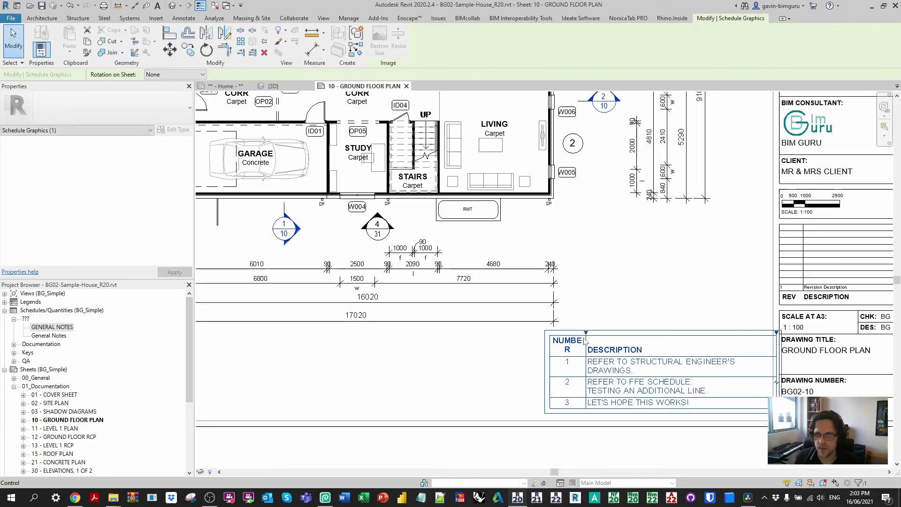
{"action": "left_click_drag", "start_coordinate": [587, 330], "coordinate": [565, 349]}
{"action": "key", "text": "Escape"}
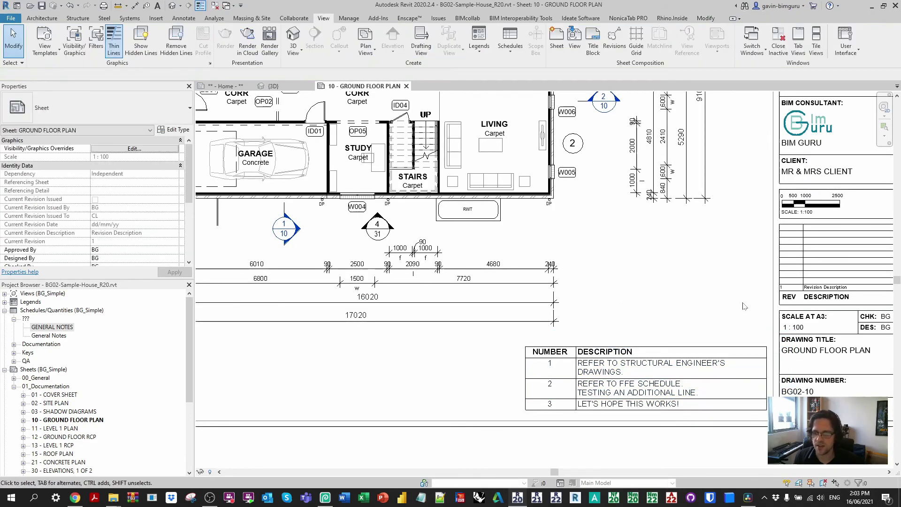
Check the GENERAL NOTES schedule on the sheet and activate the ground floor plan view for editing.
{"action": "middle_click_drag", "start_coordinate": [735, 285], "coordinate": [675, 245]}
{"action": "scroll", "coordinate": [610, 356], "scroll_direction": "up", "scroll_amount": 4}
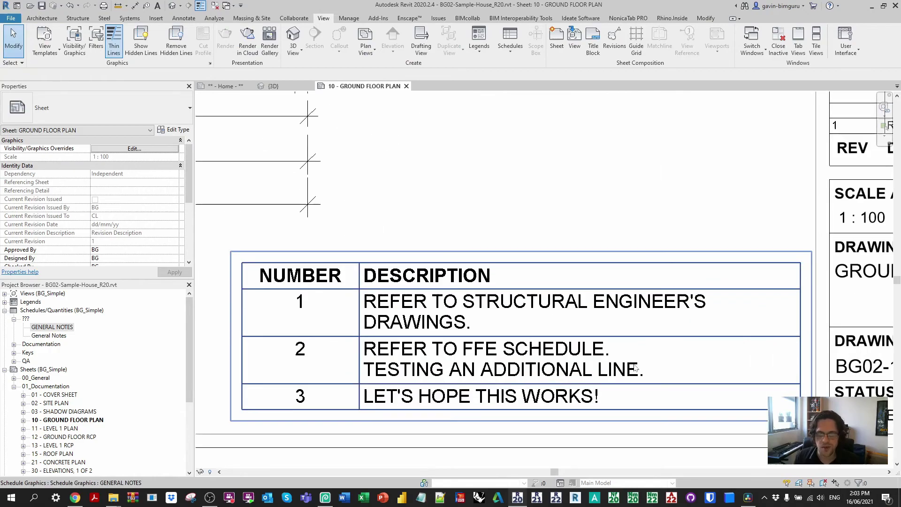
{"action": "scroll", "coordinate": [627, 362], "scroll_direction": "down", "scroll_amount": 5}
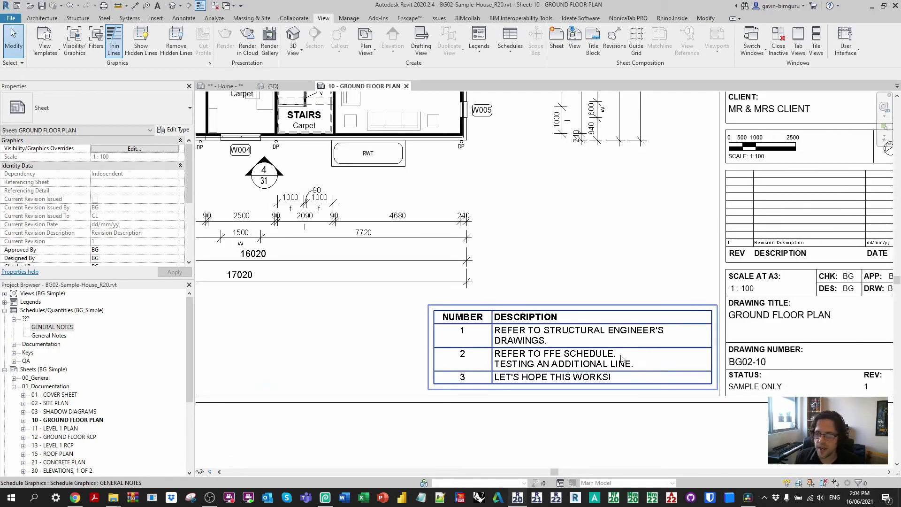
{"action": "middle_click_drag", "start_coordinate": [521, 198], "coordinate": [547, 189]}
{"action": "double_click", "coordinate": [547, 190]}
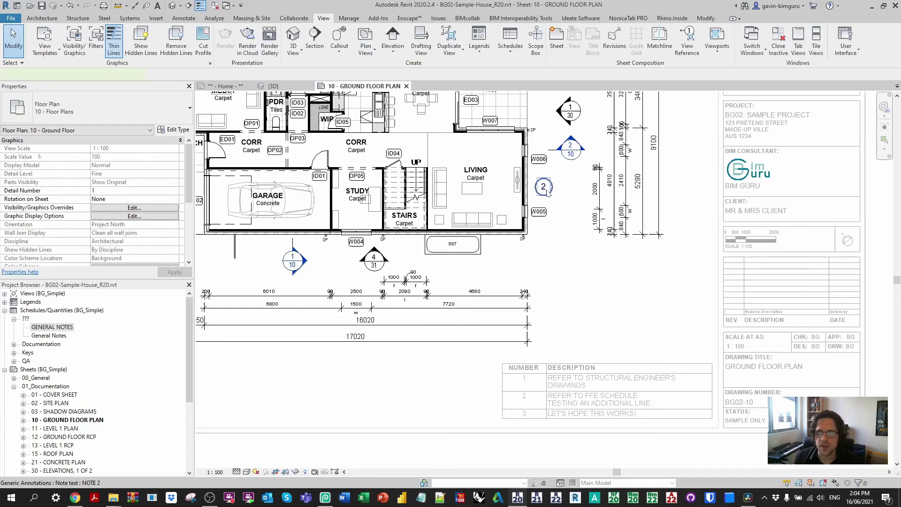
Change the note 2 symbol's DESCRIPTION type parameter to "THE FFE SCHEDULE IS LOCATED AT:..." and deactivate the plan view.
{"action": "left_click", "coordinate": [545, 188]}
{"action": "left_click", "coordinate": [174, 130]}
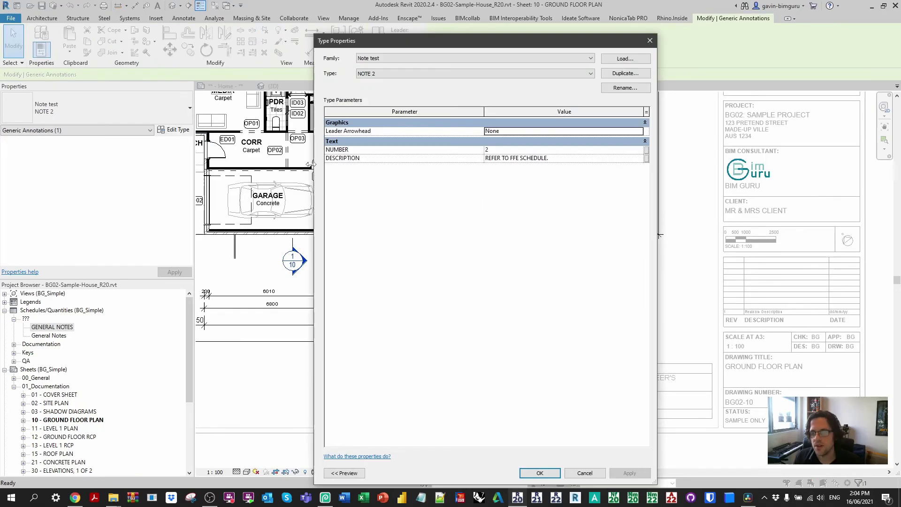
{"action": "left_click", "coordinate": [568, 158]}
{"action": "left_click", "coordinate": [640, 158]}
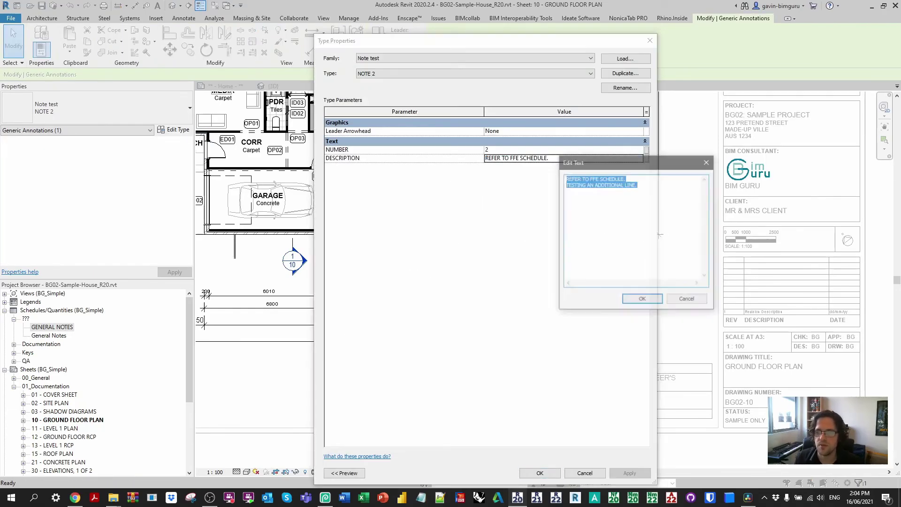
{"action": "type", "text": "THE FF"}
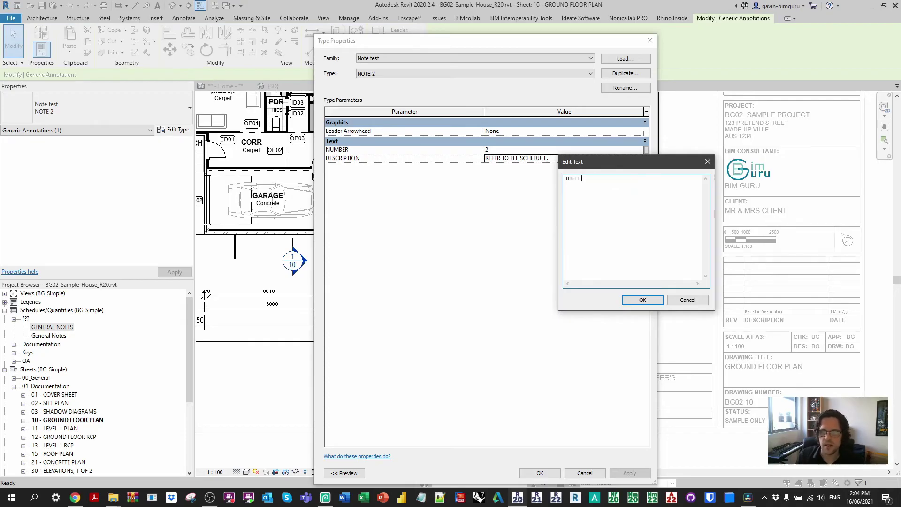
{"action": "type", "text": "E SCHEDULE IS LOCATED AT:..."}
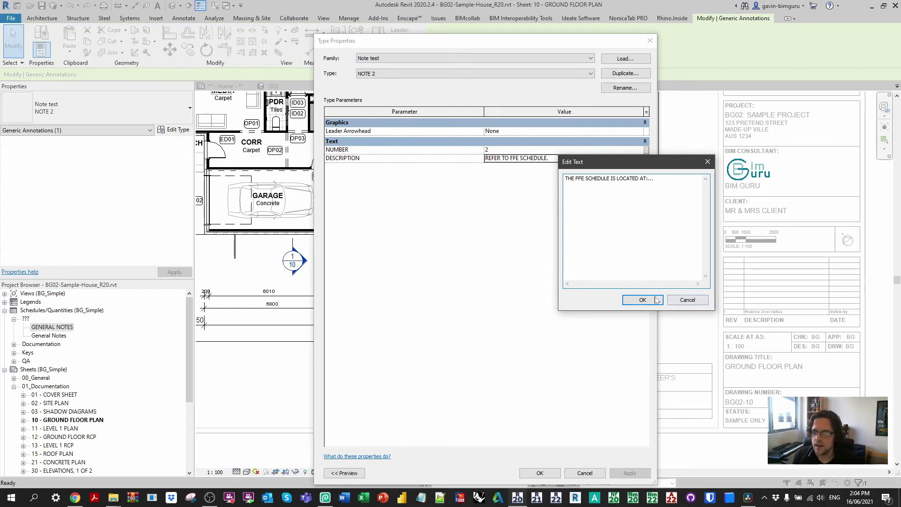
{"action": "left_click", "coordinate": [656, 299]}
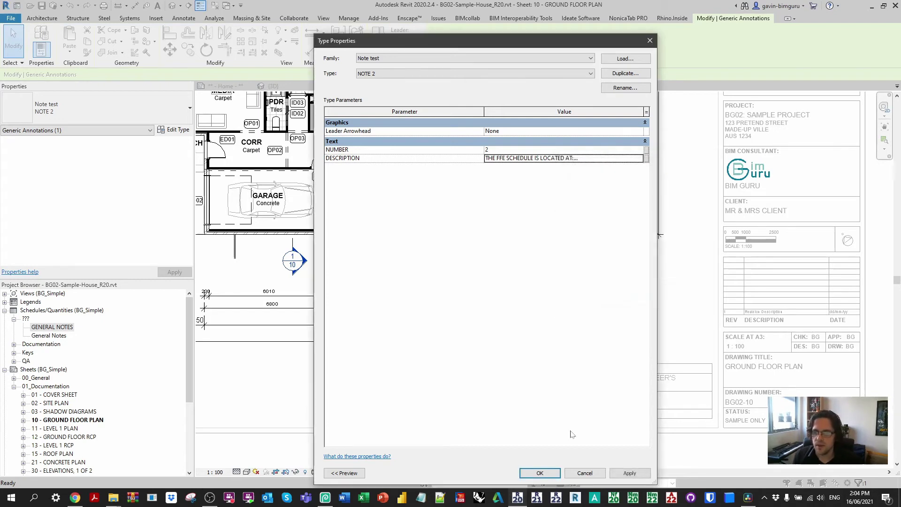
{"action": "left_click", "coordinate": [540, 472]}
{"action": "key", "text": "Escape"}
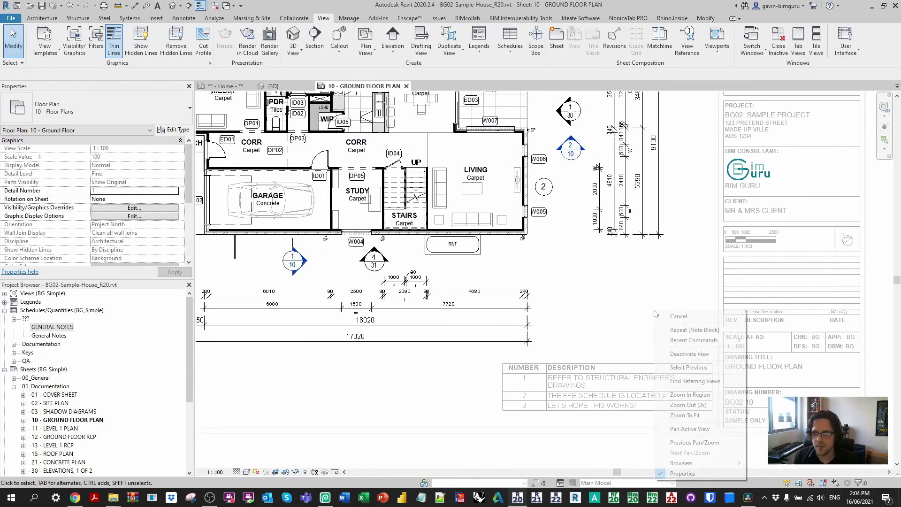
{"action": "right_click", "coordinate": [655, 312]}
{"action": "left_click", "coordinate": [681, 418]}
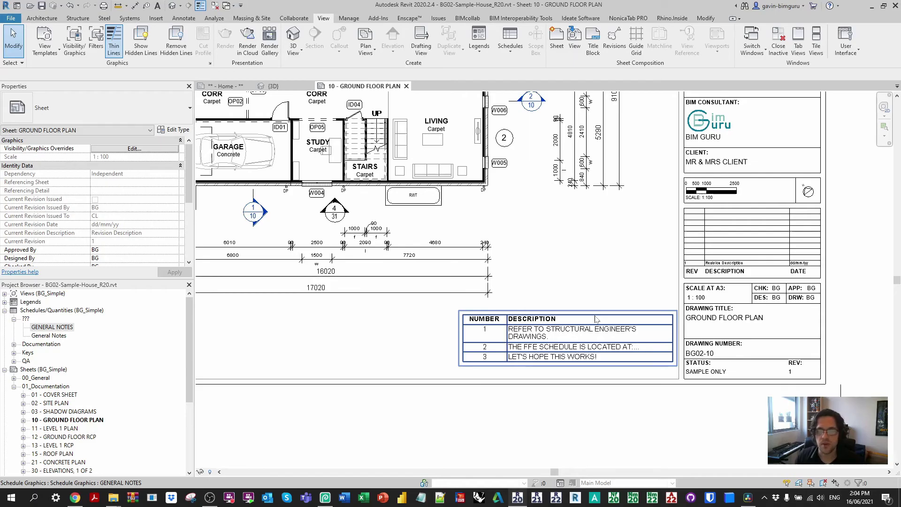
Open the note 2 symbol's family for editing and copy its number label to below and right of the circle.
{"action": "scroll", "coordinate": [507, 140], "scroll_direction": "up", "scroll_amount": 3}
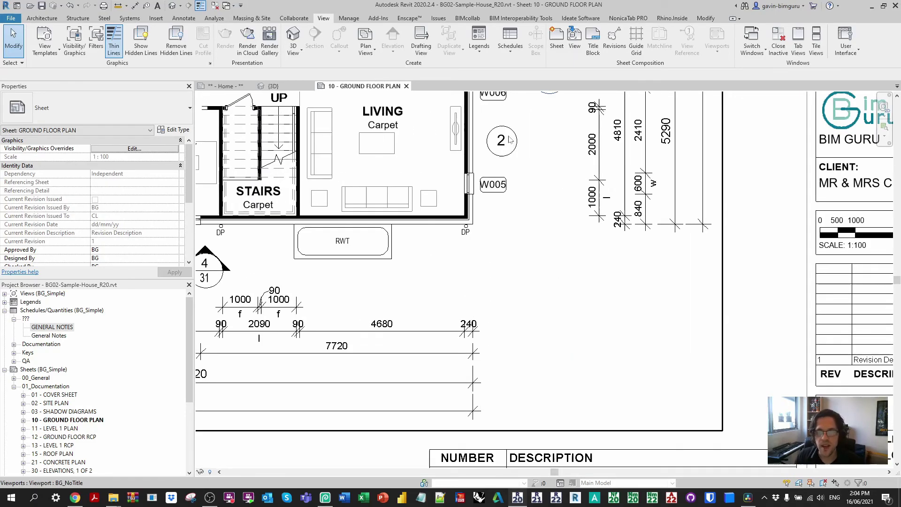
{"action": "left_click", "coordinate": [507, 142]}
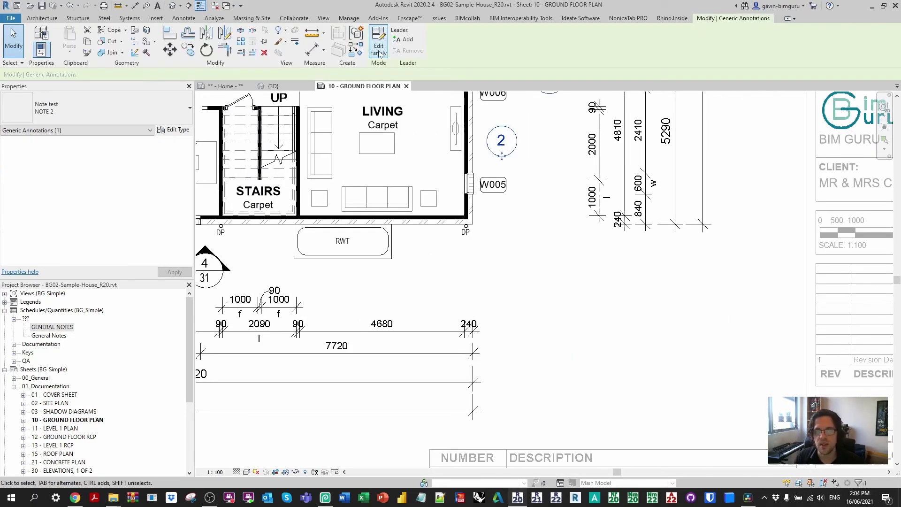
{"action": "left_click", "coordinate": [378, 47]}
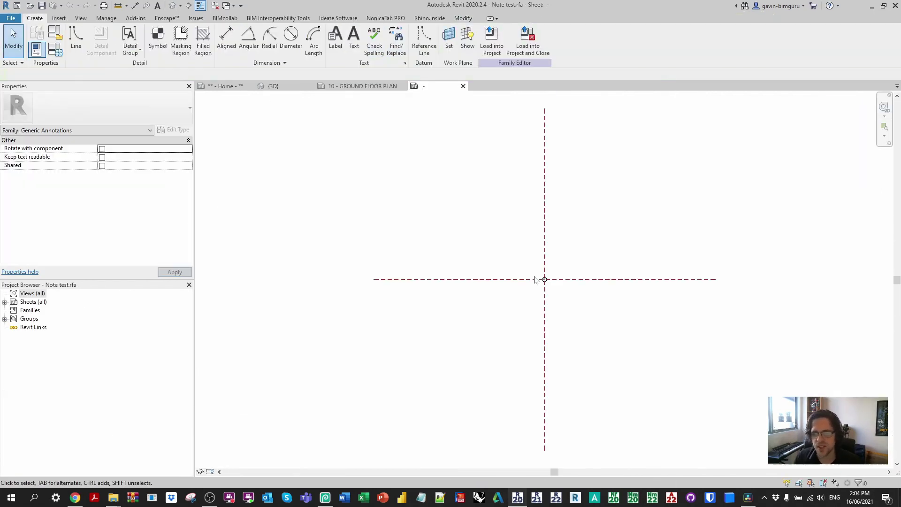
{"action": "left_click", "coordinate": [542, 272]}
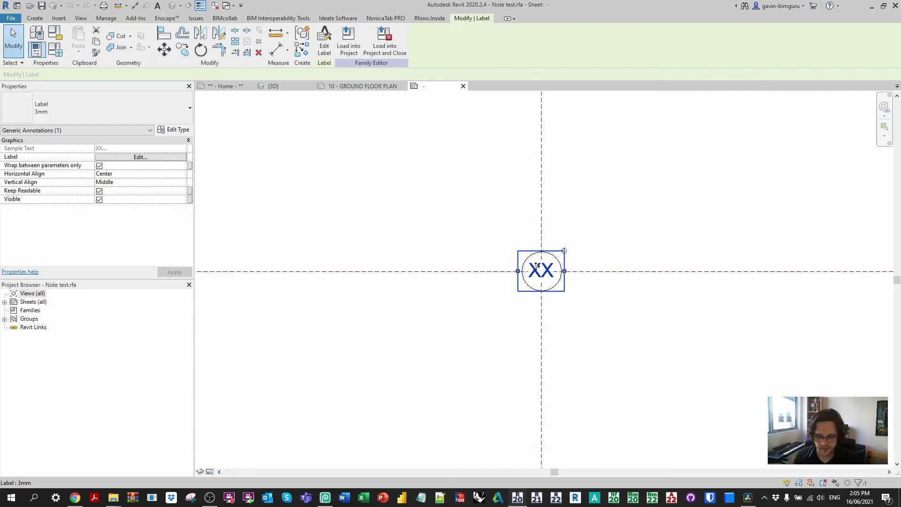
{"action": "left_click_drag", "start_coordinate": [536, 266], "coordinate": [651, 331], "text": "ctrl"}
Associate the visibility of the original number label and its circle with a new instance family parameter named Number.
{"action": "left_click", "coordinate": [534, 259]}
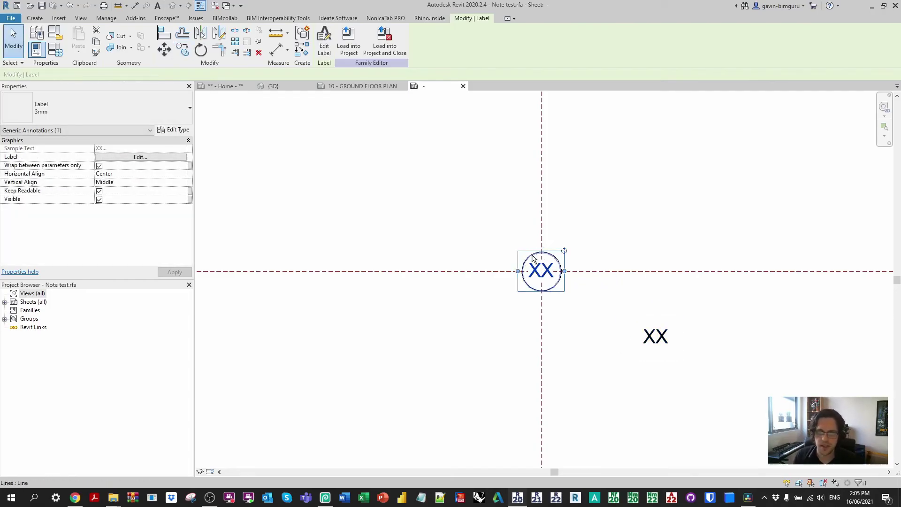
{"action": "left_click", "coordinate": [533, 256], "text": "ctrl"}
{"action": "left_click", "coordinate": [190, 149]}
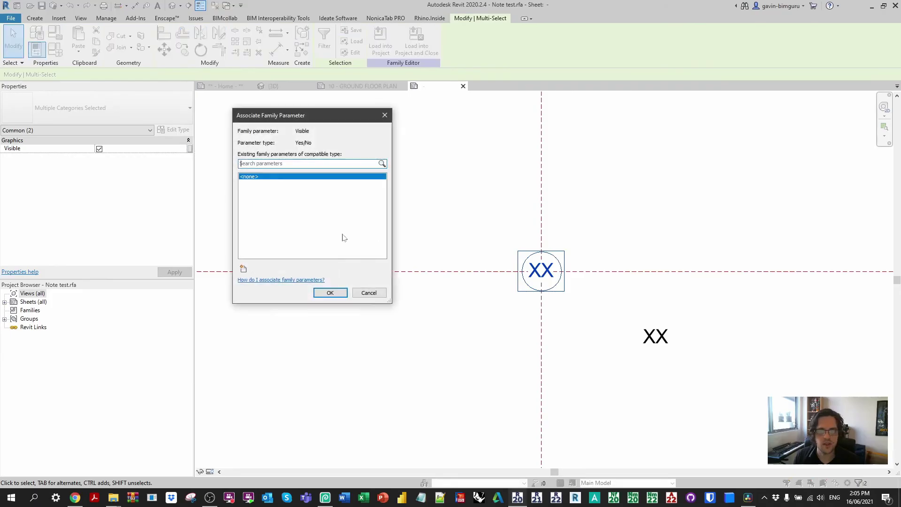
{"action": "left_click", "coordinate": [244, 270]}
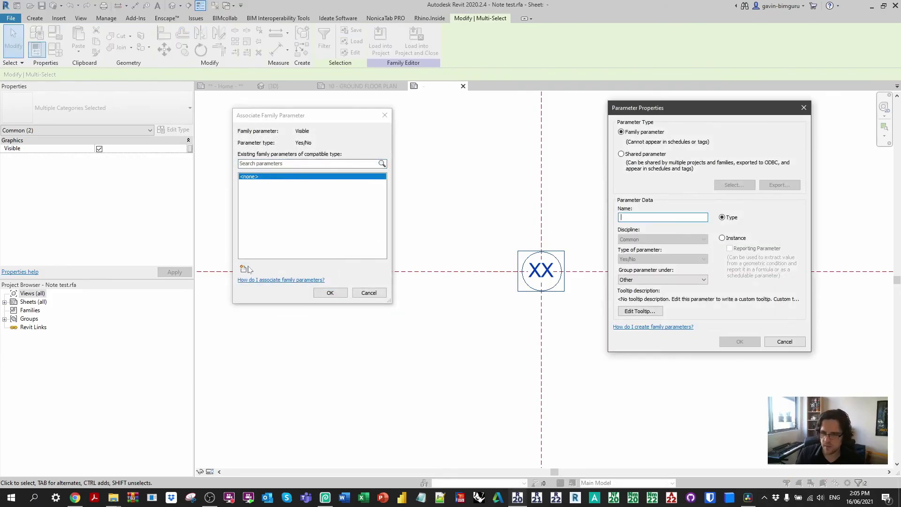
{"action": "type", "text": "Numbe"}
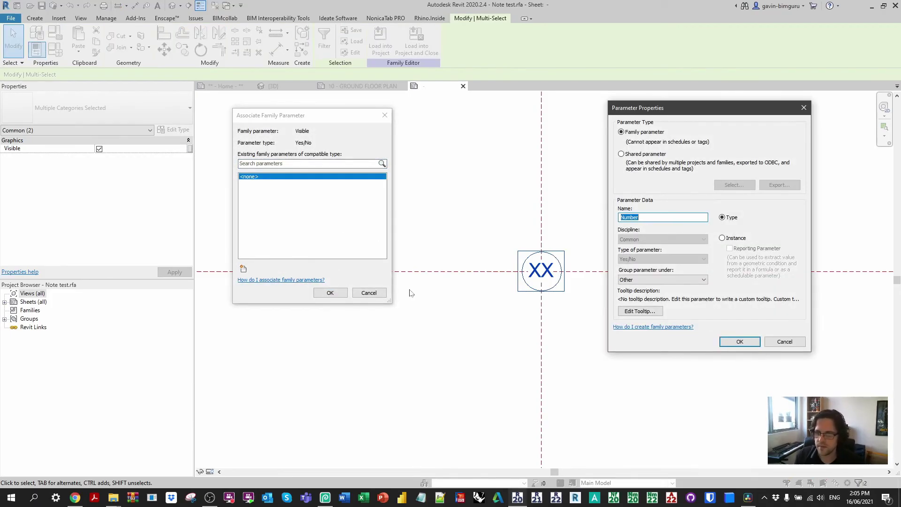
{"action": "type", "text": "r"}
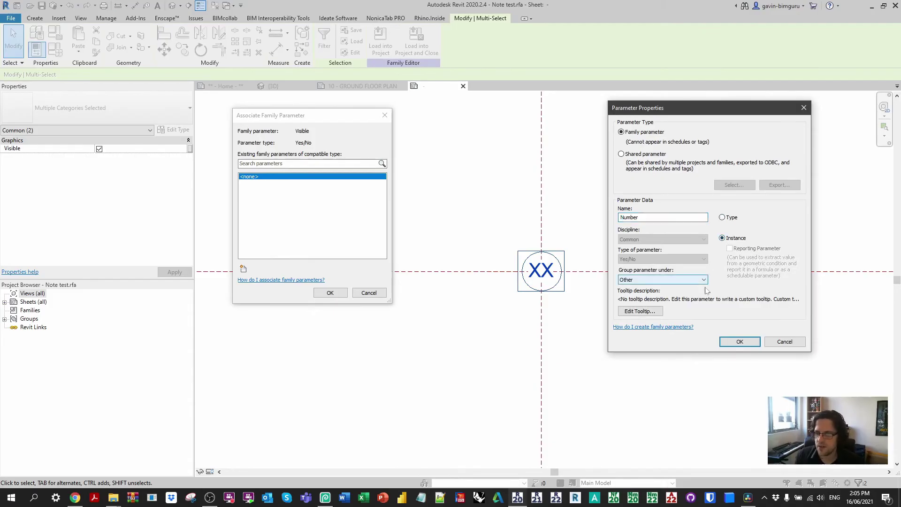
{"action": "left_click", "coordinate": [740, 342]}
{"action": "left_click", "coordinate": [330, 293]}
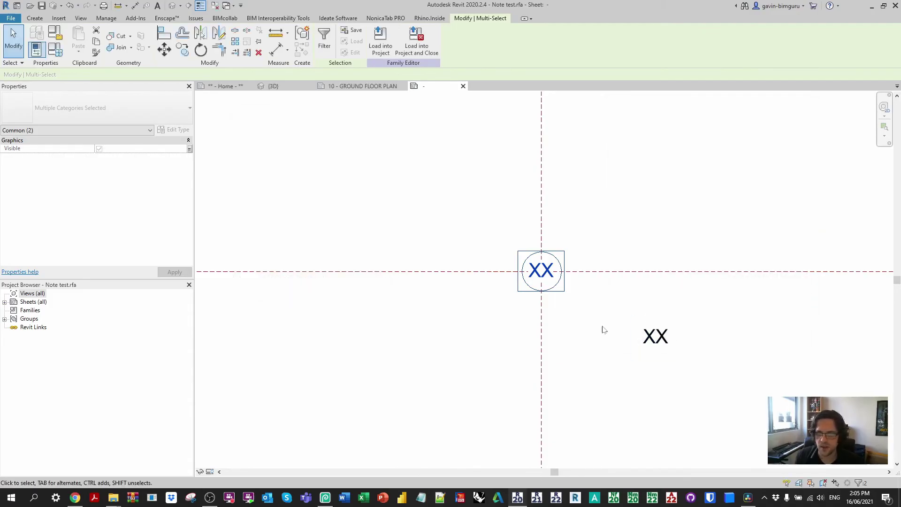
Give the copied label a new duplicated type named 1.5mm with a matching text size.
{"action": "left_click", "coordinate": [606, 330]}
{"action": "left_click", "coordinate": [656, 336]}
{"action": "left_click", "coordinate": [175, 130]}
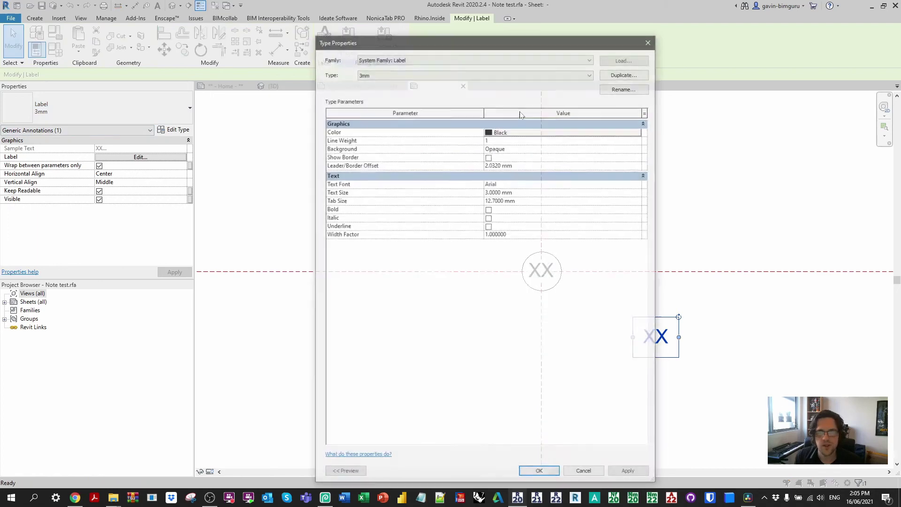
{"action": "left_click", "coordinate": [622, 74]}
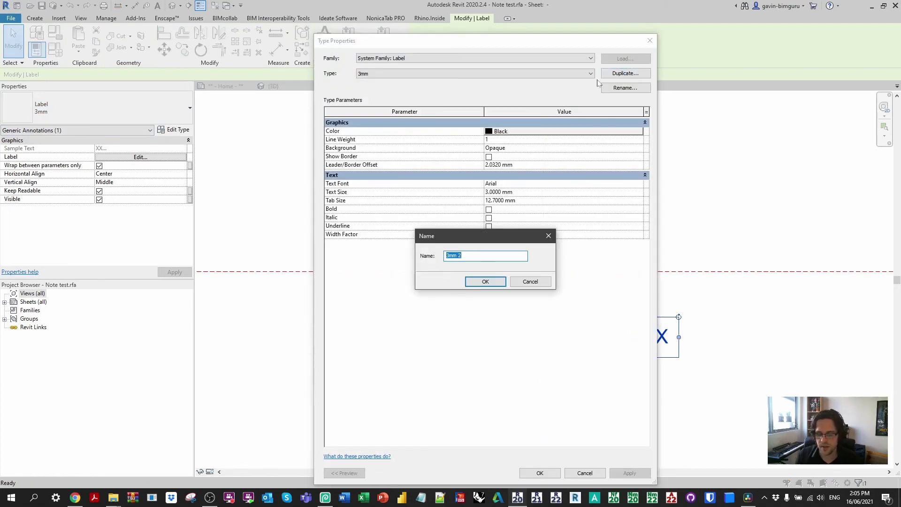
{"action": "type", "text": "1.5mm"}
{"action": "key", "text": "Return"}
{"action": "left_click", "coordinate": [549, 192]}
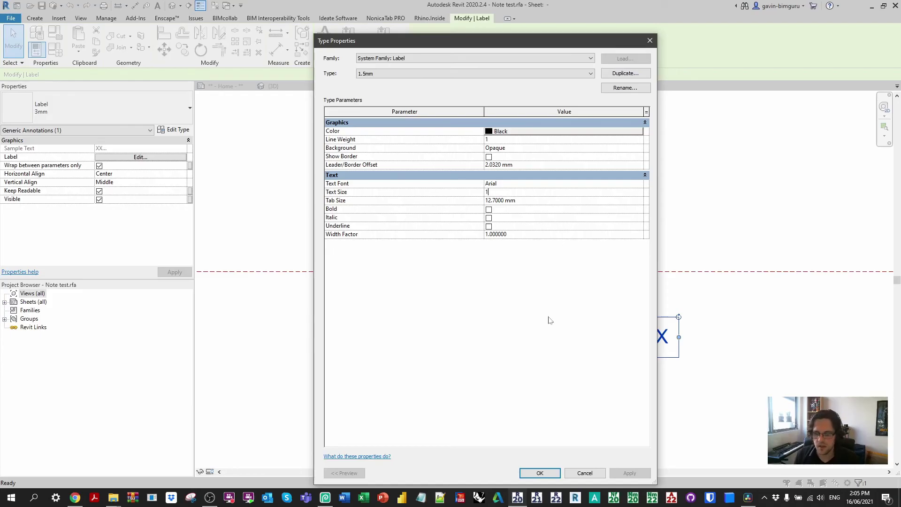
{"action": "left_click", "coordinate": [540, 472]}
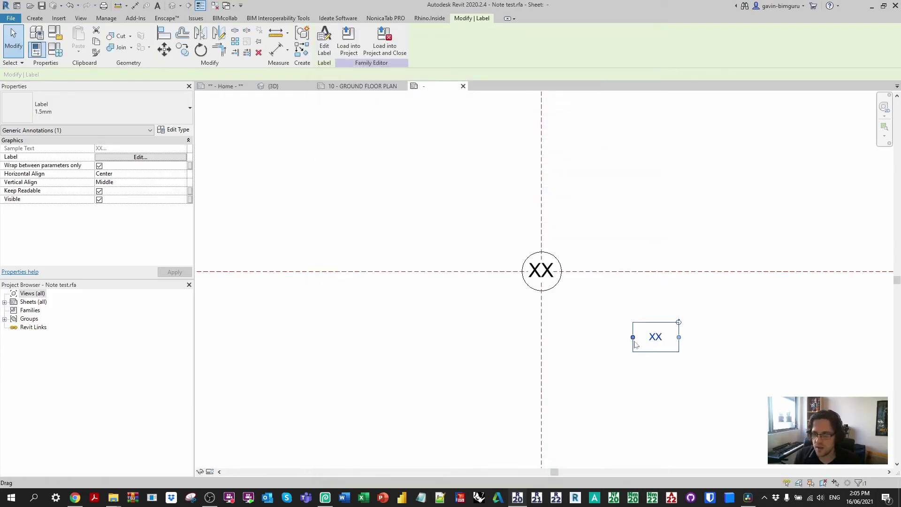
Set the copied label's horizontal alignment to Left and vertical alignment to Top, and widen its text box.
{"action": "left_click", "coordinate": [182, 174]}
{"action": "left_click", "coordinate": [117, 182]}
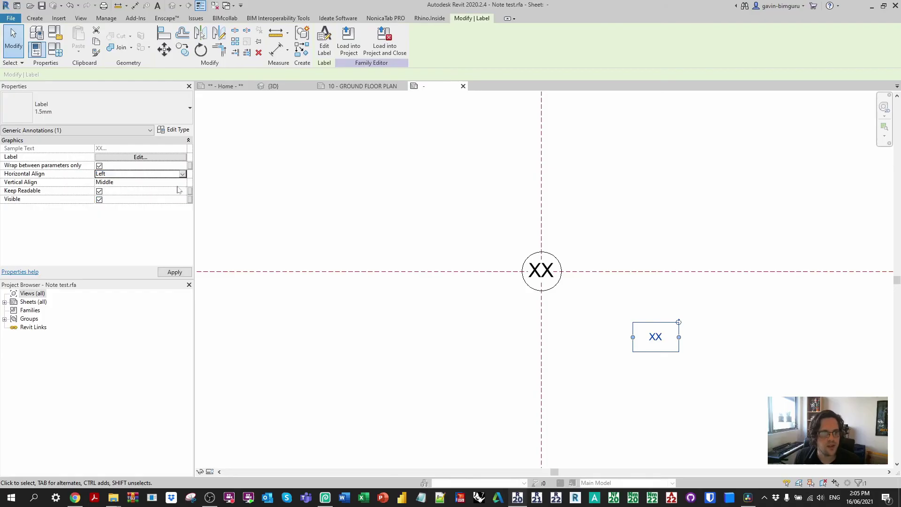
{"action": "left_click", "coordinate": [141, 182]}
{"action": "left_click", "coordinate": [182, 182]}
{"action": "left_click", "coordinate": [155, 190]}
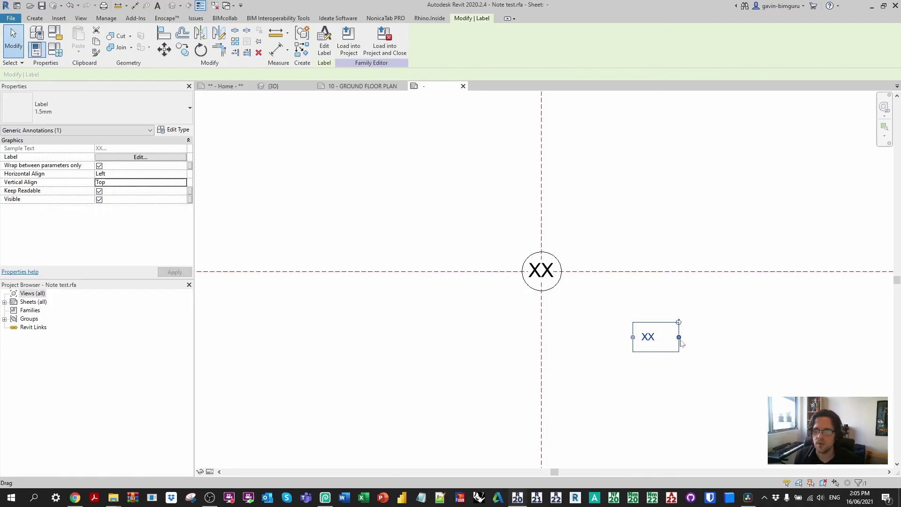
{"action": "left_click_drag", "start_coordinate": [682, 344], "coordinate": [768, 338]}
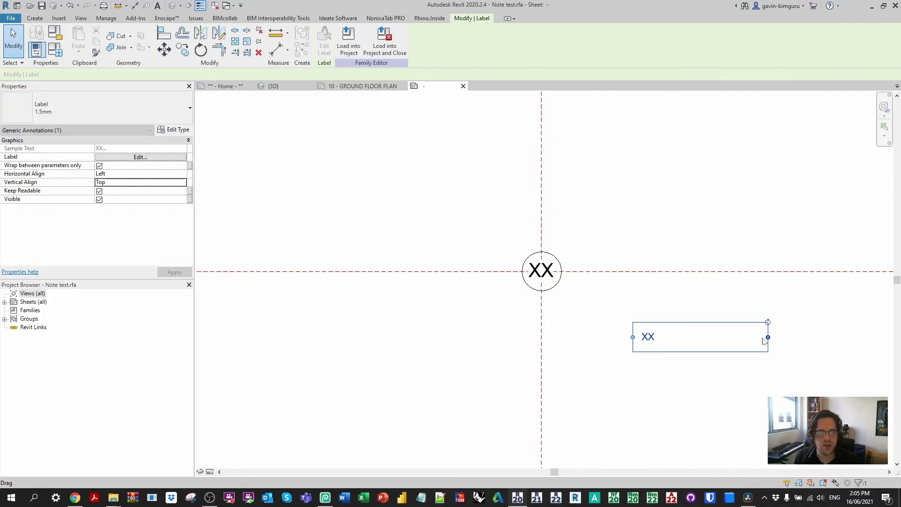
Turn off Wrap between parameters only for the copied label and make it show the DESCRIPTION parameter instead of NUMBER.
{"action": "left_click", "coordinate": [99, 166]}
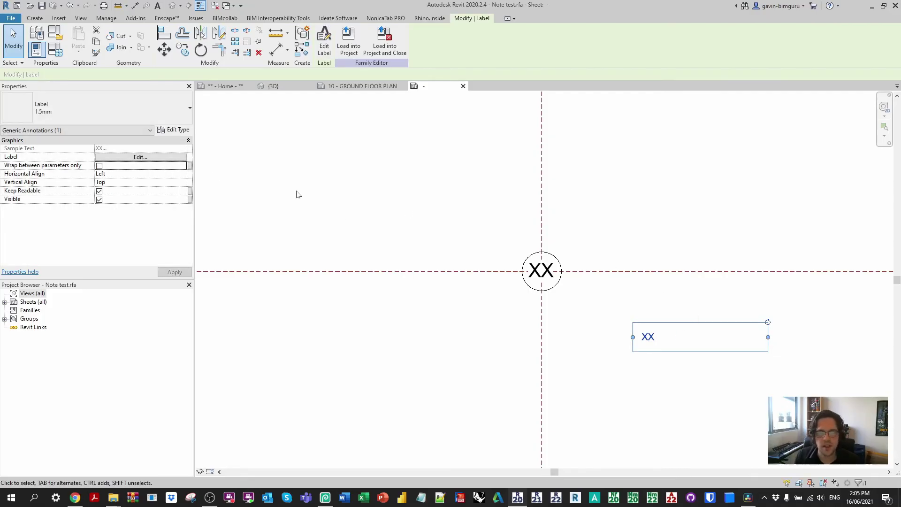
{"action": "left_click", "coordinate": [141, 157]}
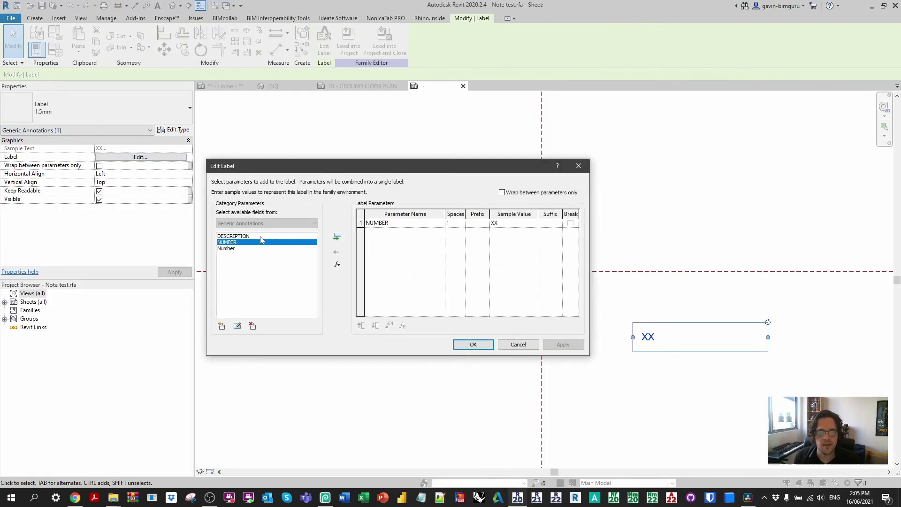
{"action": "left_click", "coordinate": [261, 236]}
{"action": "left_click", "coordinate": [336, 237]}
{"action": "left_click", "coordinate": [336, 252]}
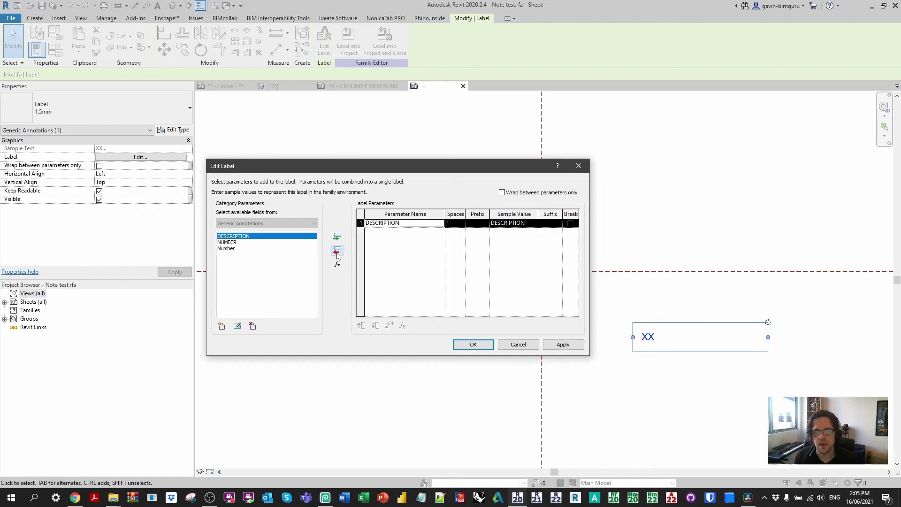
{"action": "left_click", "coordinate": [467, 345]}
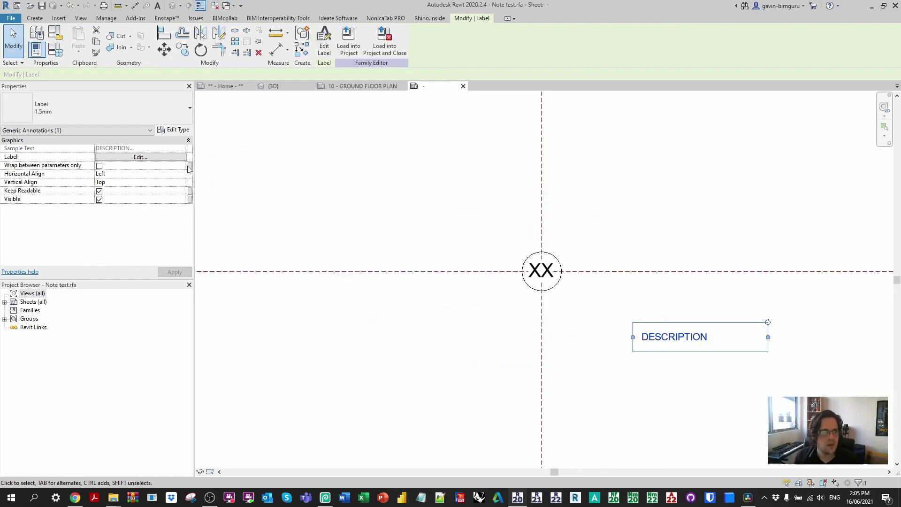
Associate the DESCRIPTION label's visibility with a new instance family parameter named Description.
{"action": "left_click", "coordinate": [190, 199]}
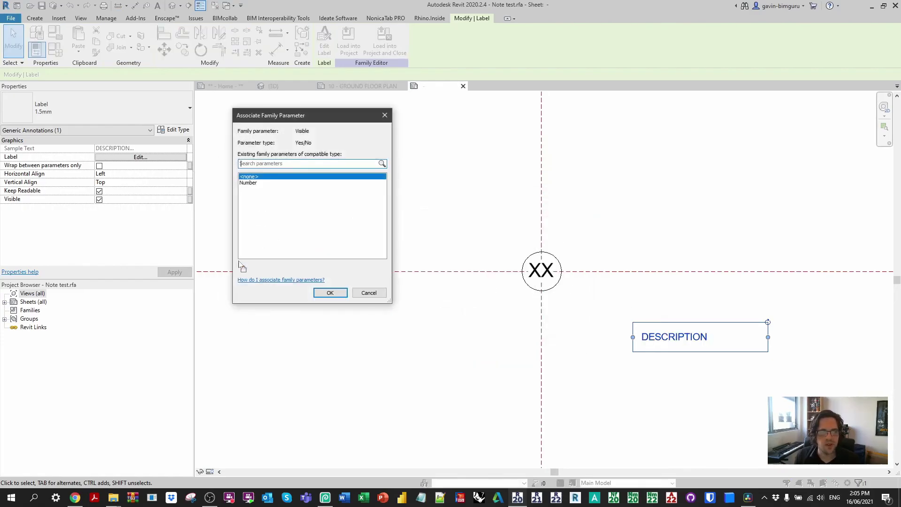
{"action": "left_click", "coordinate": [244, 269]}
{"action": "type", "text": "Description"}
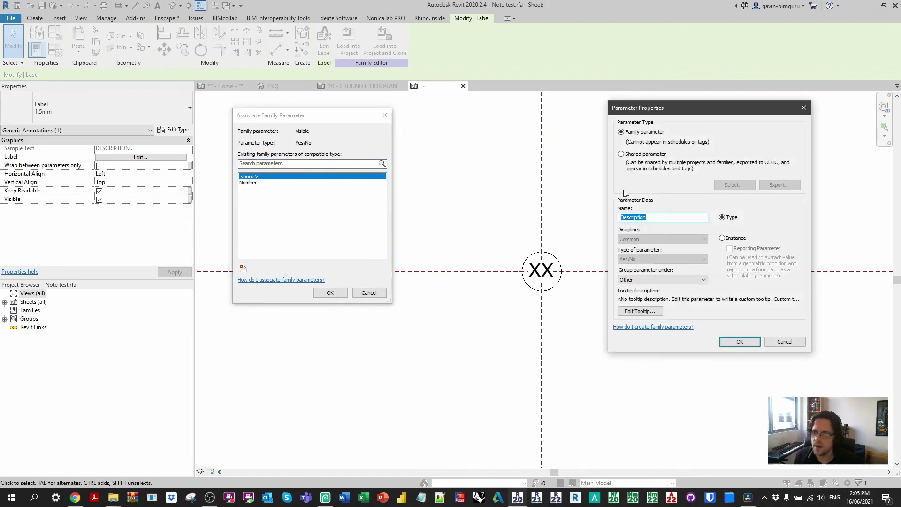
{"action": "left_click", "coordinate": [690, 280]}
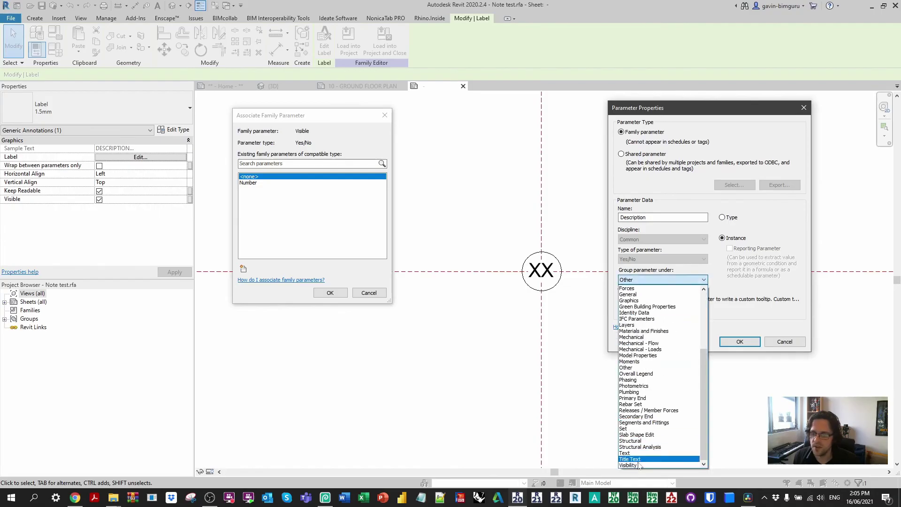
{"action": "left_click", "coordinate": [662, 458]}
{"action": "left_click", "coordinate": [740, 342]}
{"action": "left_click", "coordinate": [330, 293]}
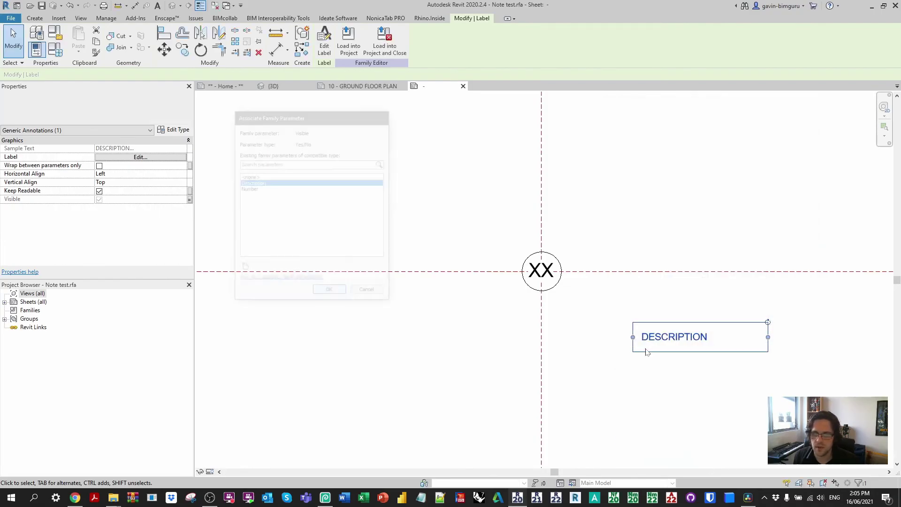
Move the DESCRIPTION label onto the circle, level with the horizontal reference plane and starting inside the circle.
{"action": "left_click_drag", "start_coordinate": [660, 336], "coordinate": [555, 271]}
{"action": "left_click", "coordinate": [658, 203]}
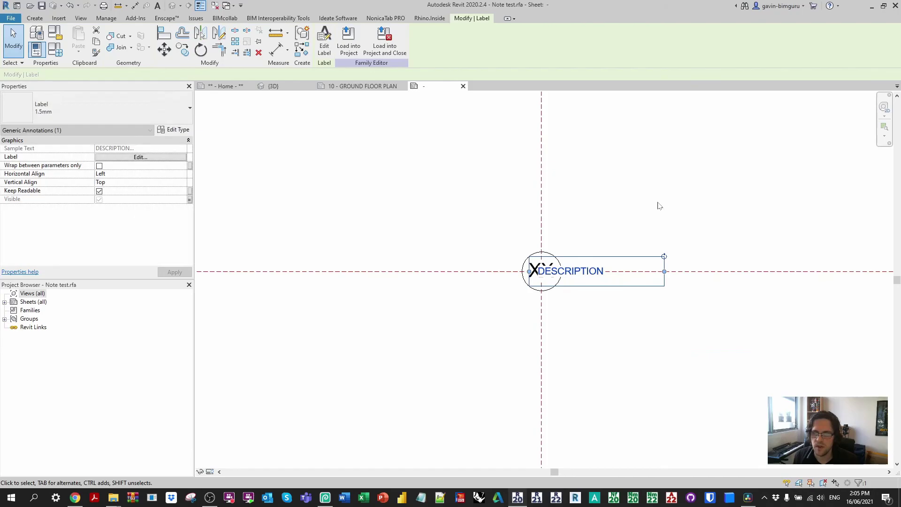
Give the Number visibility parameter the formula not(Description) in the family types.
{"action": "left_click", "coordinate": [55, 50]}
{"action": "left_click", "coordinate": [392, 170]}
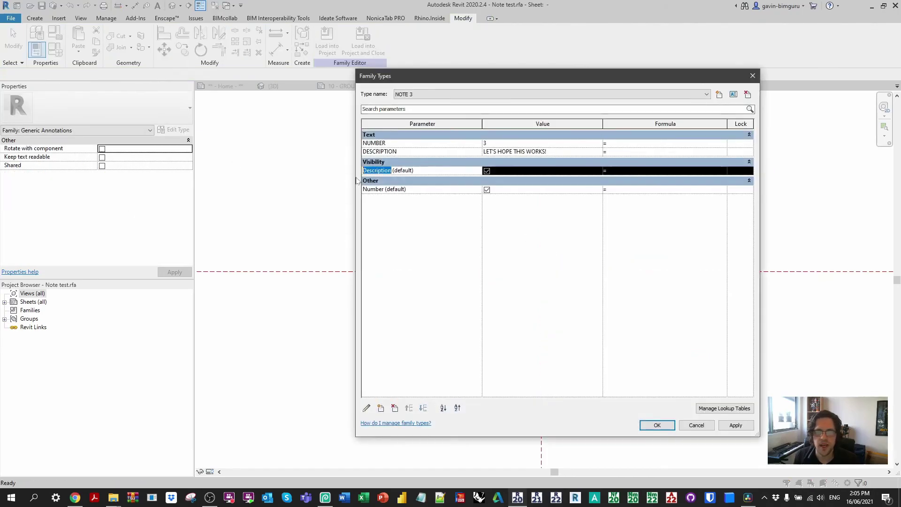
{"action": "left_click", "coordinate": [639, 190]}
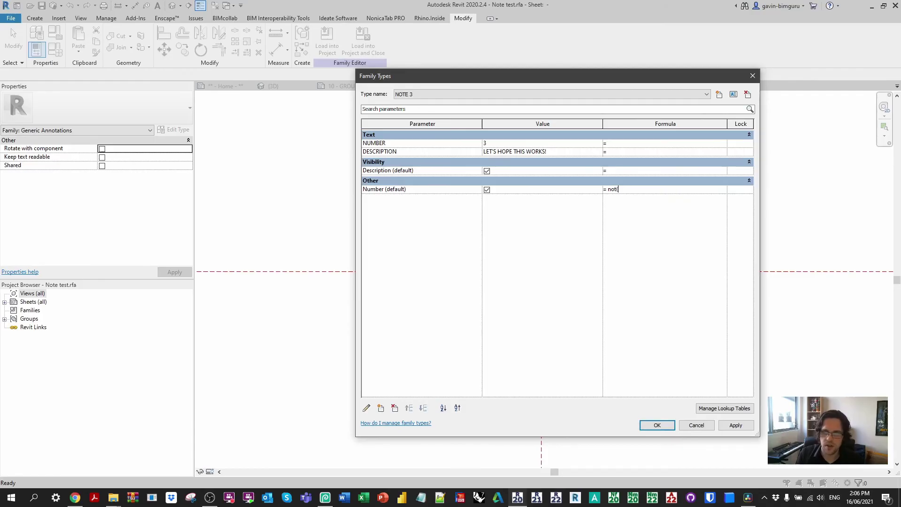
{"action": "left_click", "coordinate": [657, 425]}
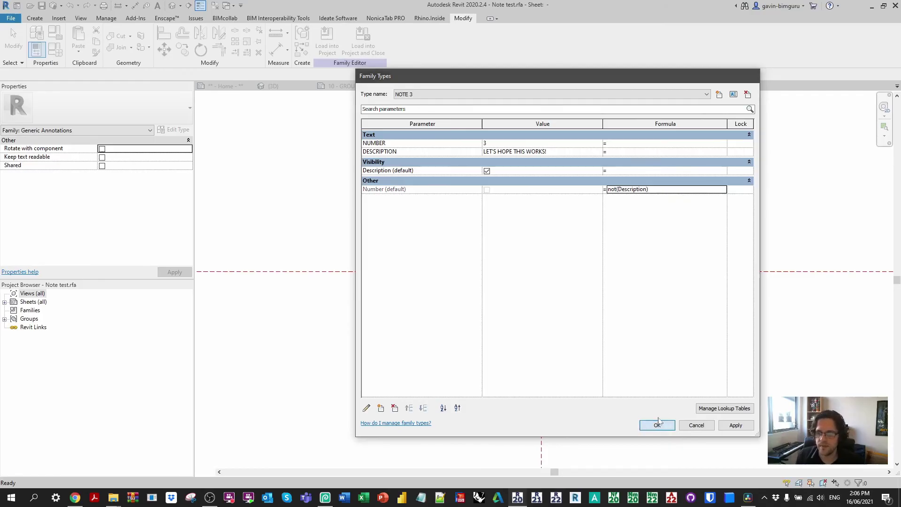
Load the updated Note test family into the sample house project, overwriting the existing version.
{"action": "left_click", "coordinate": [591, 269]}
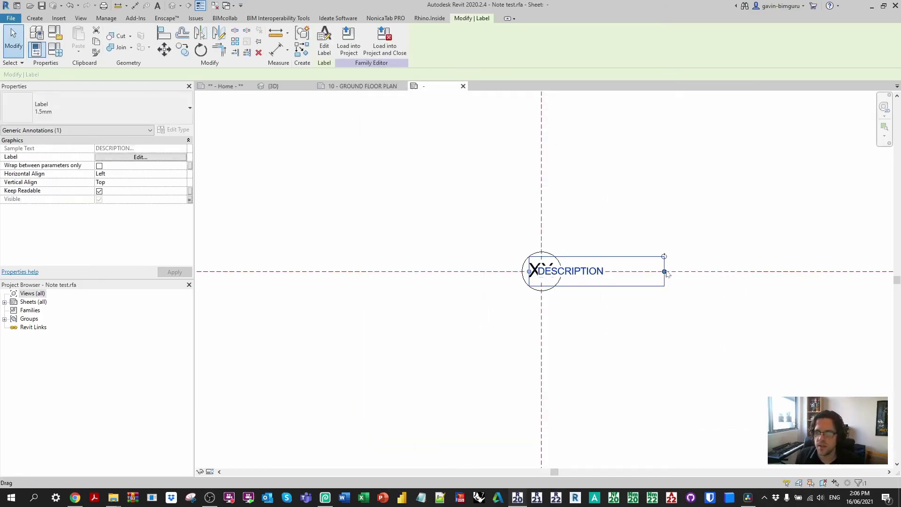
{"action": "left_click", "coordinate": [350, 151]}
{"action": "middle_click_drag", "start_coordinate": [402, 139], "coordinate": [380, 142]}
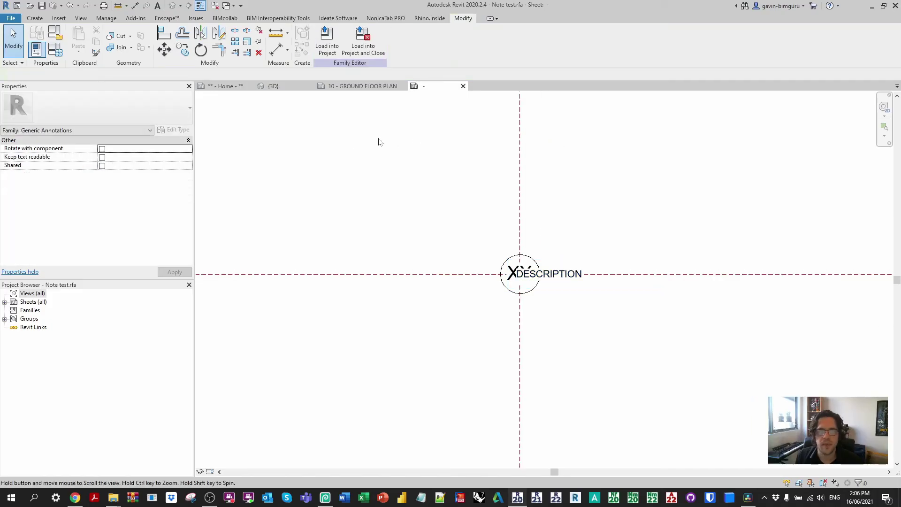
{"action": "left_click", "coordinate": [327, 41]}
{"action": "left_click", "coordinate": [435, 243]}
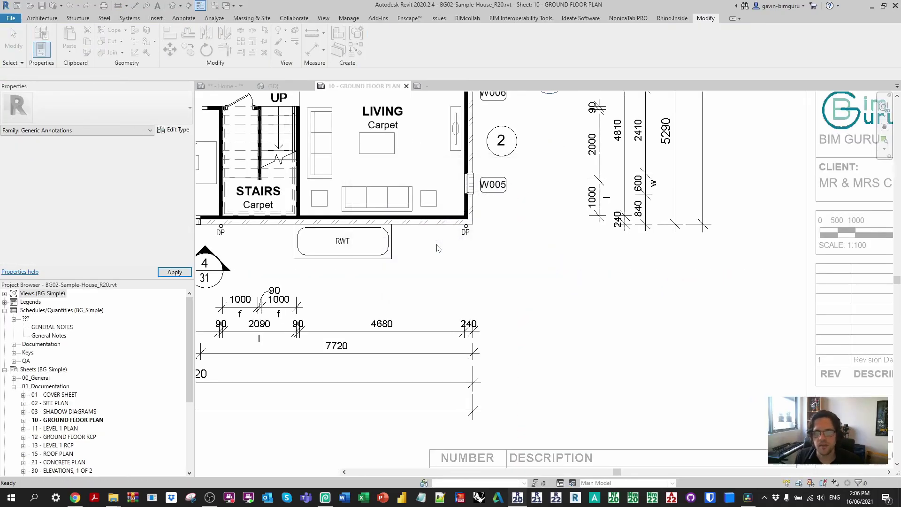
Test the NOTE 2 symbol beside the living room by switching its Description parameter off and on again.
{"action": "left_click", "coordinate": [535, 153]}
{"action": "key", "text": "Escape"}
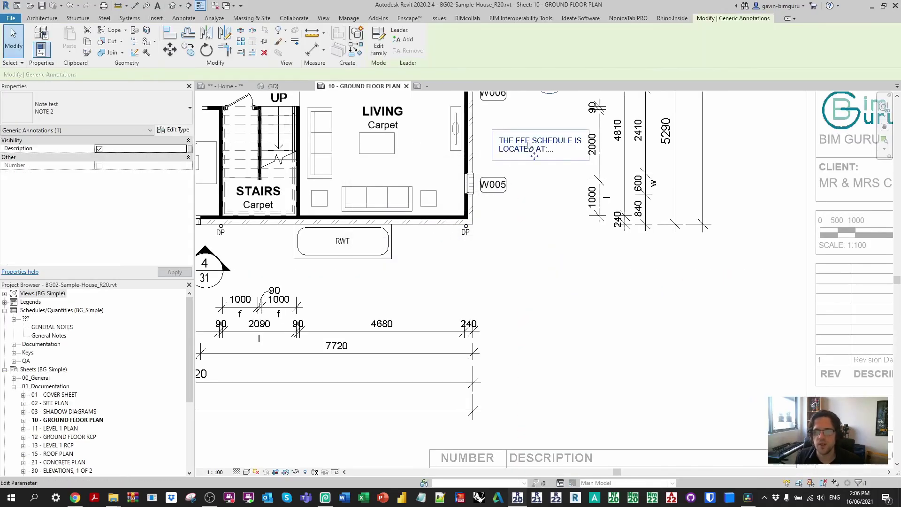
{"action": "left_click", "coordinate": [99, 149]}
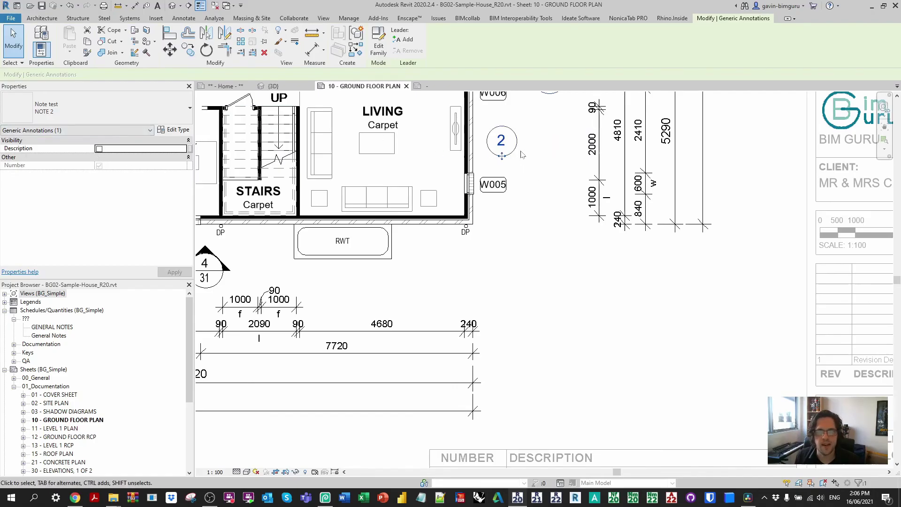
{"action": "left_click", "coordinate": [99, 148]}
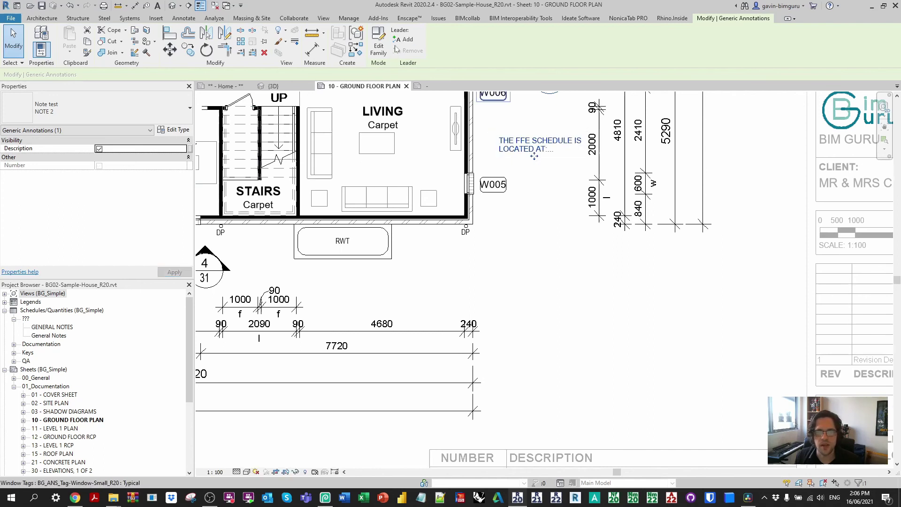
Add a leader to the NOTE 2 symbol and shorten it so it ends at the living room's outer wall.
{"action": "left_click_drag", "start_coordinate": [319, 141], "coordinate": [482, 145]}
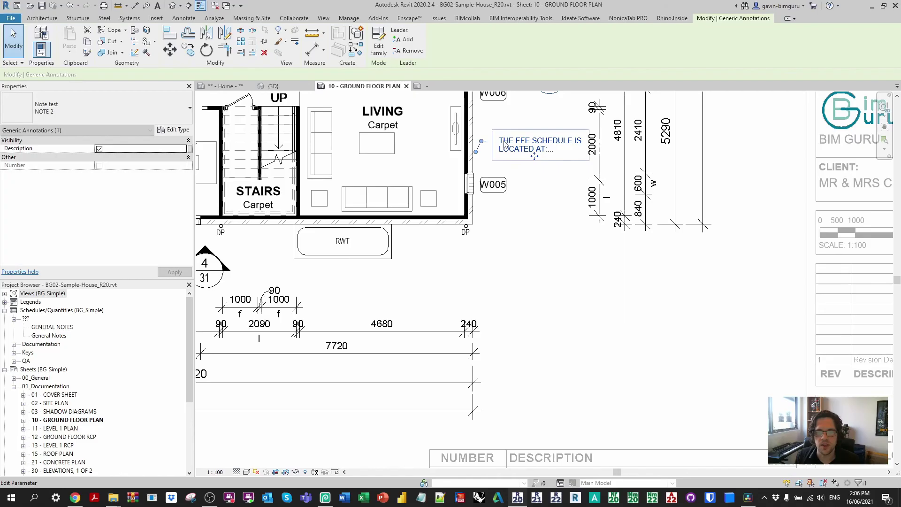
{"action": "scroll", "coordinate": [502, 141], "scroll_direction": "up", "scroll_amount": 2}
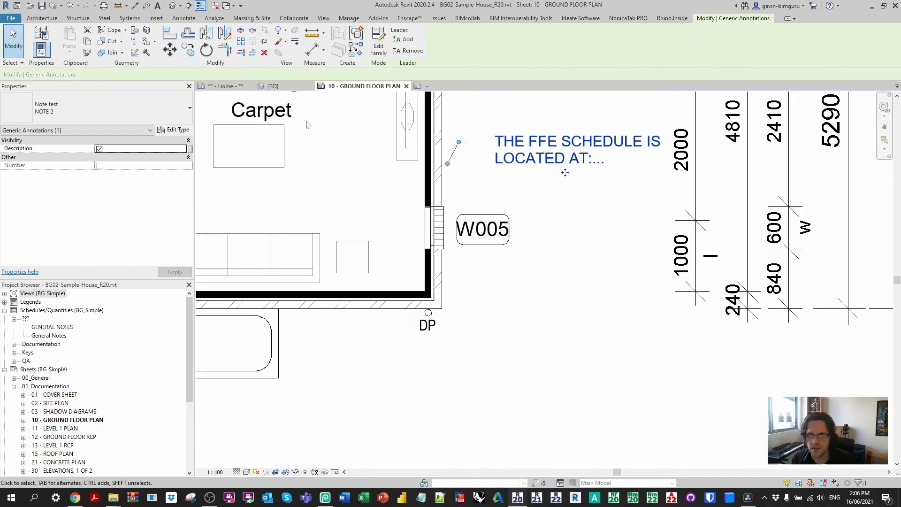
Switch the leadered note between number and description display with its Description parameter, keeping the NOTE 2 type and ending with Description on.
{"action": "left_click", "coordinate": [120, 123]}
{"action": "left_click", "coordinate": [117, 113]}
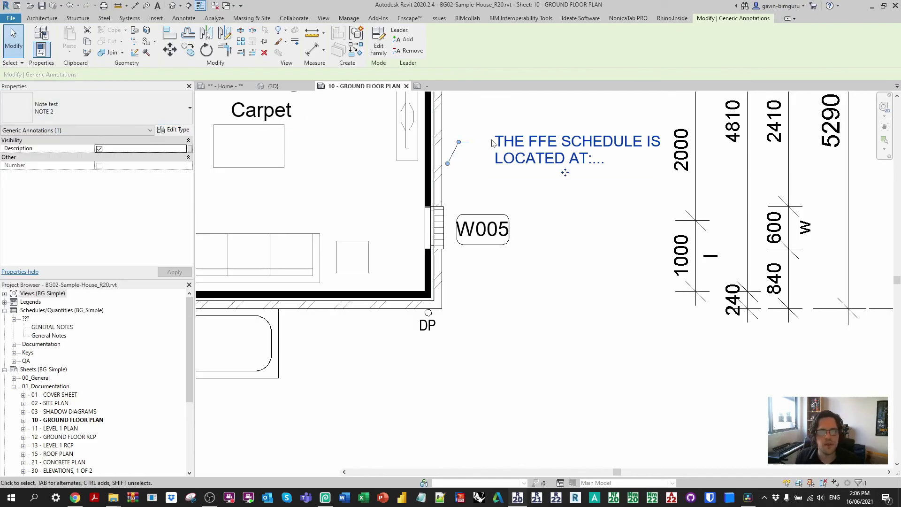
{"action": "left_click", "coordinate": [99, 149]}
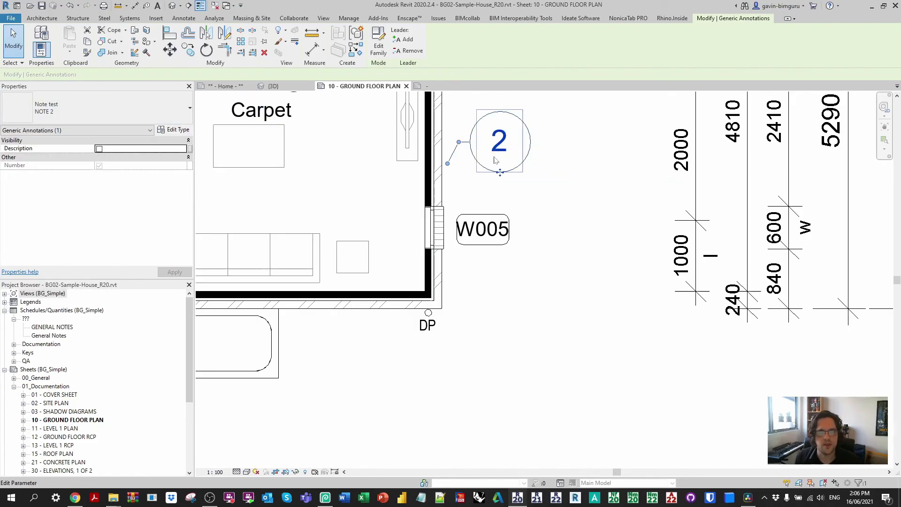
{"action": "left_click", "coordinate": [99, 149]}
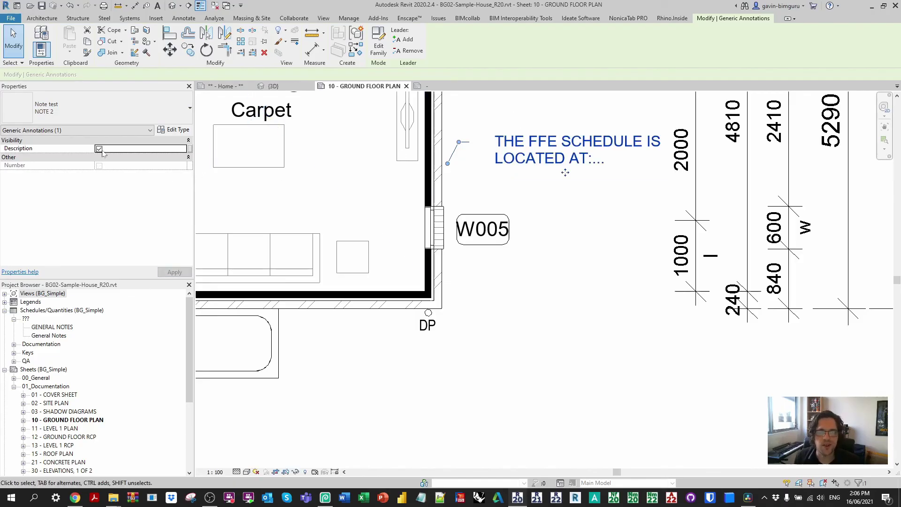
{"action": "left_click", "coordinate": [99, 149]}
{"action": "left_click", "coordinate": [118, 108]}
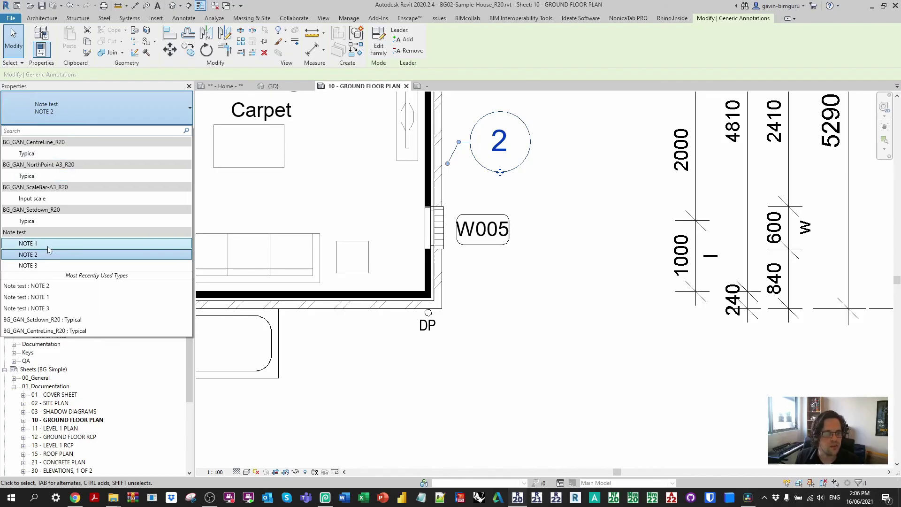
{"action": "left_click", "coordinate": [60, 255]}
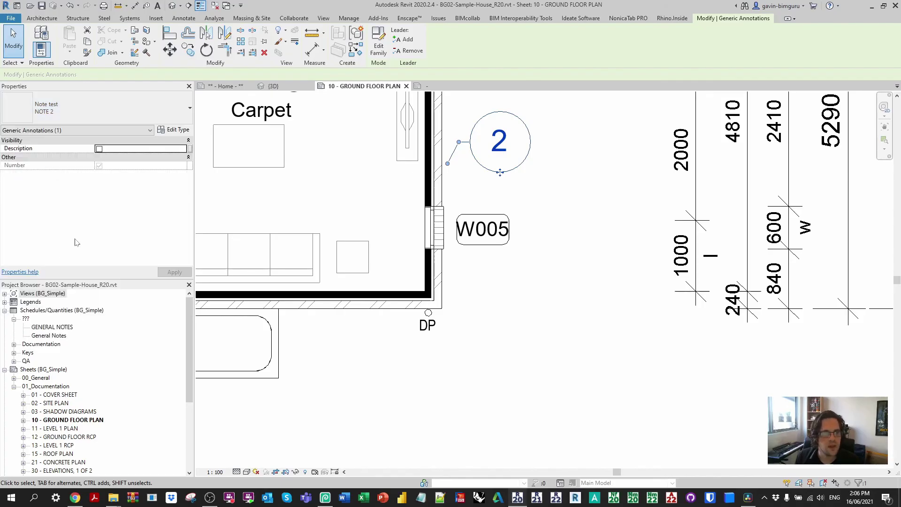
{"action": "left_click", "coordinate": [99, 149]}
Deselect the note and examine the note block schedule below the floor plan.
{"action": "scroll", "coordinate": [634, 166], "scroll_direction": "down", "scroll_amount": 5}
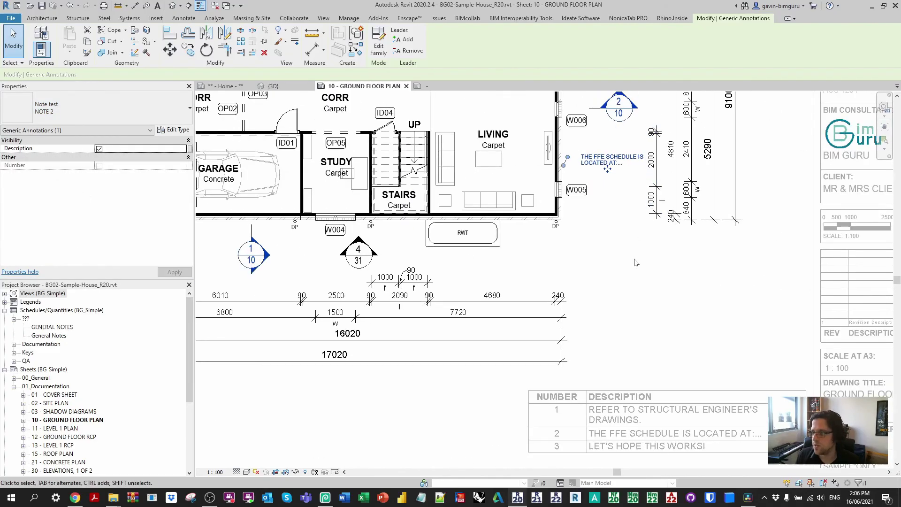
{"action": "key", "text": "Escape"}
{"action": "middle_click_drag", "start_coordinate": [711, 339], "coordinate": [603, 220]}
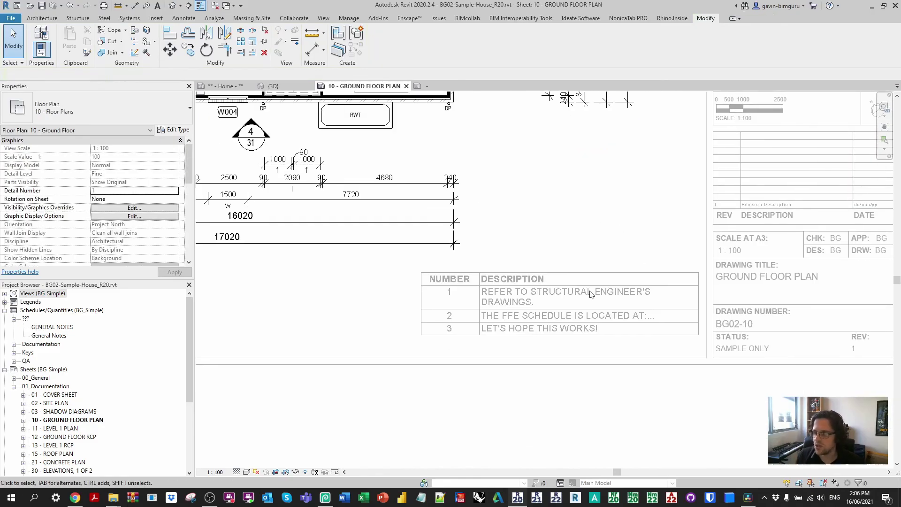